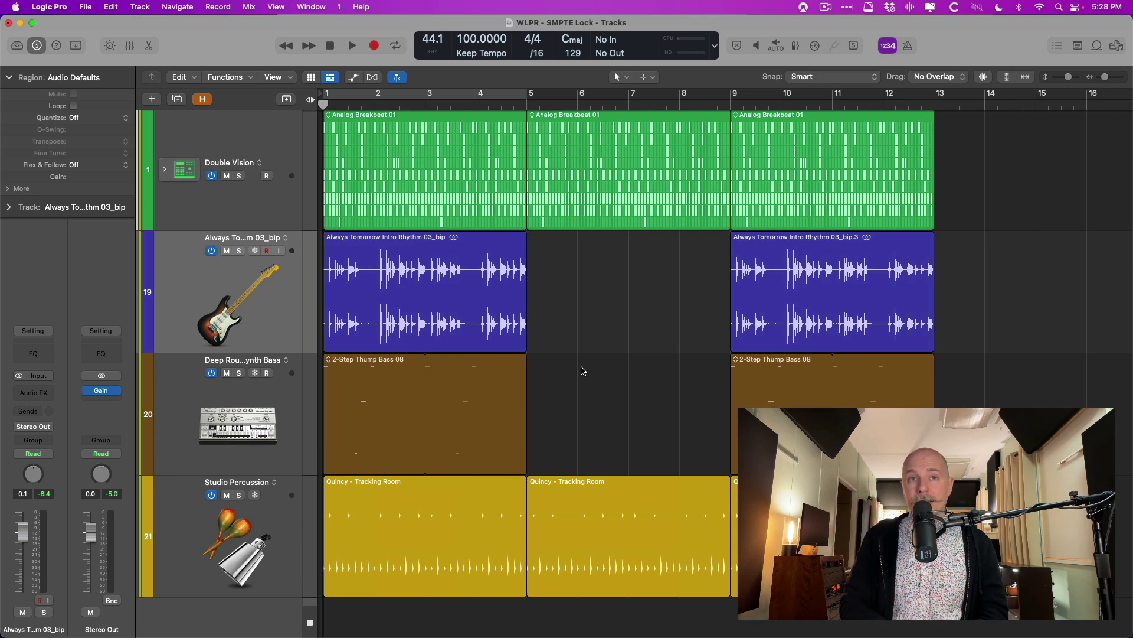
Step: Show and re-hide the extra guitar track, then play the arrangement from bar 1
key(h)
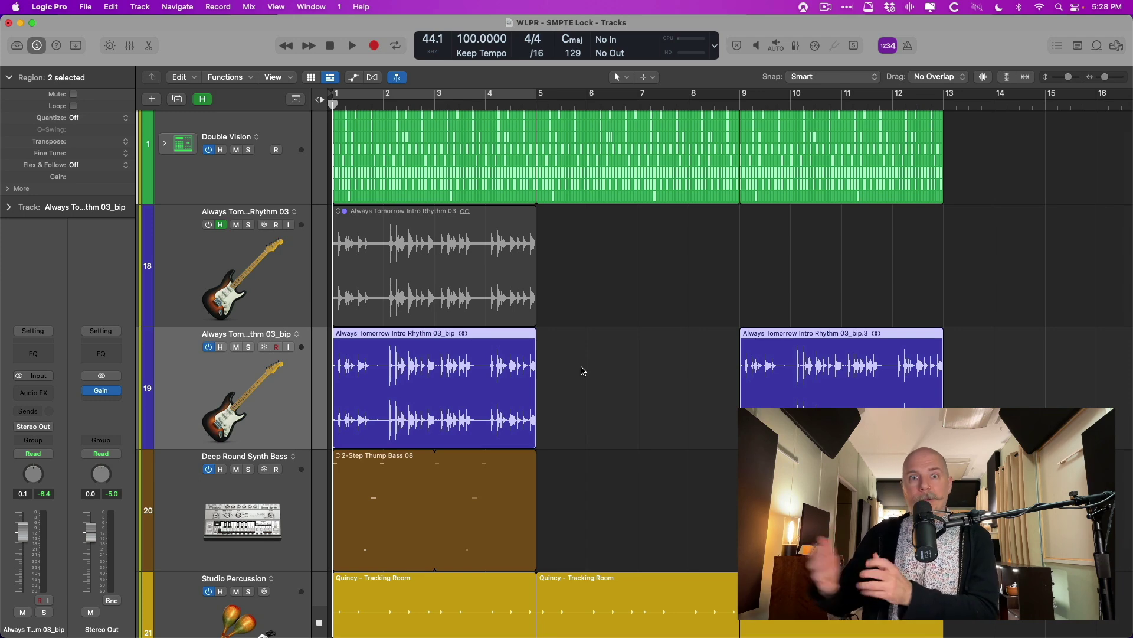
key(h)
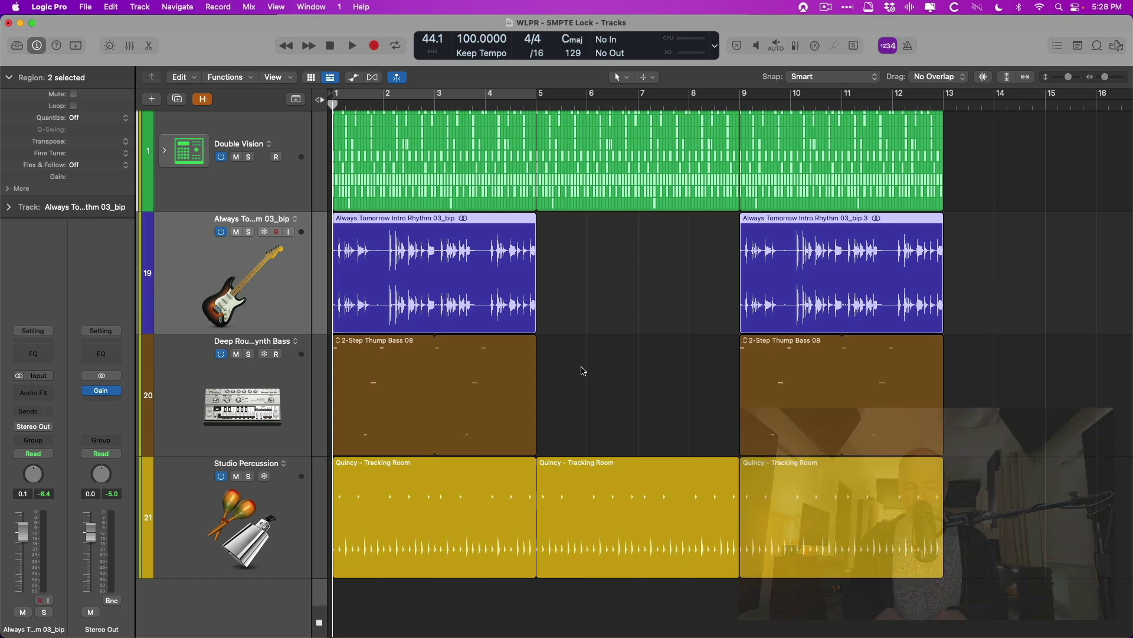
key(space)
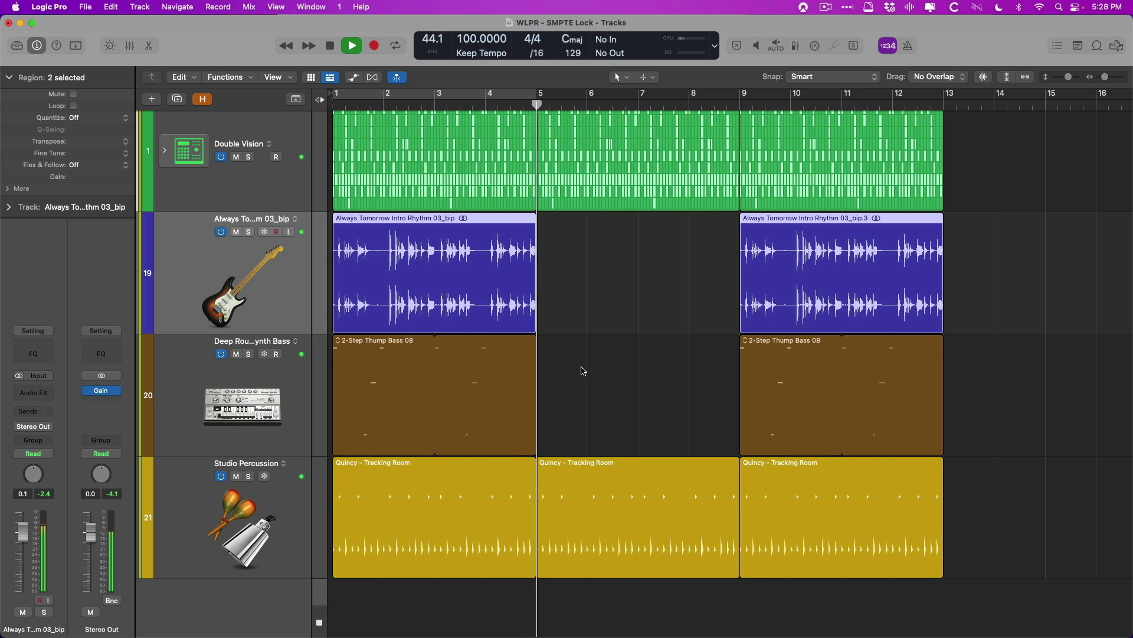
key(space)
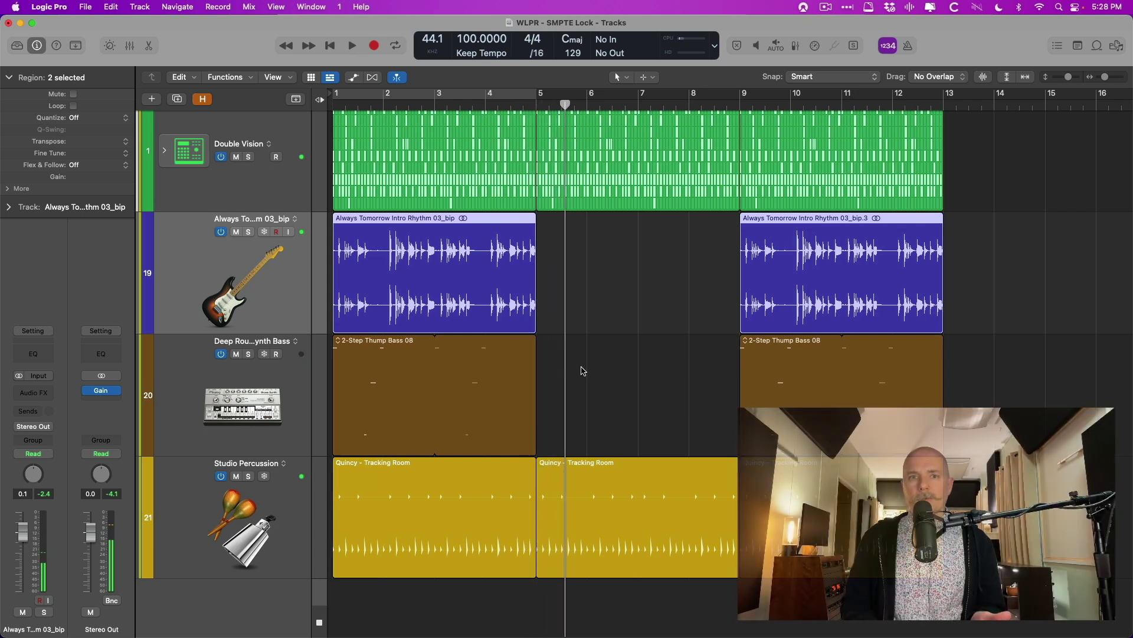
key(Return)
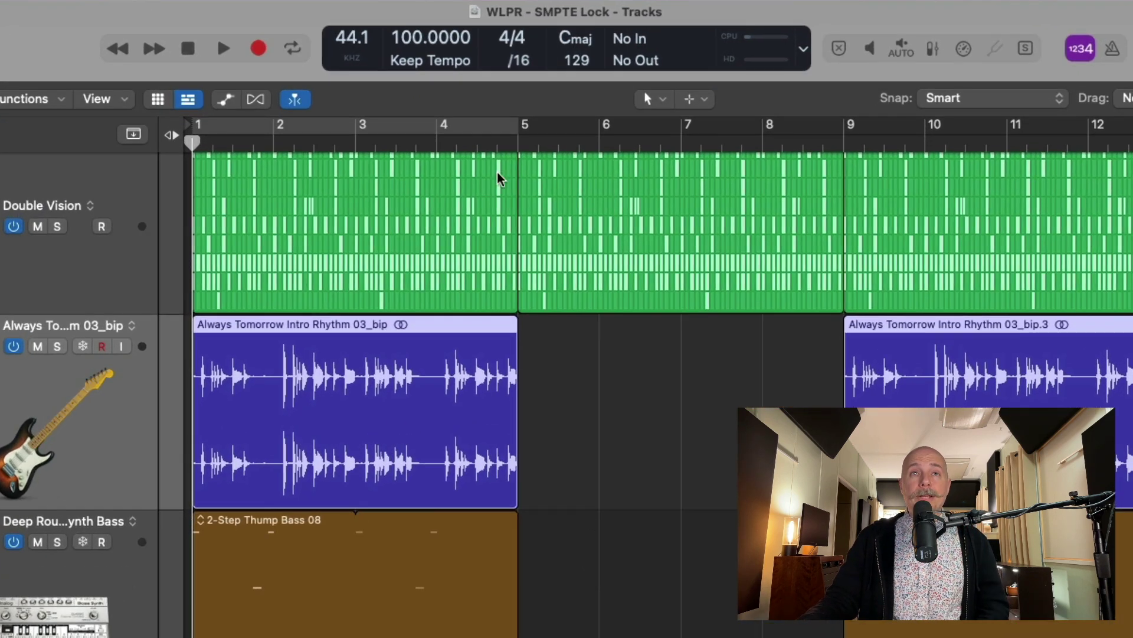
Step: Set the project tempo to 70 BPM, play it back, and enlarge the Double Vision track
double_click(414, 37)
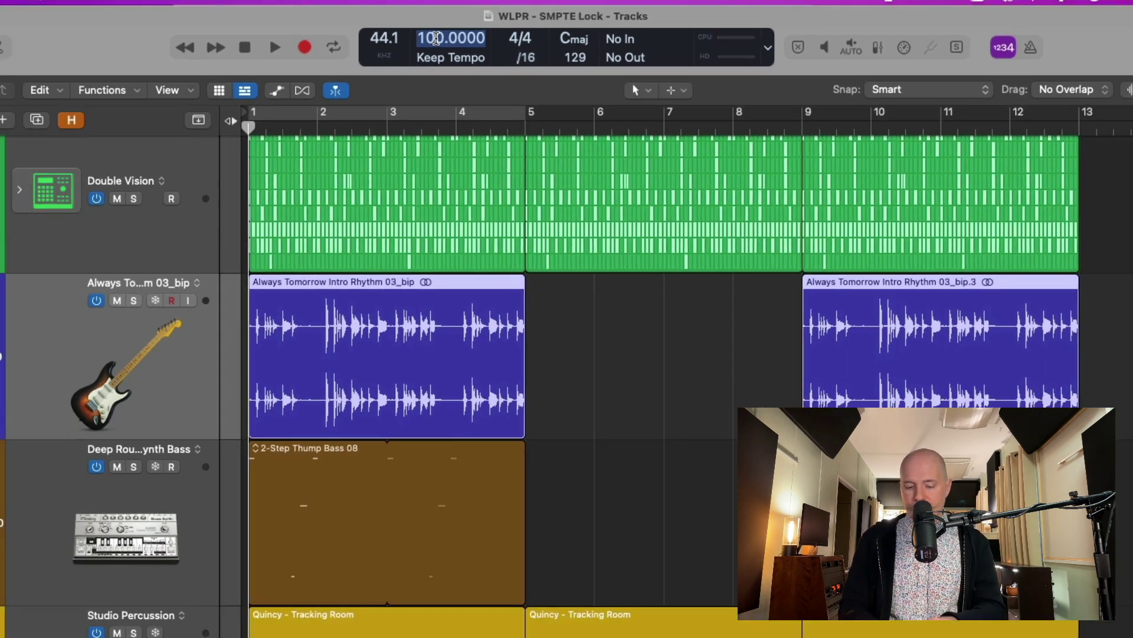
text(70)
key(Return)
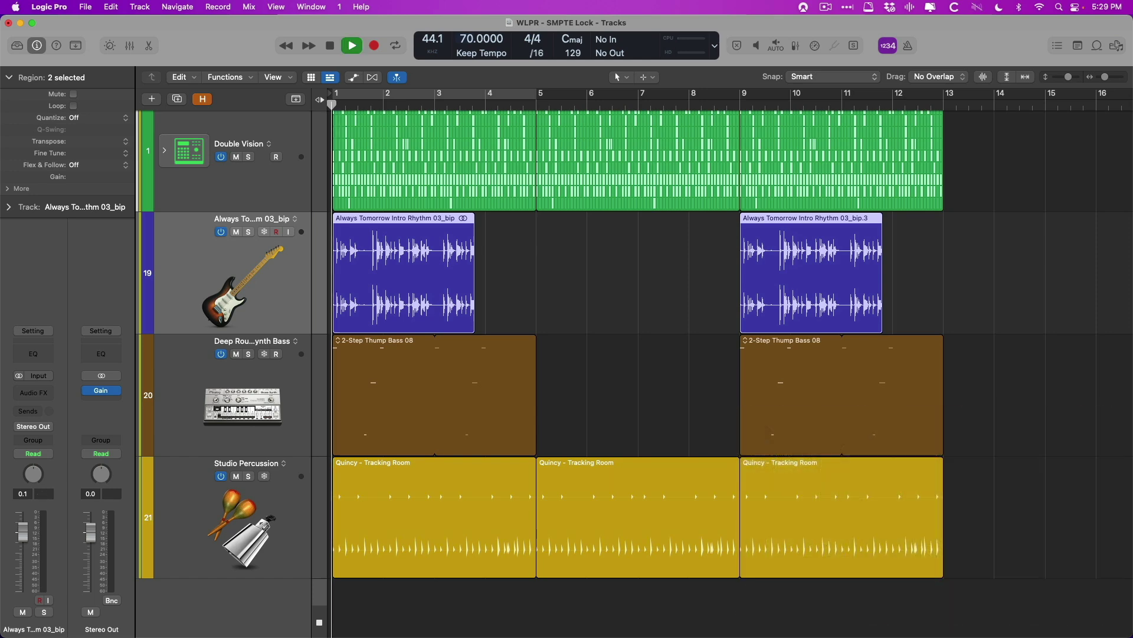
key(space)
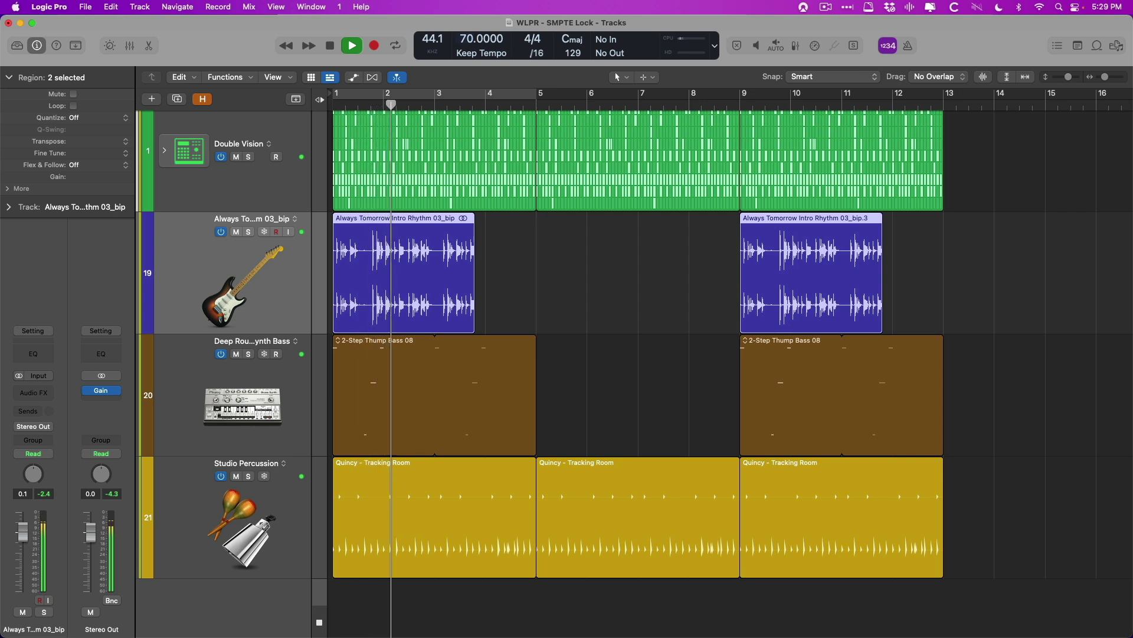
key(space)
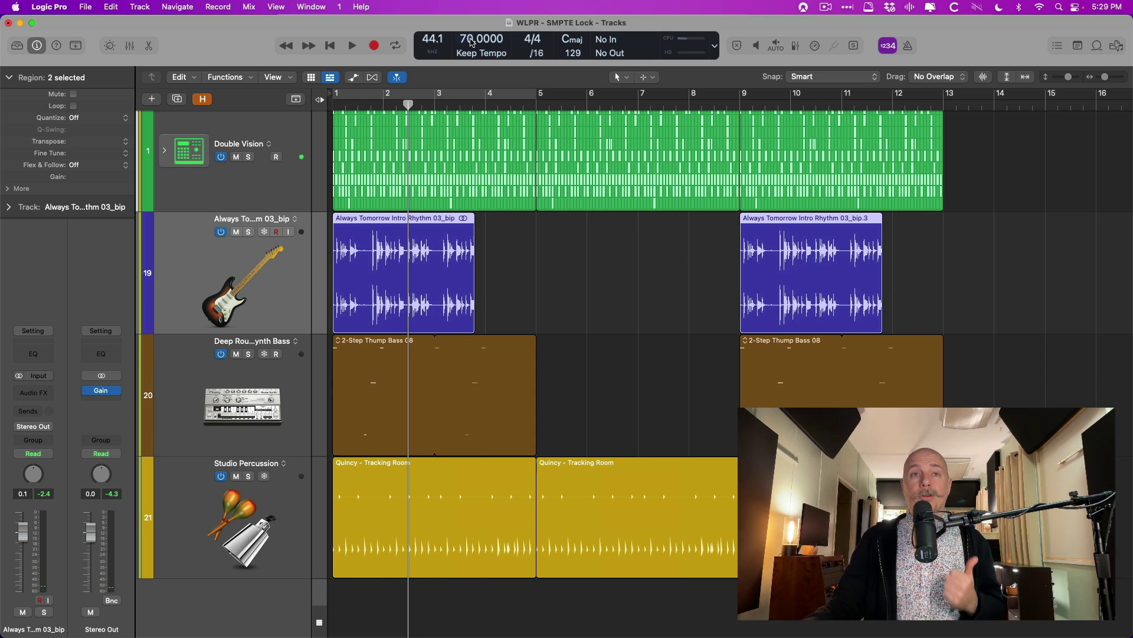
key(ctrl+z)
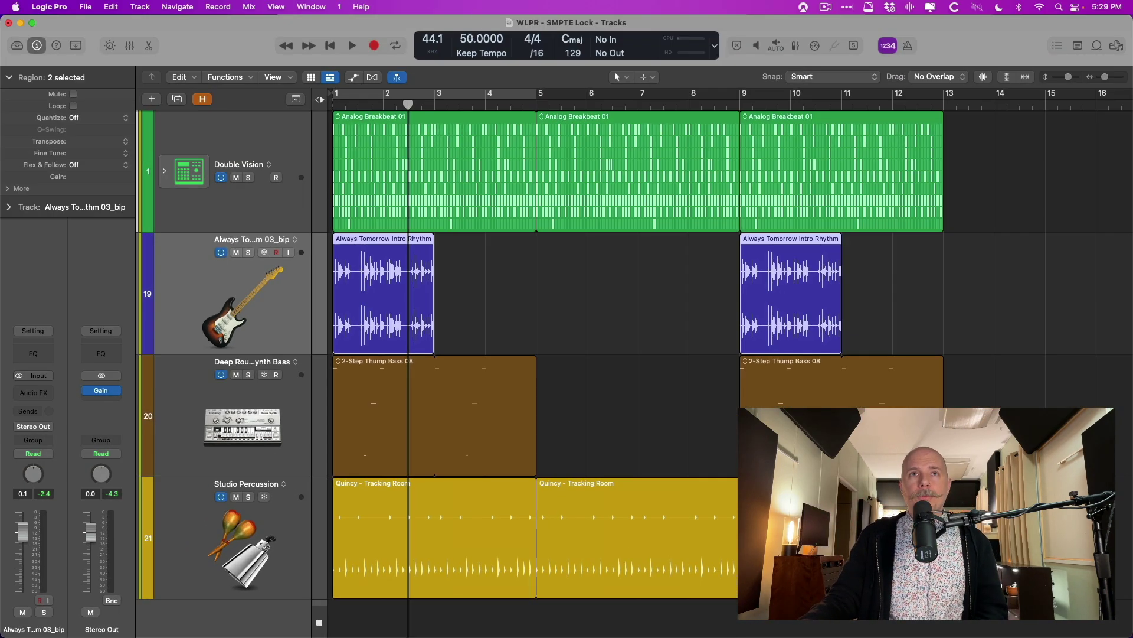
Step: Set the project tempo back to 100 BPM
double_click(474, 38)
text(100)
key(Return)
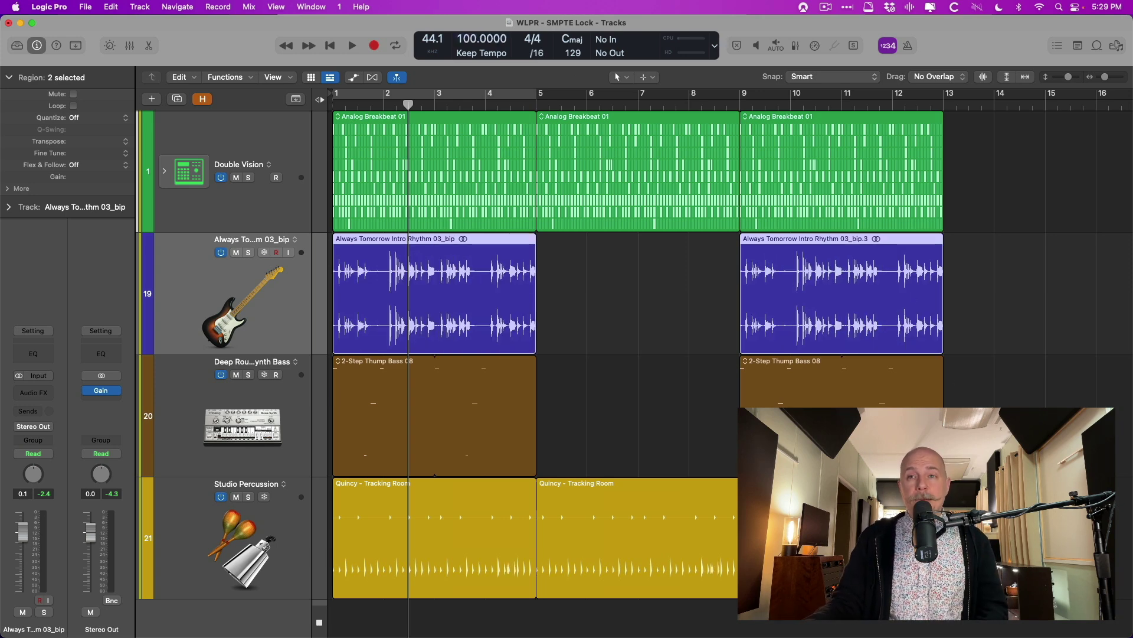
Step: Select all ten regions and lock their SMPTE positions
drag(995, 502, 412, 140)
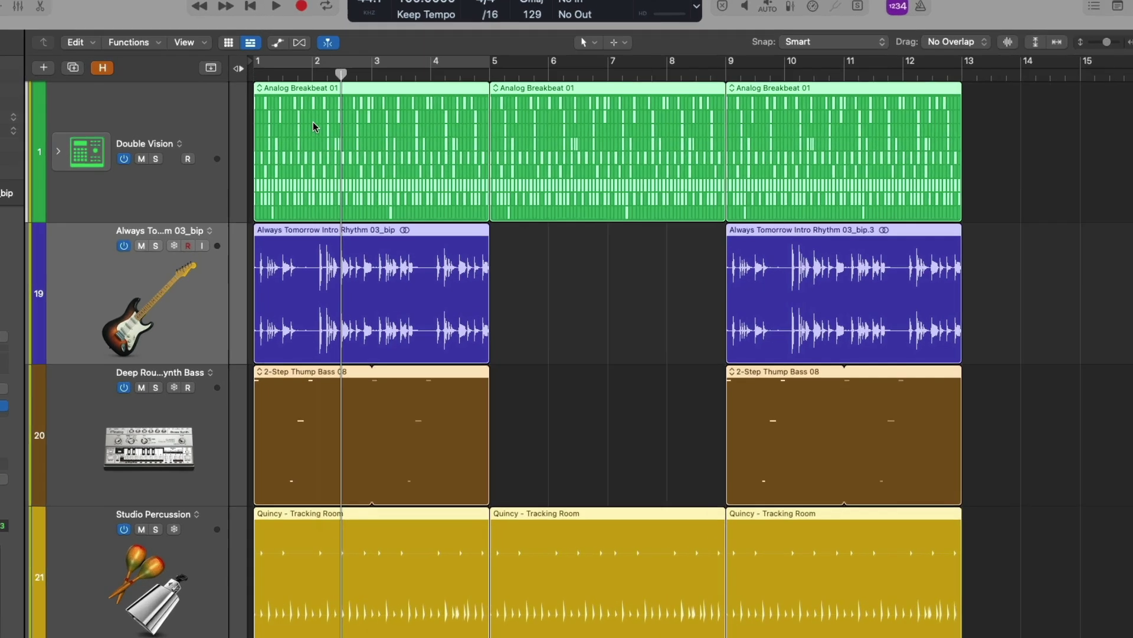
right_click(384, 145)
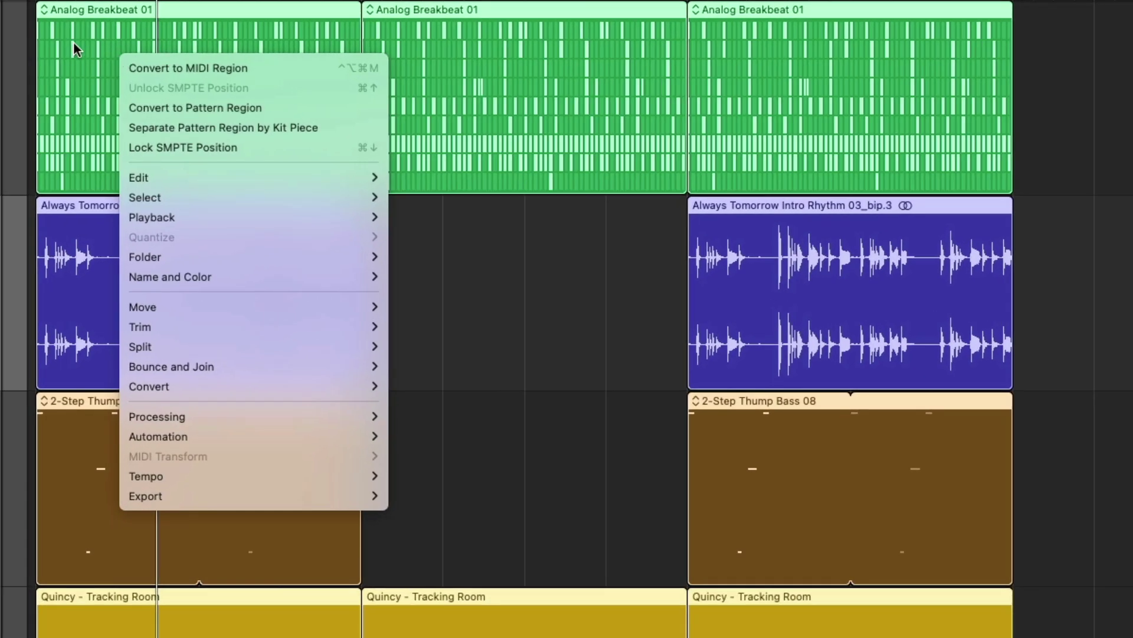
mouse_move(366, 177)
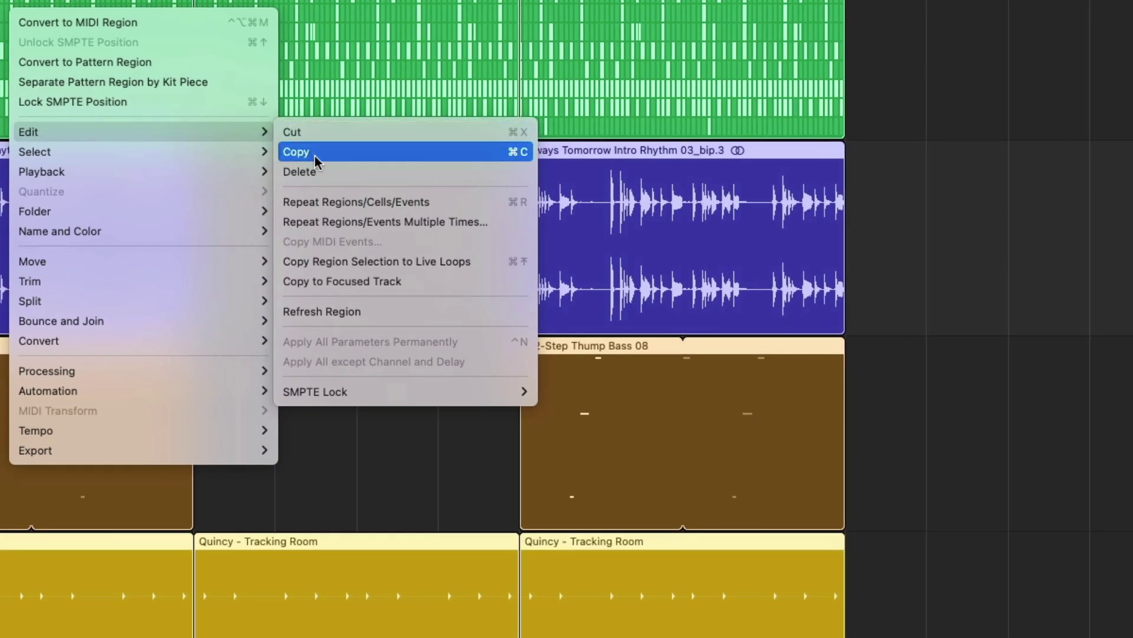
mouse_move(357, 390)
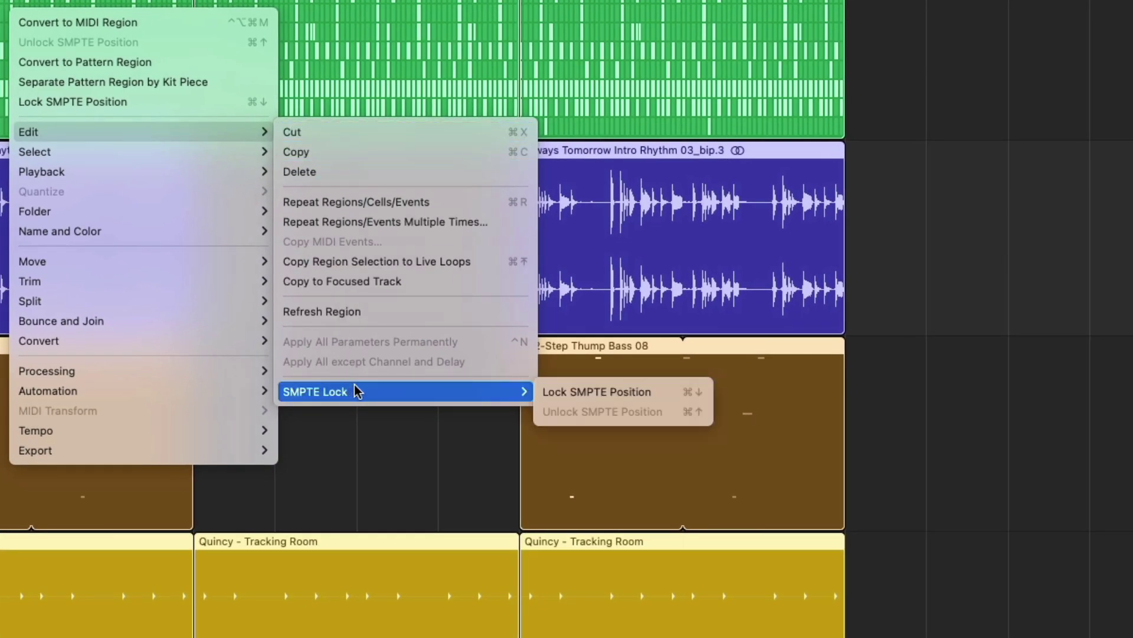
click(546, 392)
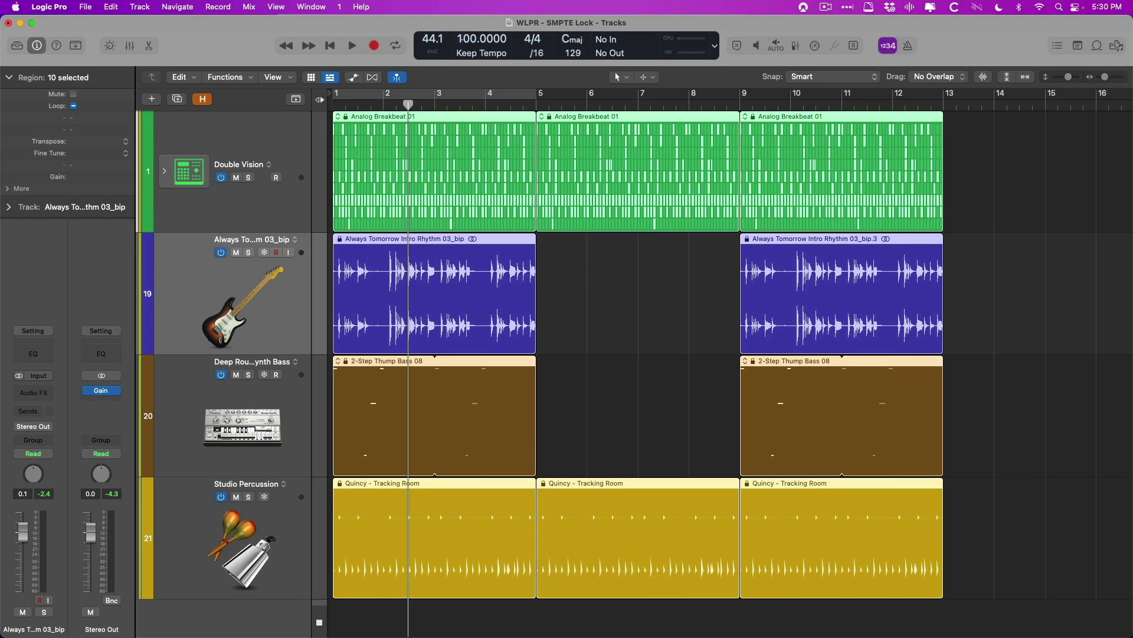
Step: Change the tempo to 70 BPM and play the locked regions from bar 1
double_click(462, 39)
text(70)
key(Return)
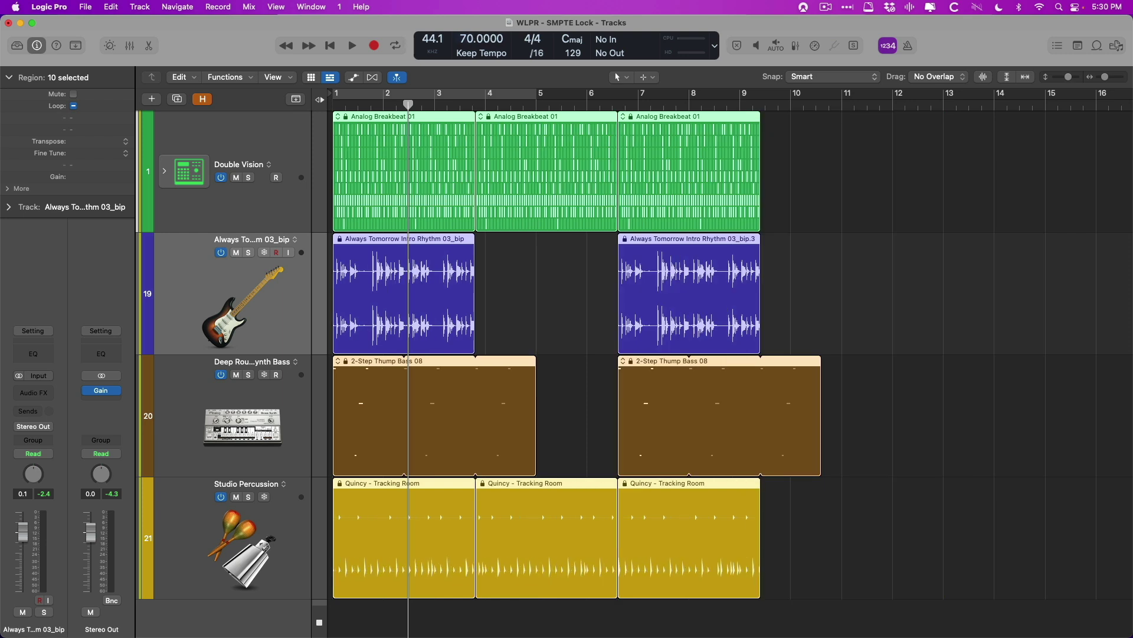
key(Return)
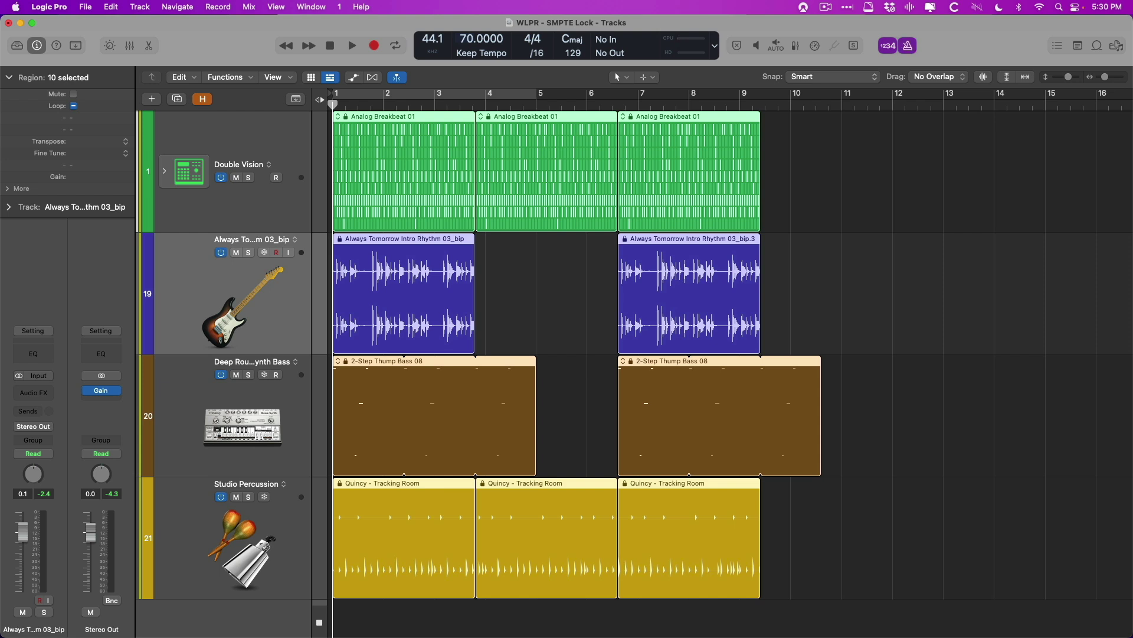
key(space)
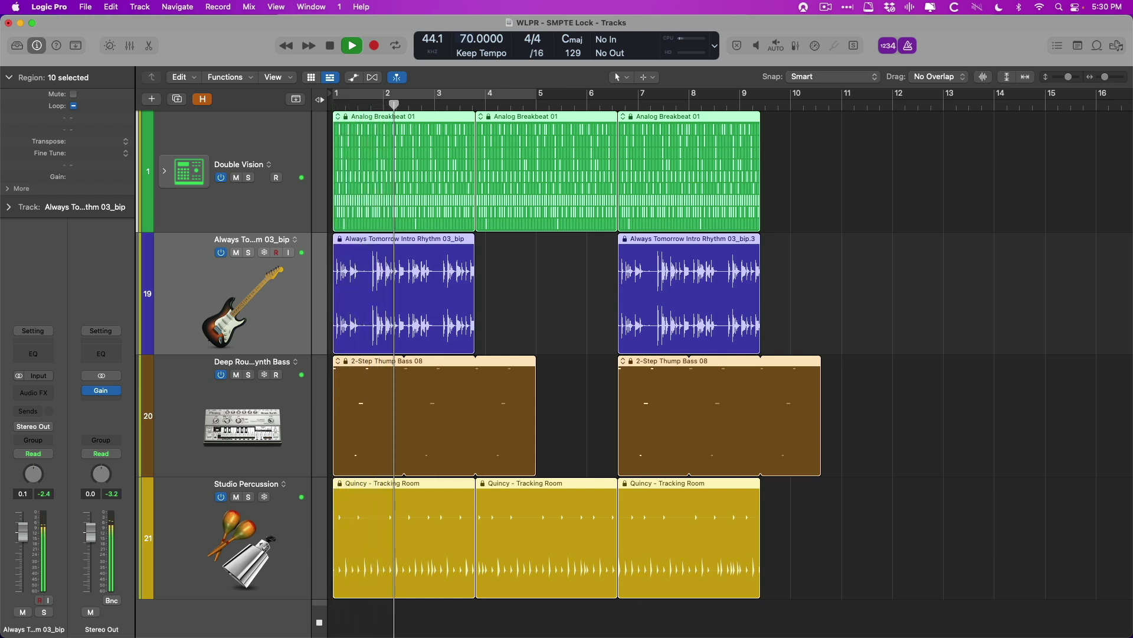
key(space)
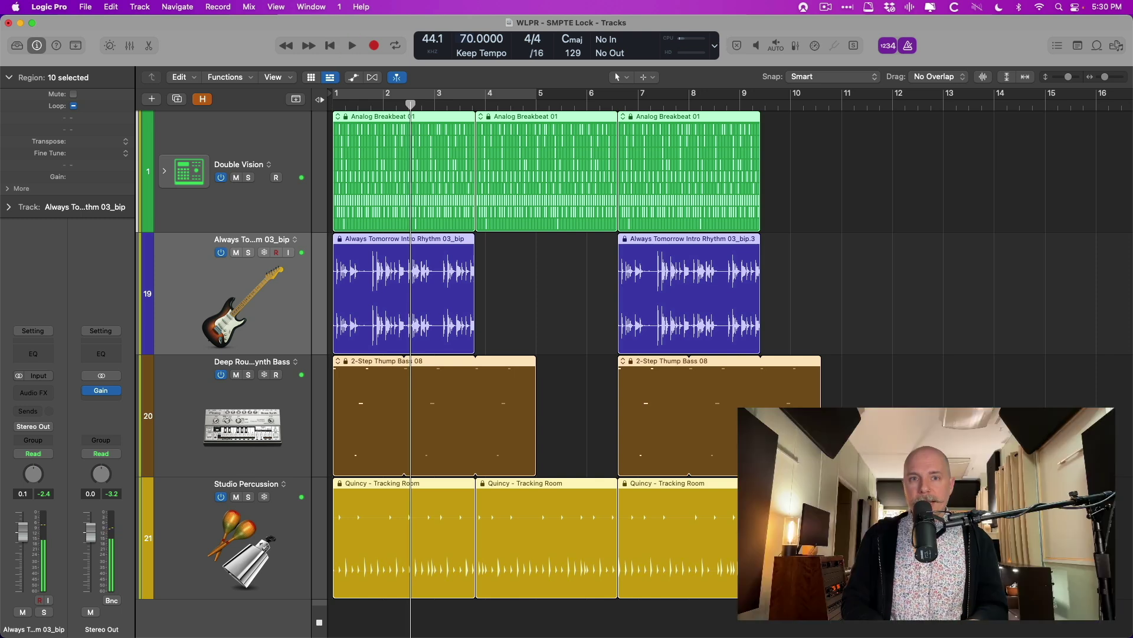
Step: Turn off the metronome, play from about bar 3.4, then undo back to 100 BPM
key(k)
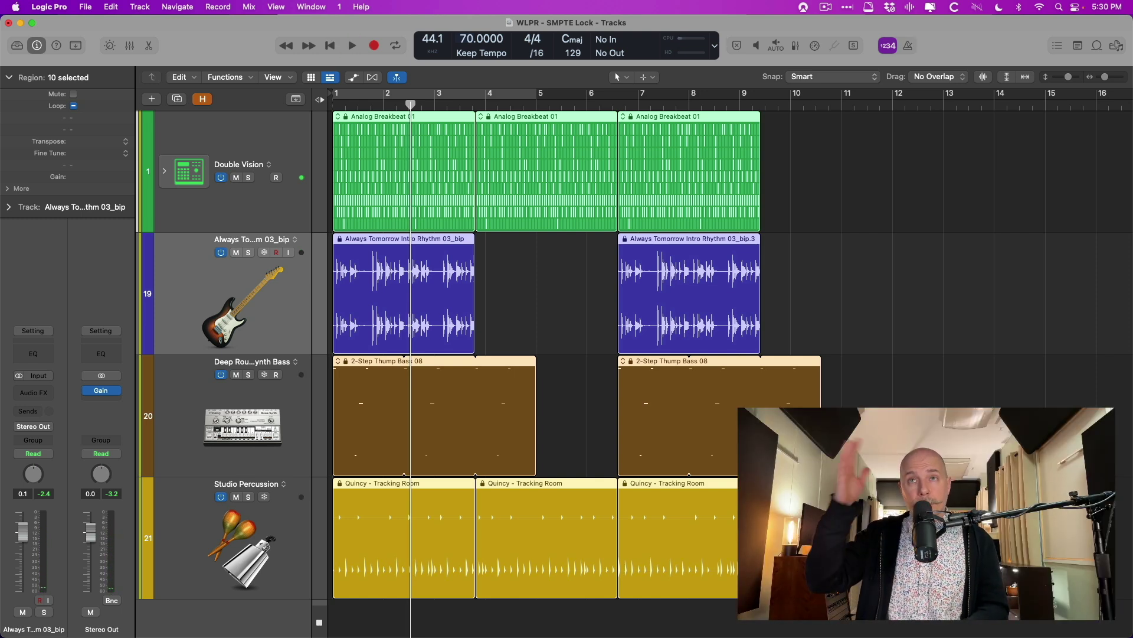
click(460, 104)
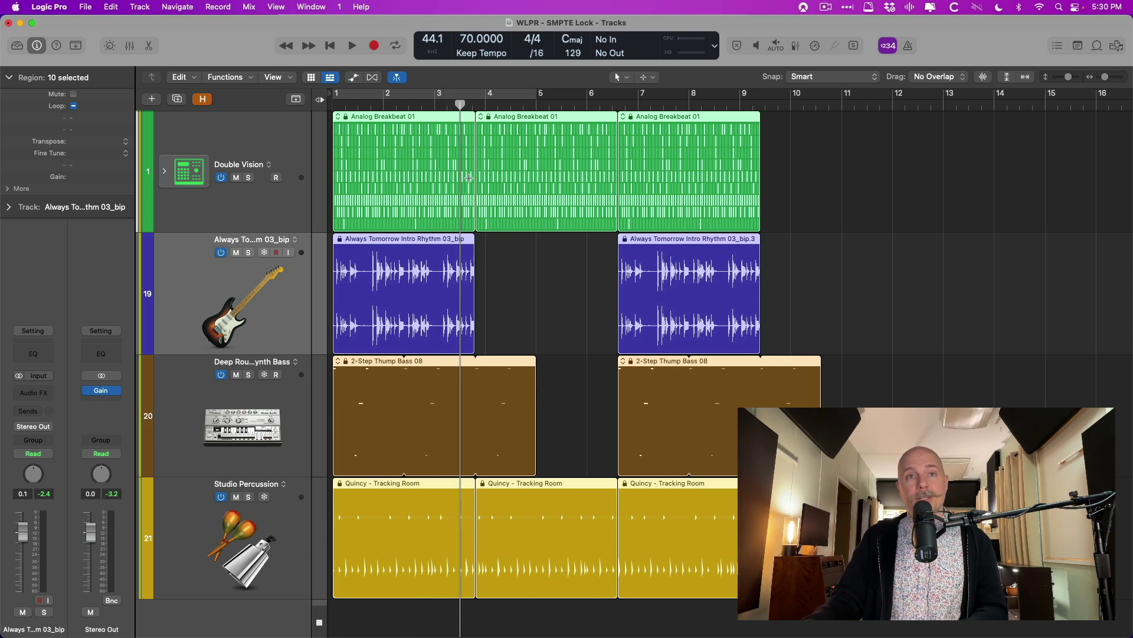
key(space)
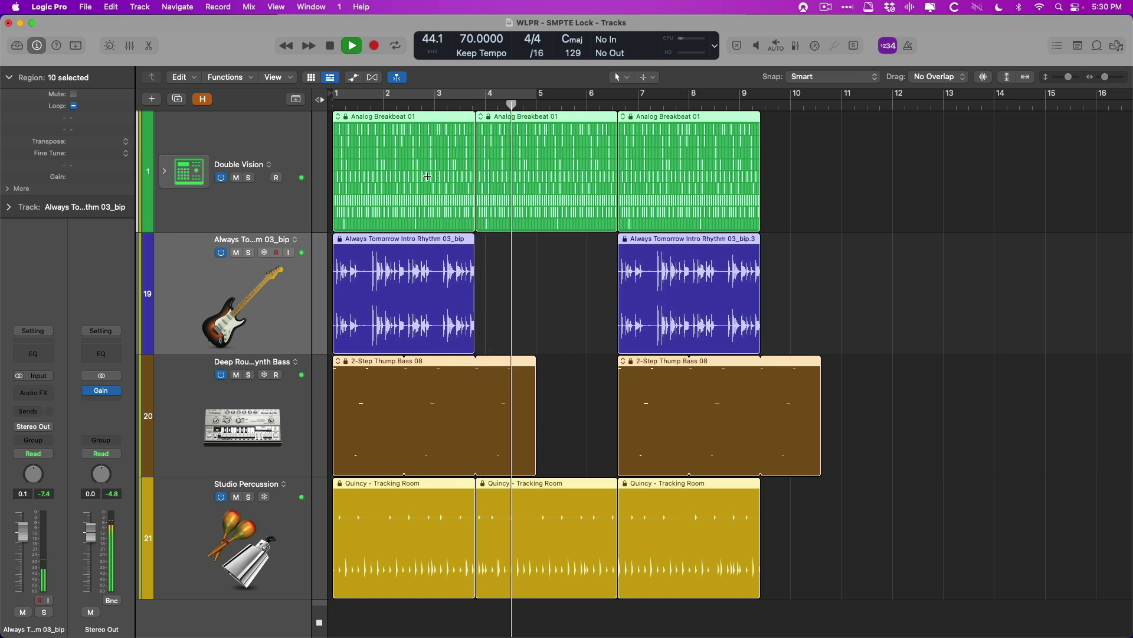
key(space)
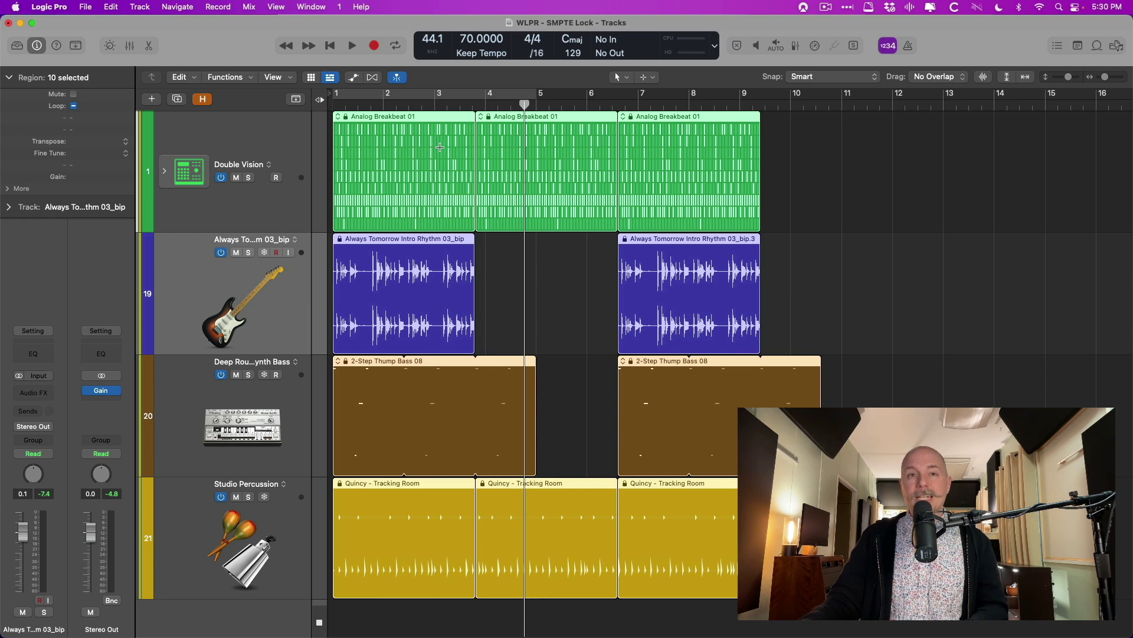
key(super+z)
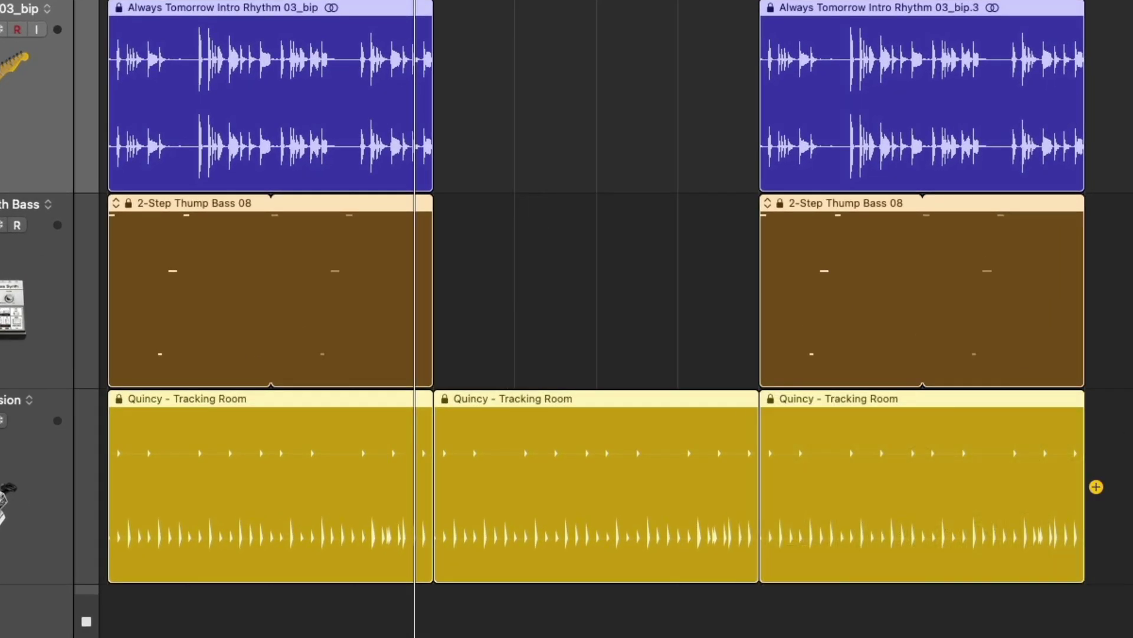
Step: Unlock the SMPTE positions of the three Quincy percussion regions
drag(889, 454, 335, 462)
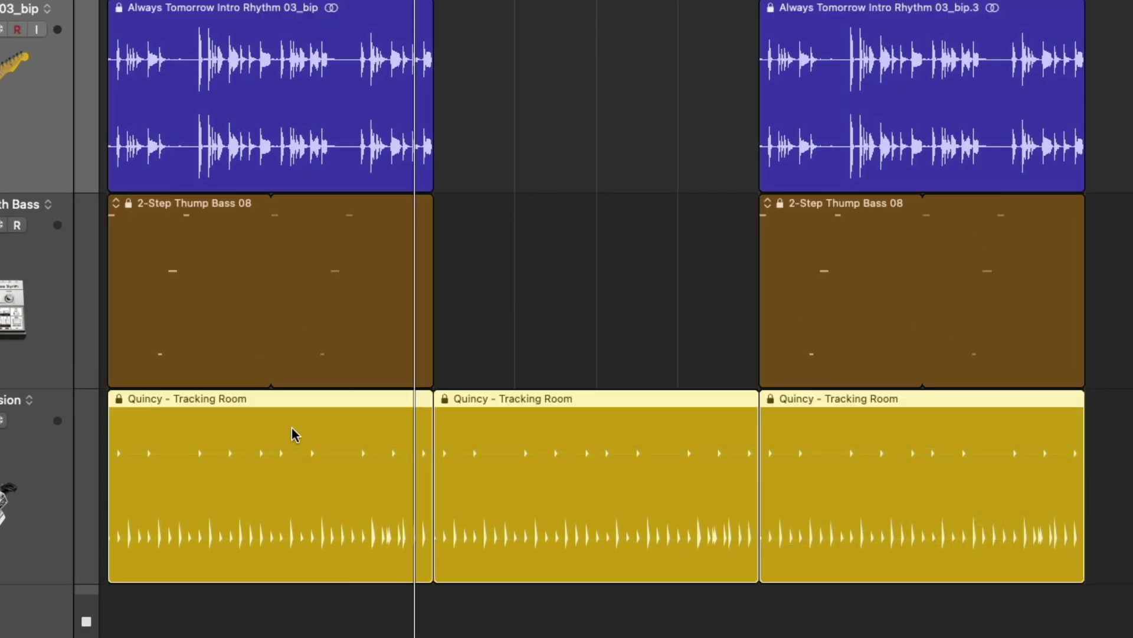
right_click(293, 429)
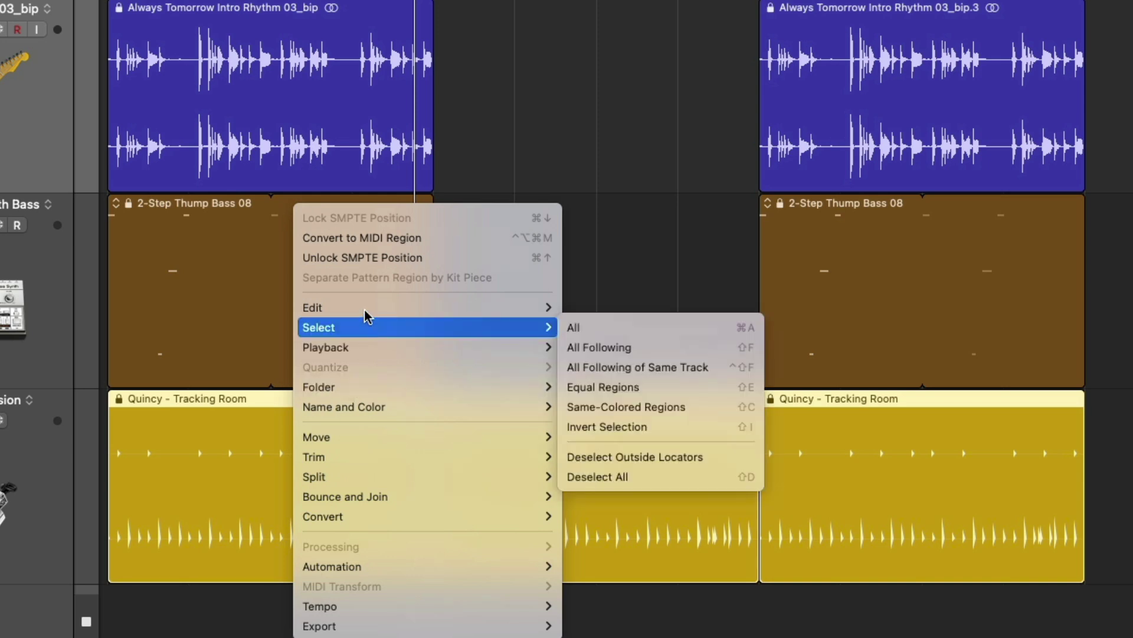
mouse_move(493, 305)
mouse_move(655, 565)
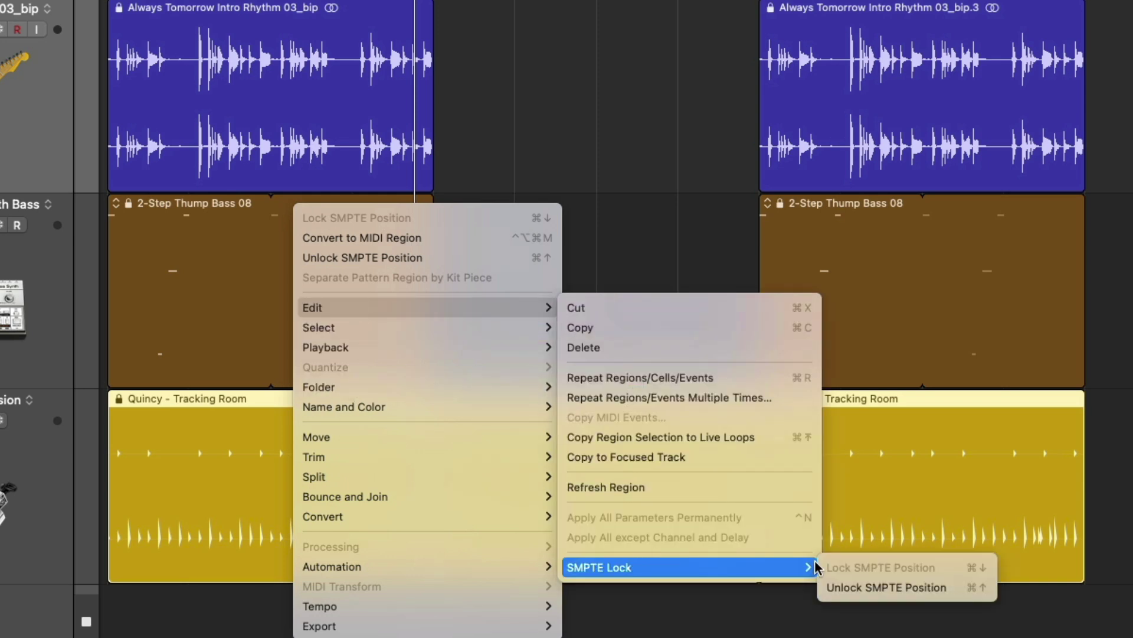
click(866, 590)
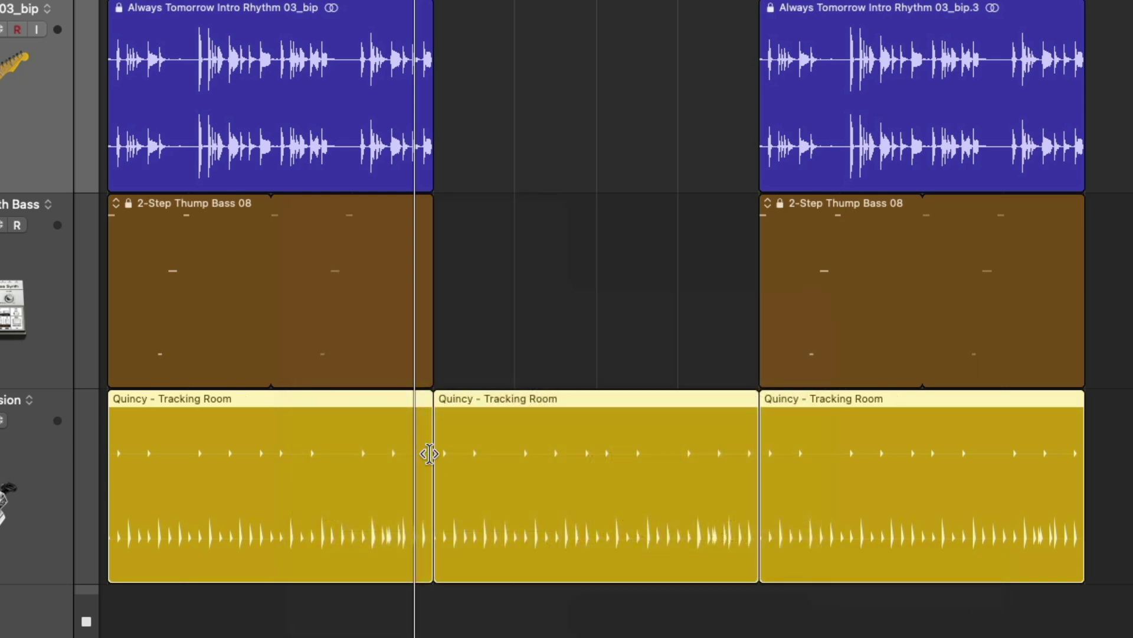
Step: Convert the Quincy - Tracking Room regions to MIDI regions
right_click(255, 432)
mouse_move(338, 517)
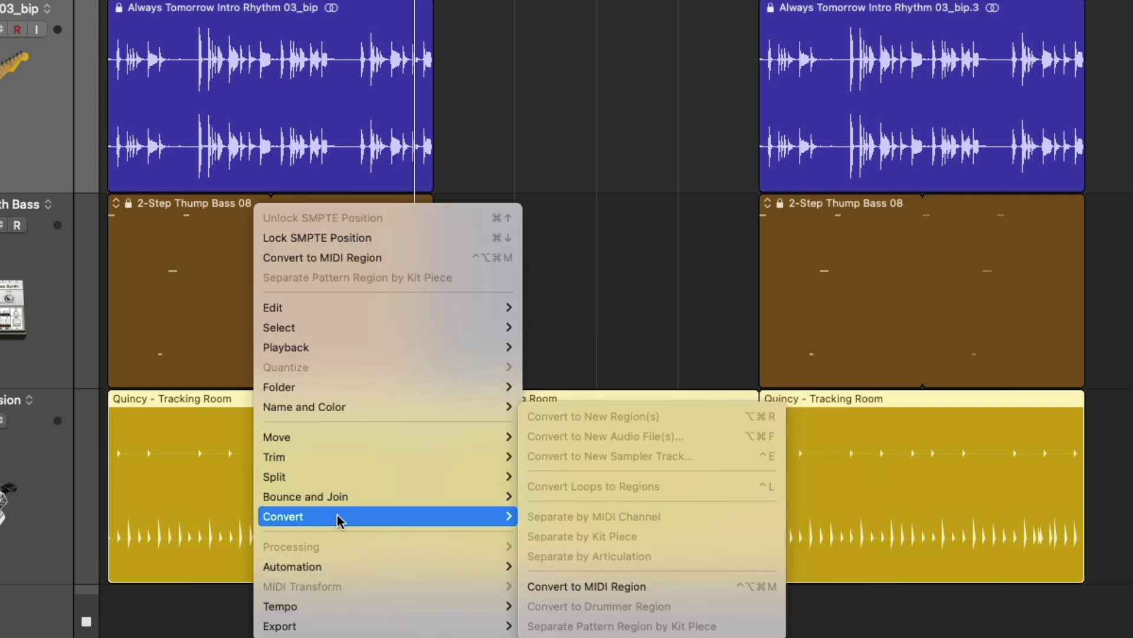
click(549, 585)
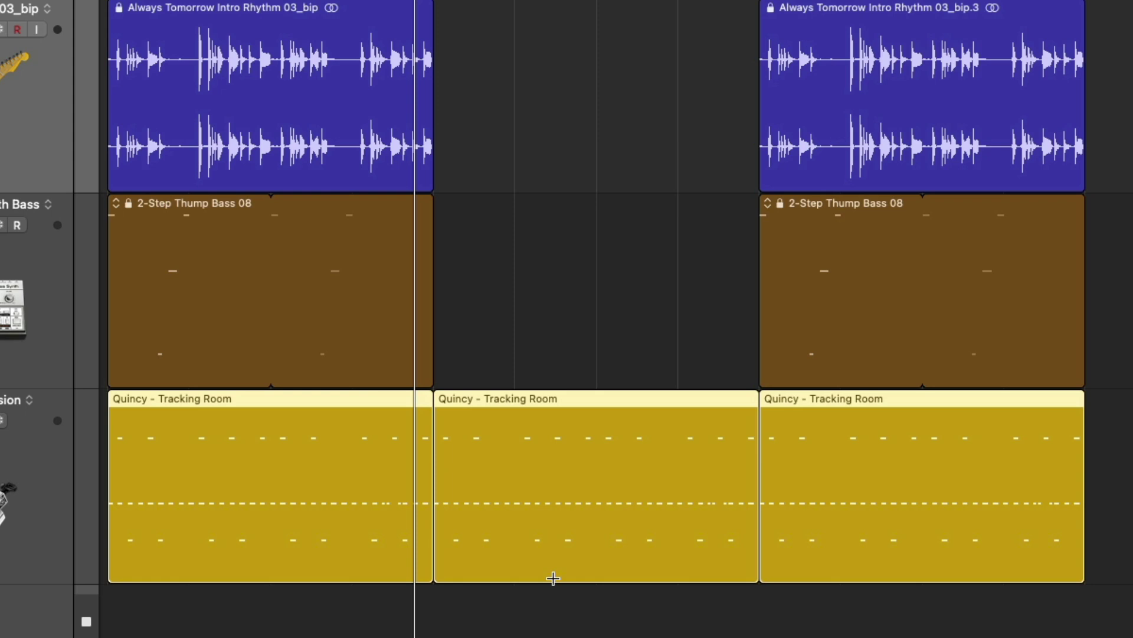
Step: Inspect a Quincy region's percussion notes in the Piano Roll, zoomed out to bars 3–11
double_click(510, 542)
scroll(325, 438, up, 2)
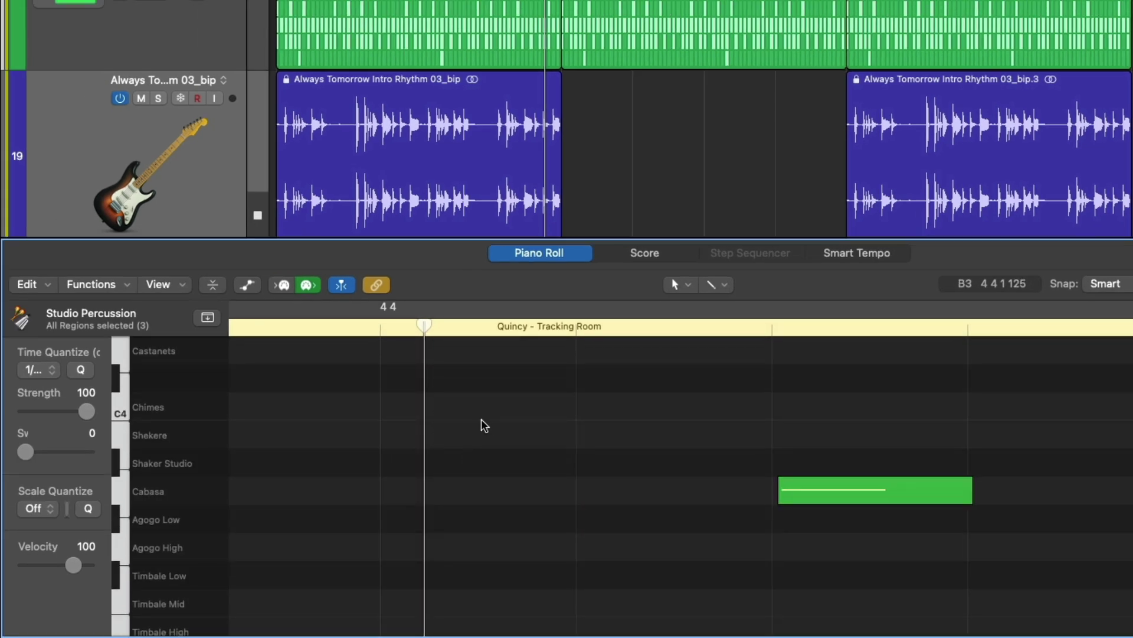
key(super+Left)
key(super+Left)
key(super+Left)
key(super+Up)
key(super+Up)
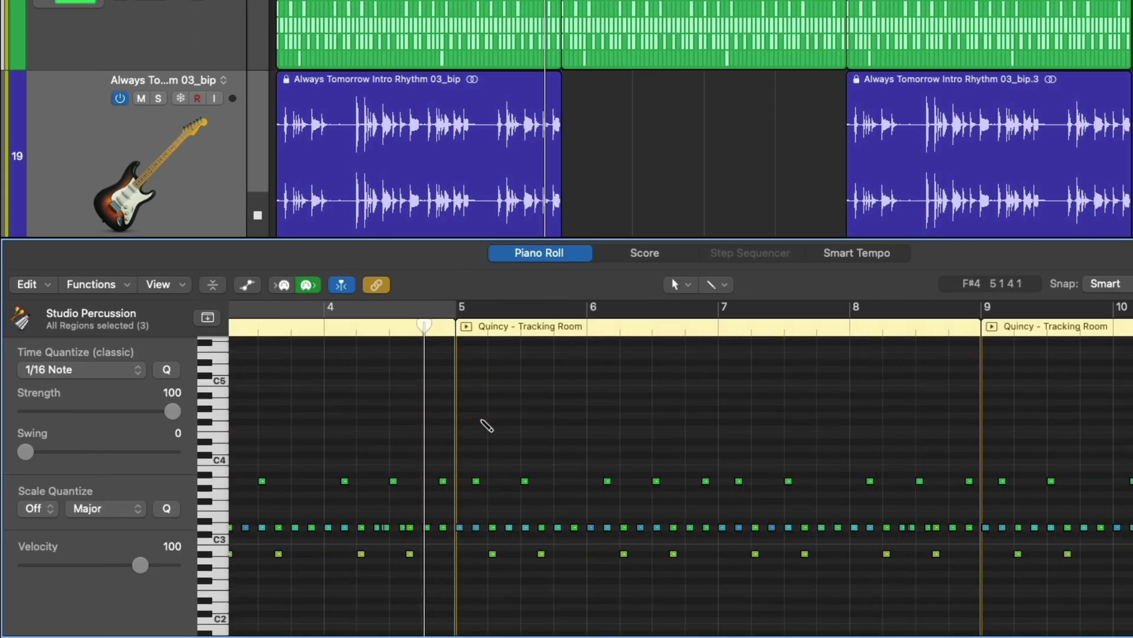
key(super+Left)
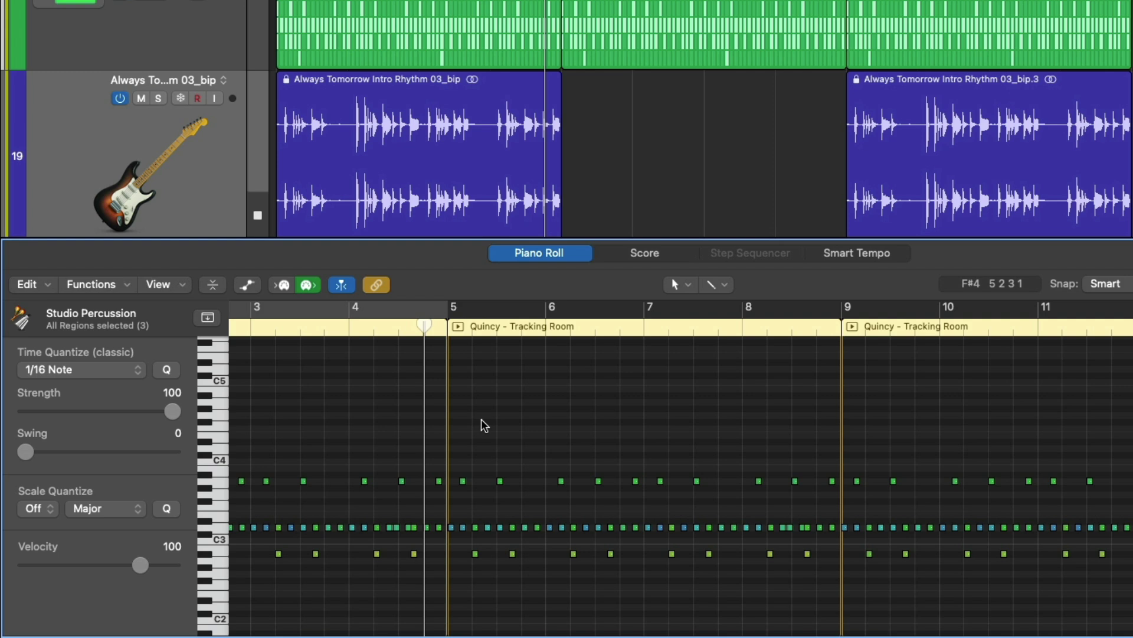
key(p)
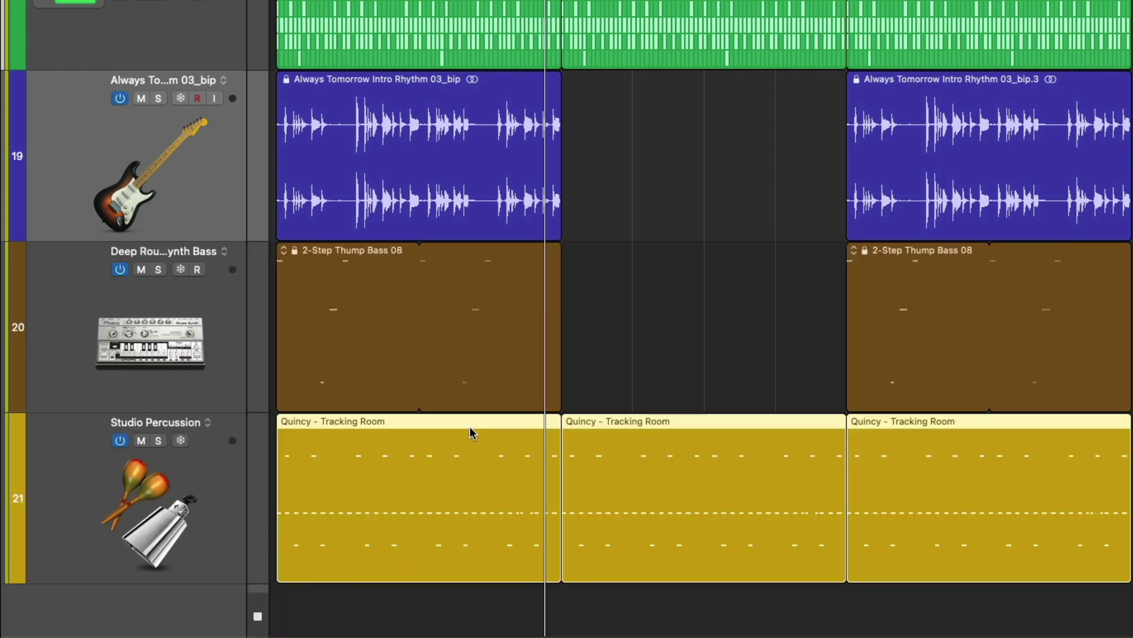
Step: Bring up the Edit > SMPTE Lock menu for the Quincy region
right_click(471, 428)
mouse_move(526, 343)
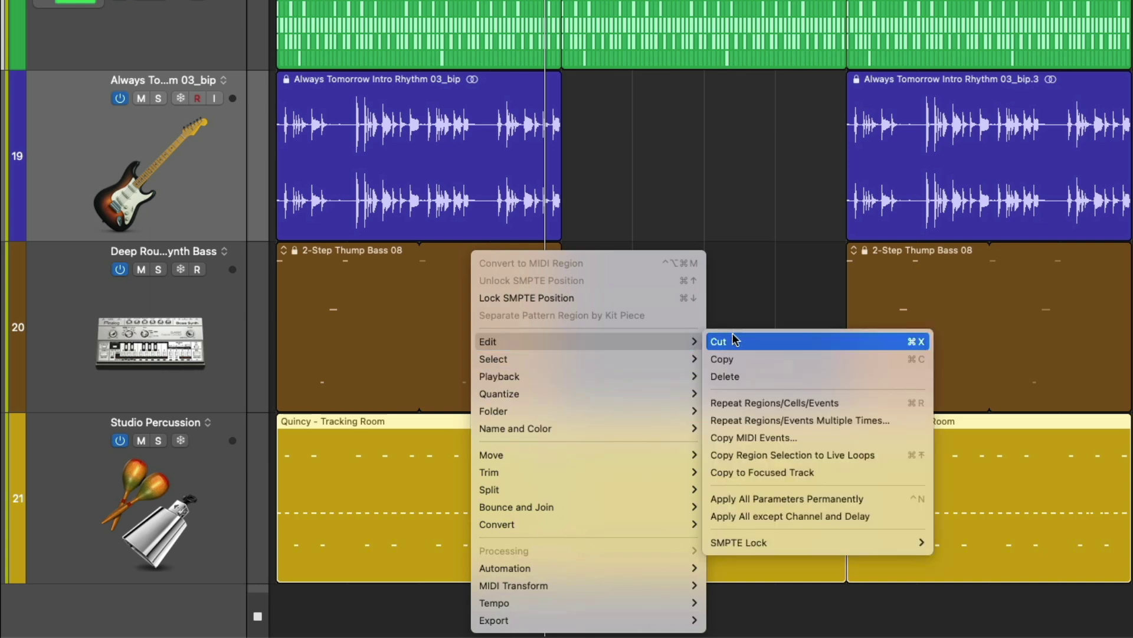
mouse_move(835, 542)
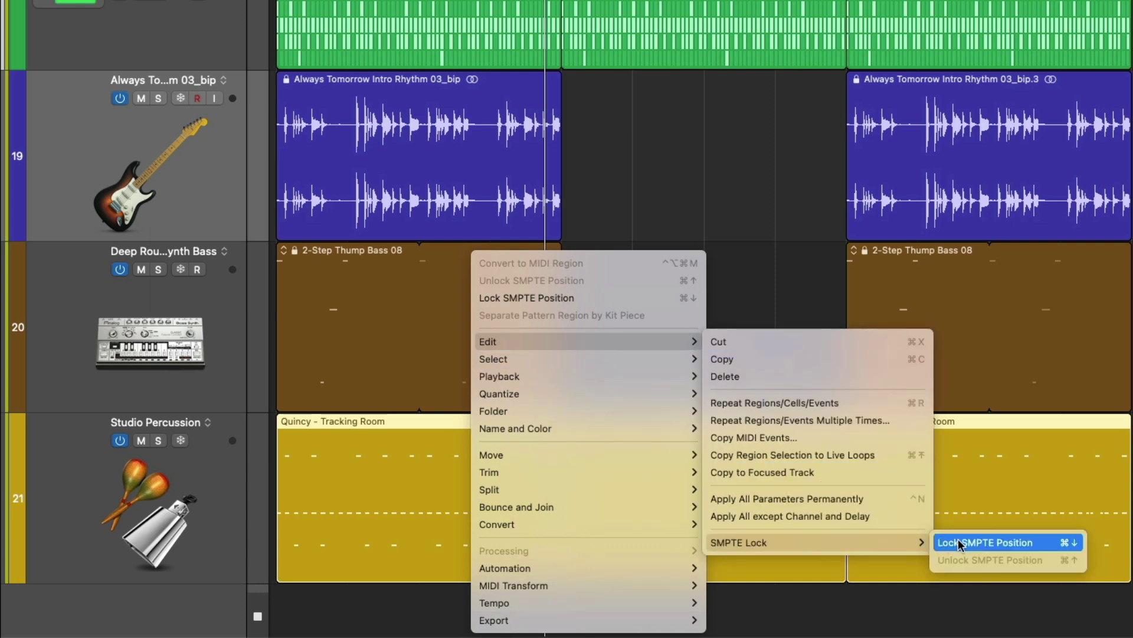
click(959, 542)
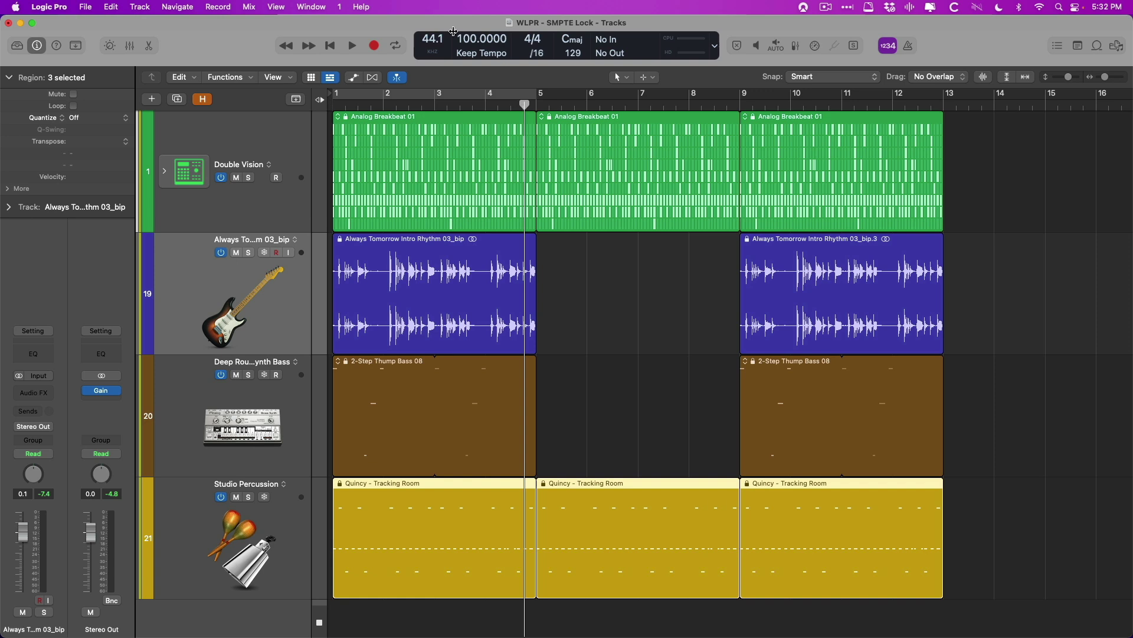
double_click(482, 38)
text(70)
key(Return)
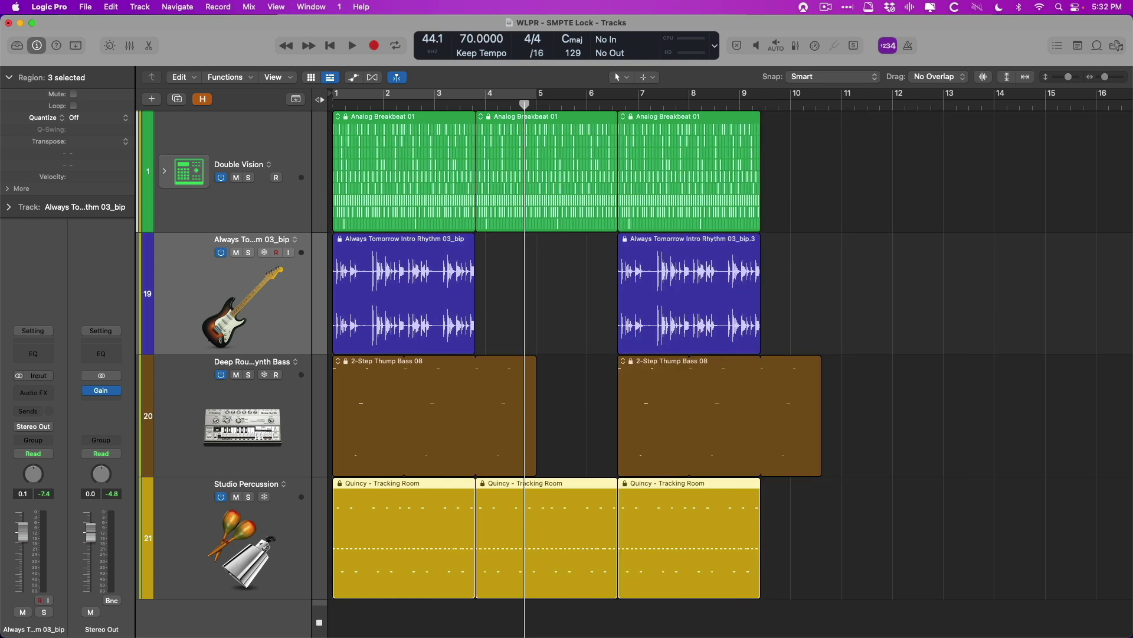
key(Return)
key(space)
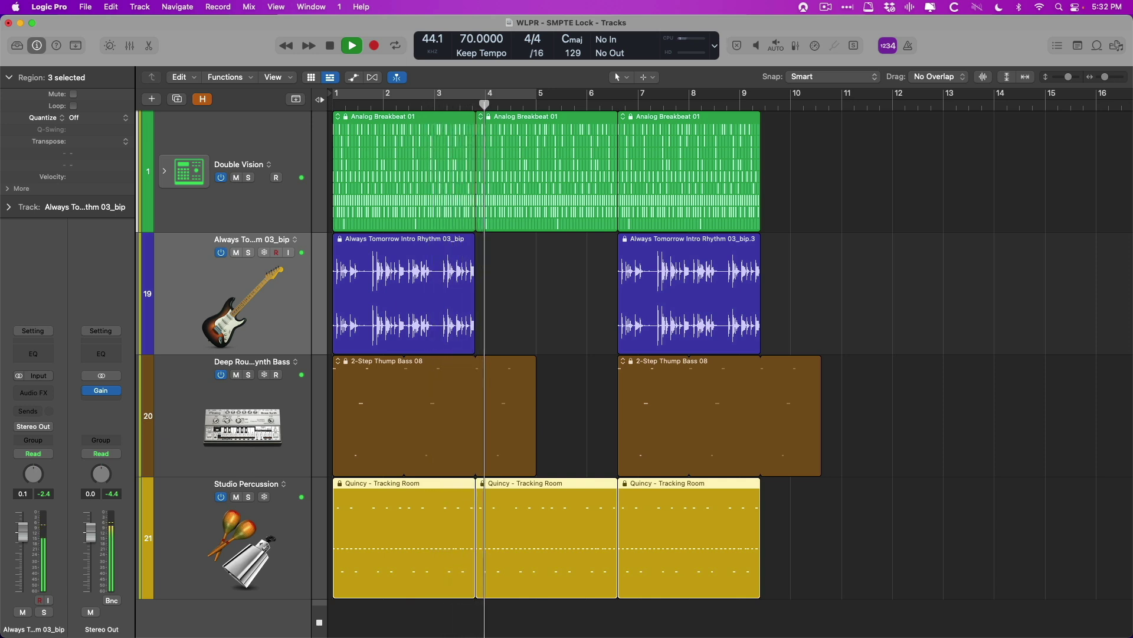
key(space)
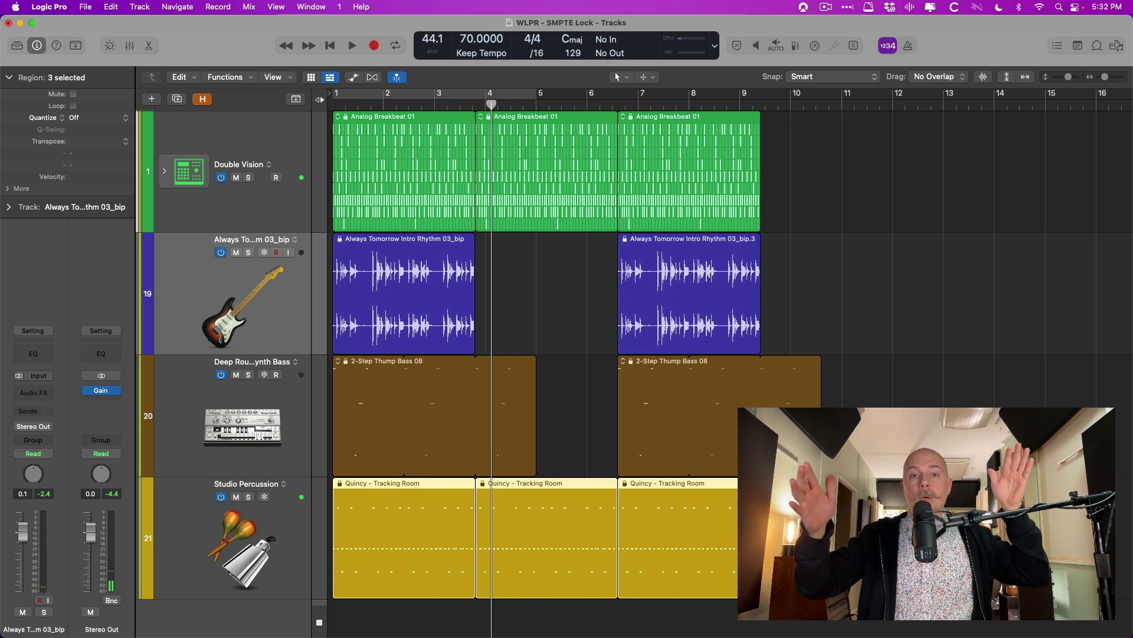
double_click(466, 39)
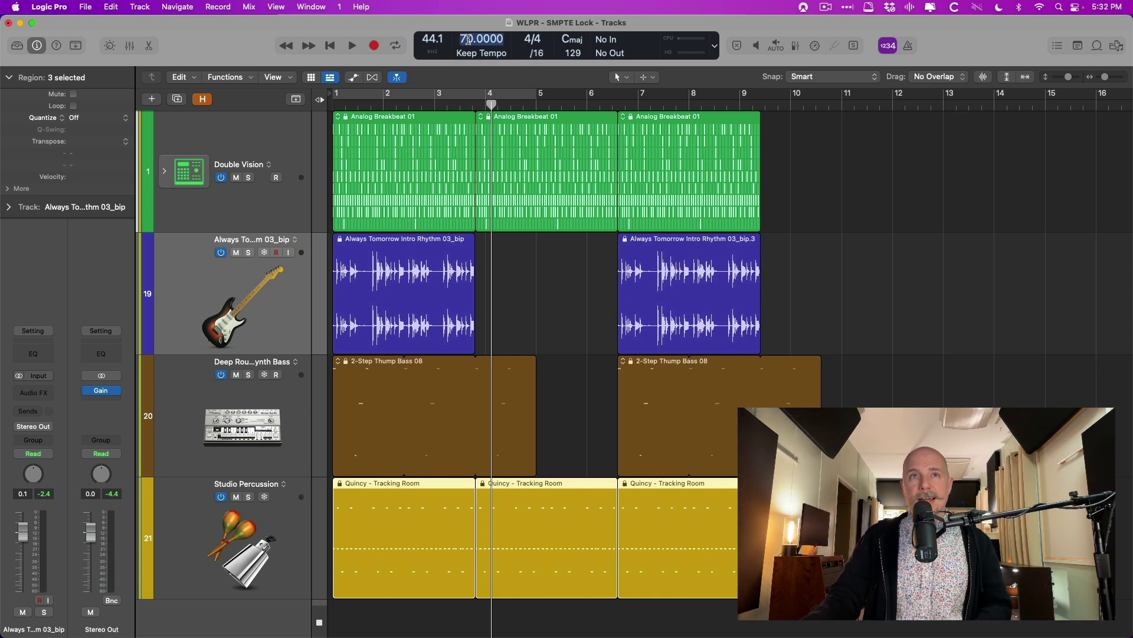
text(50)
key(Return)
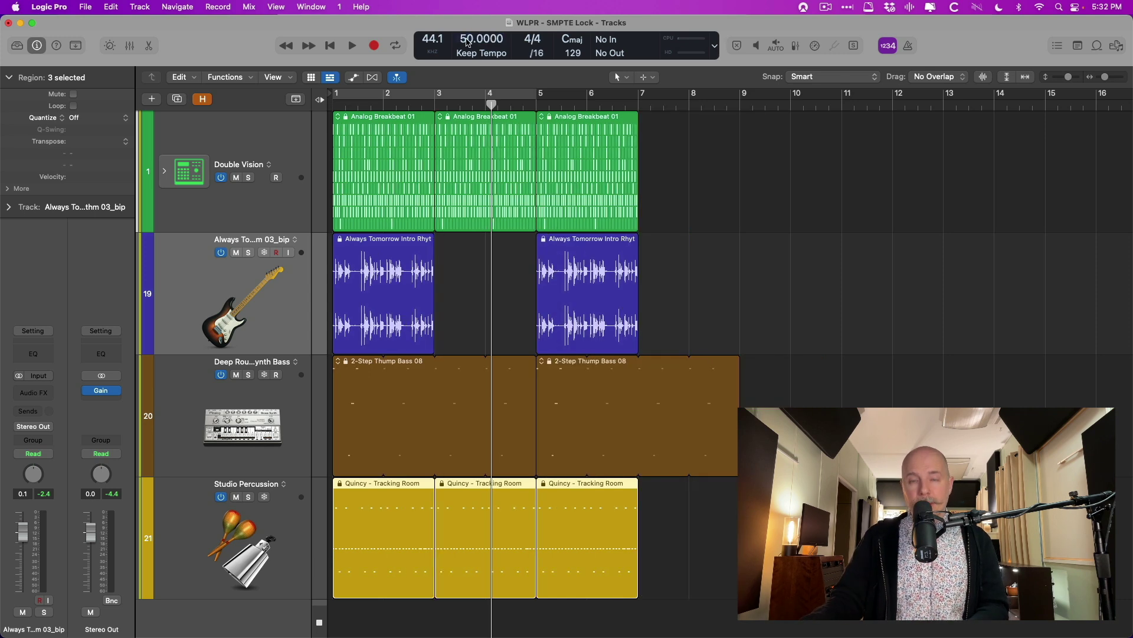
key(Return)
key(space)
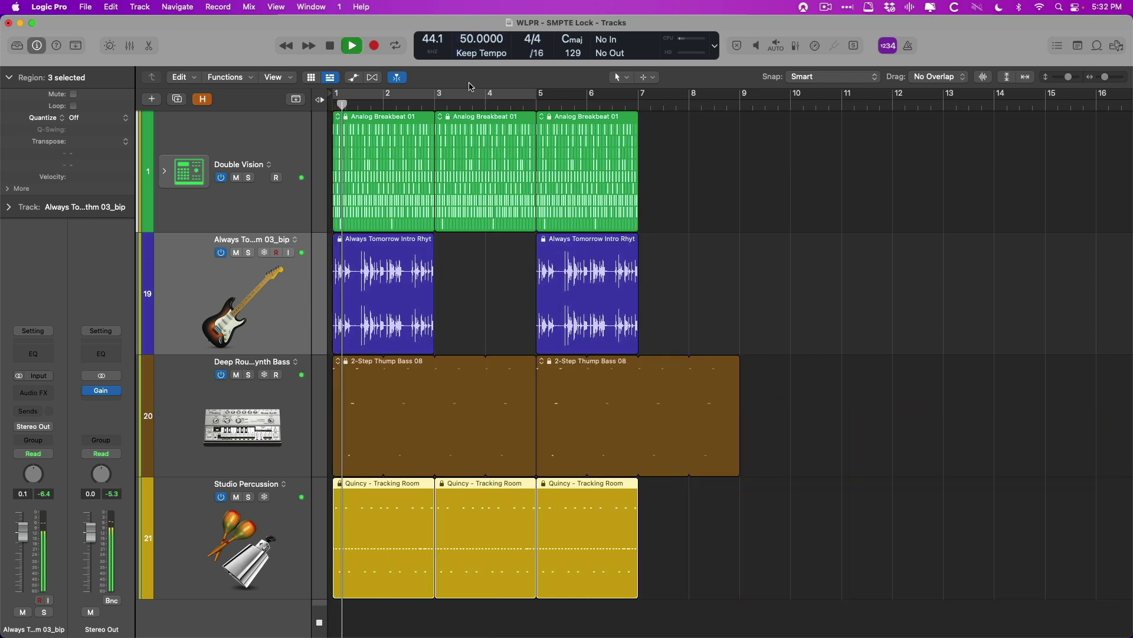
key(k)
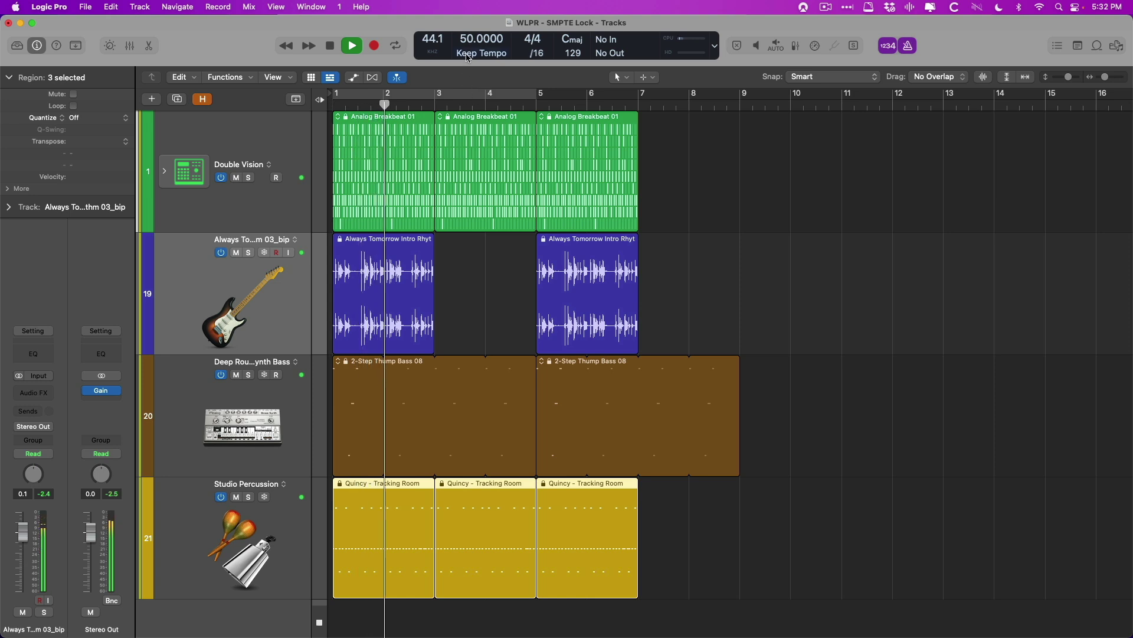
key(space)
double_click(482, 38)
text(2)
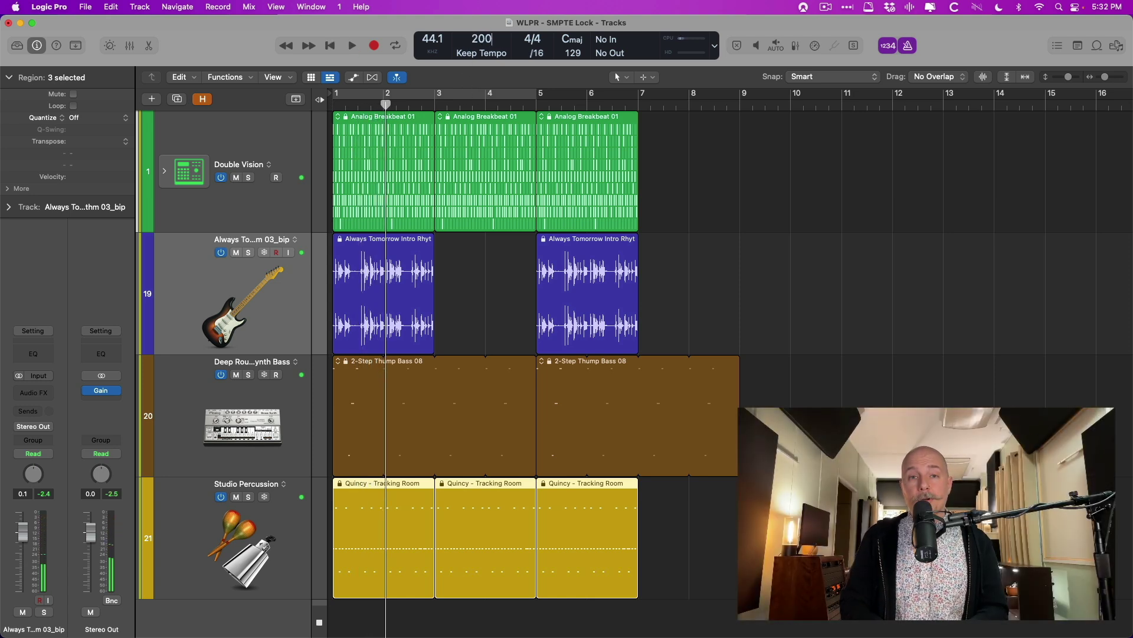
text(00)
key(Return)
key(space)
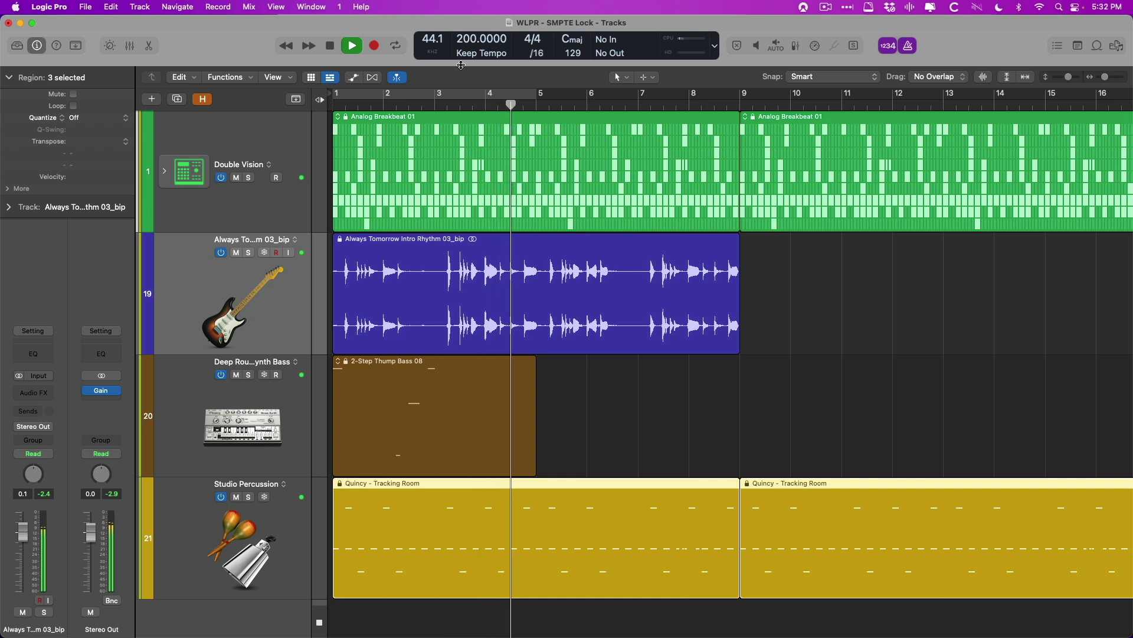
key(space)
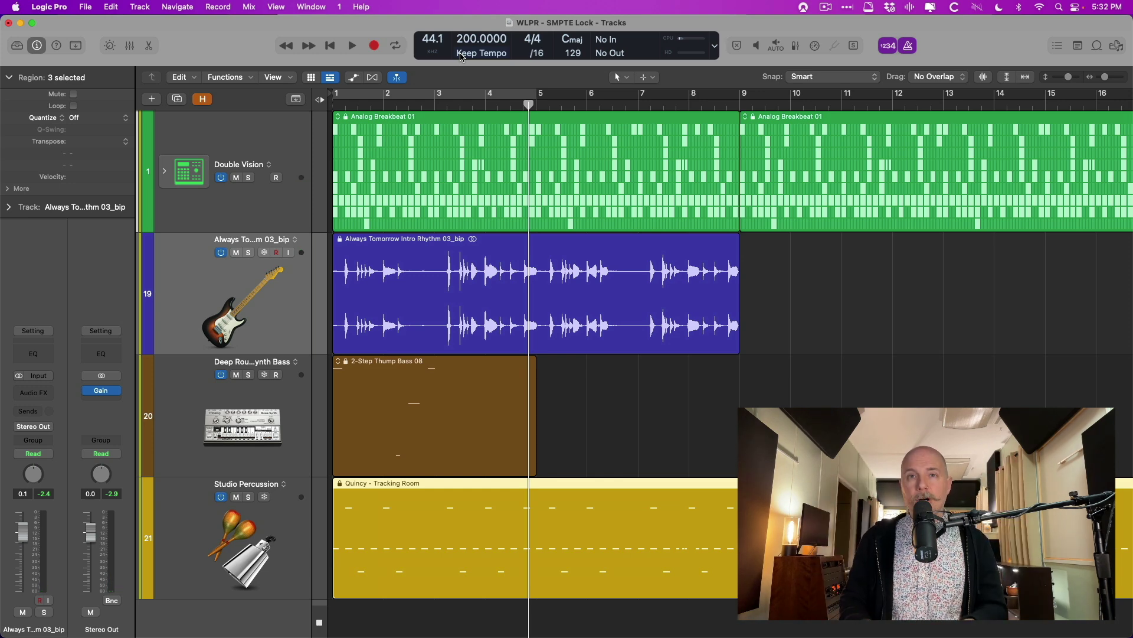
click(708, 370)
key(z)
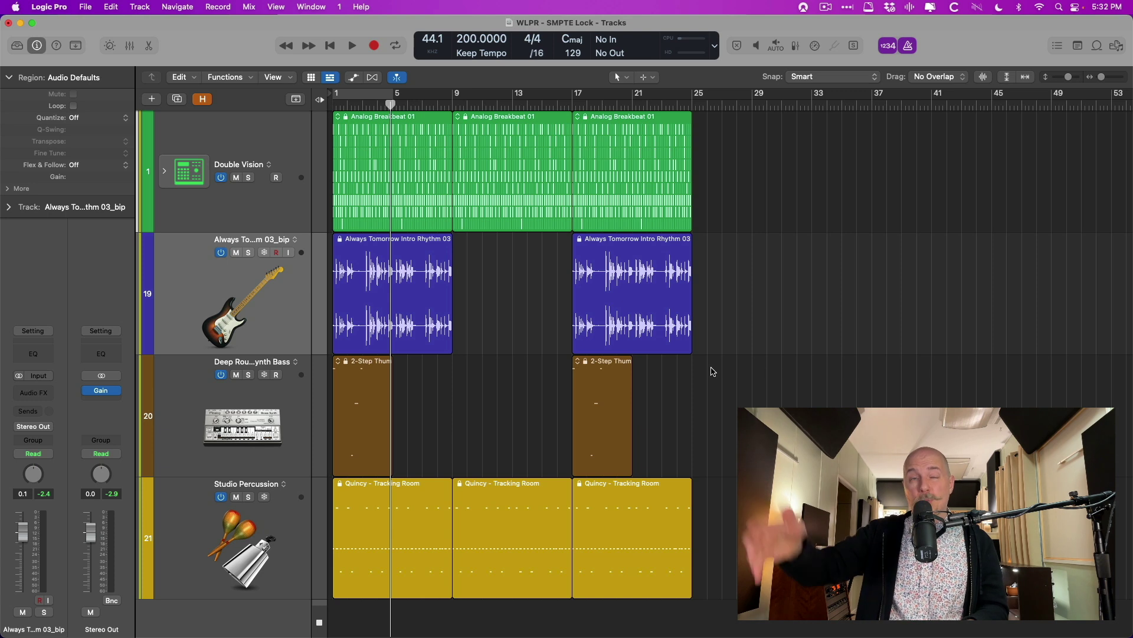
double_click(464, 39)
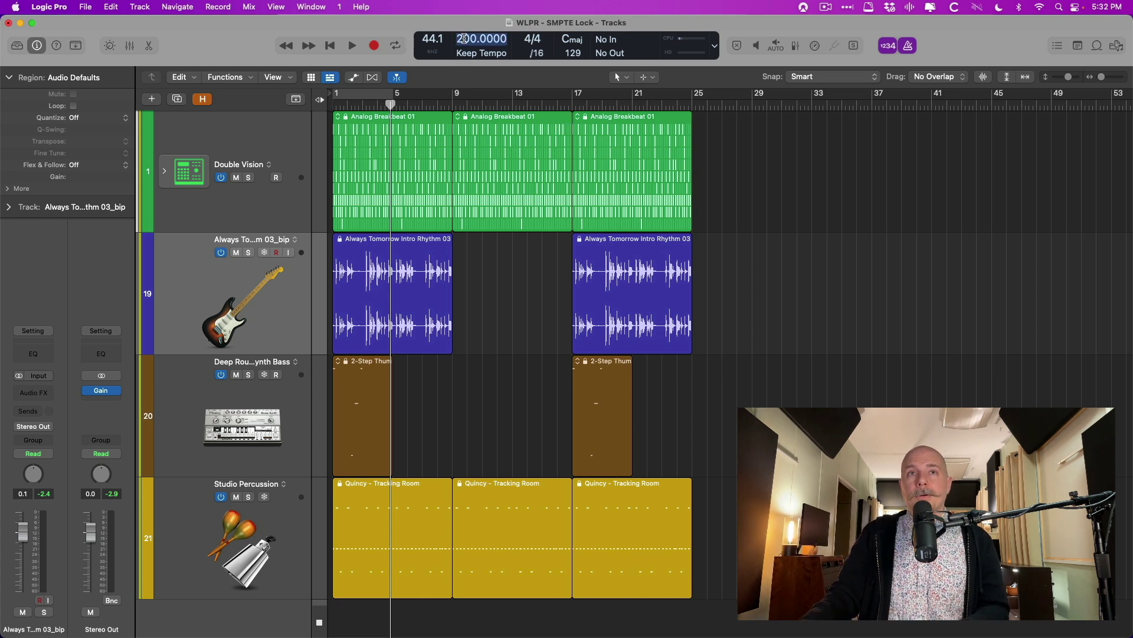
text(70)
key(Return)
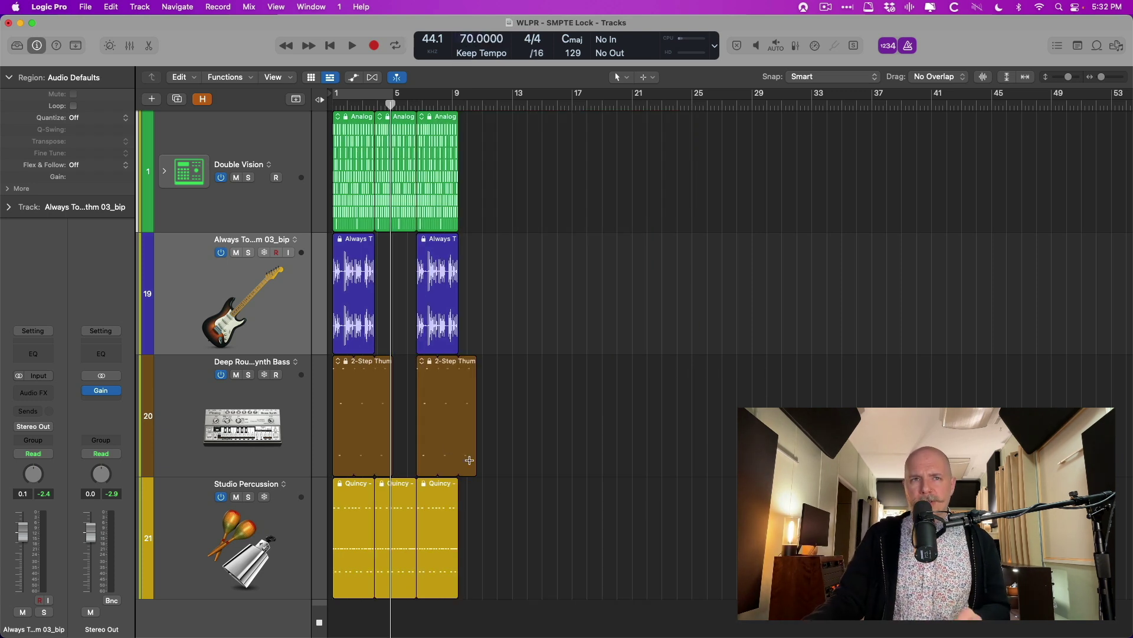
drag(515, 538, 392, 358)
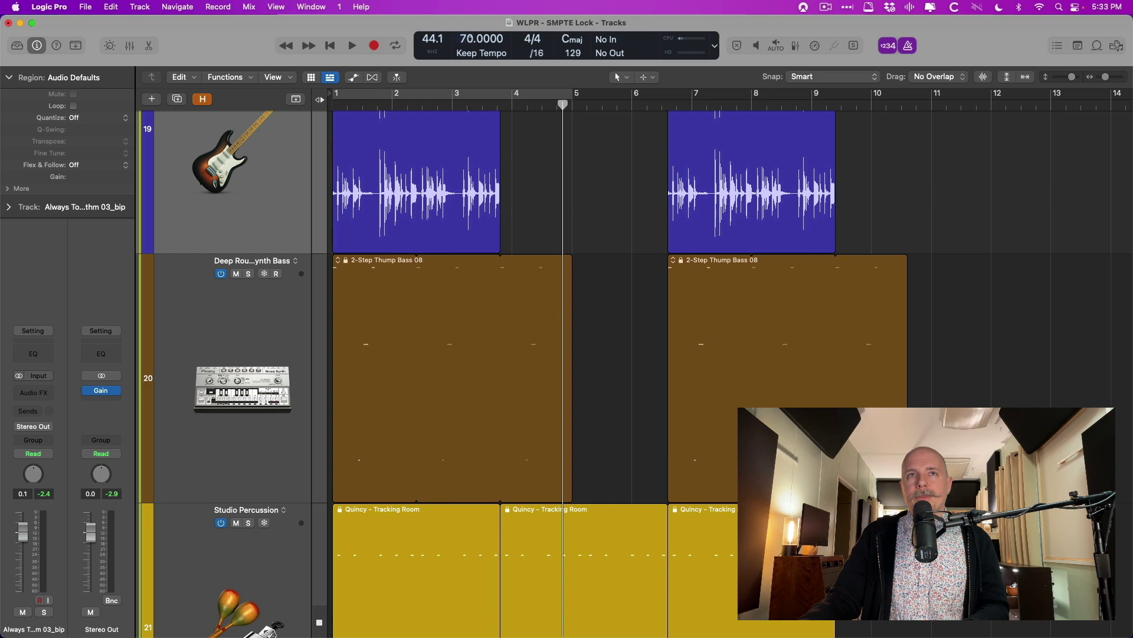
text(100)
key(Return)
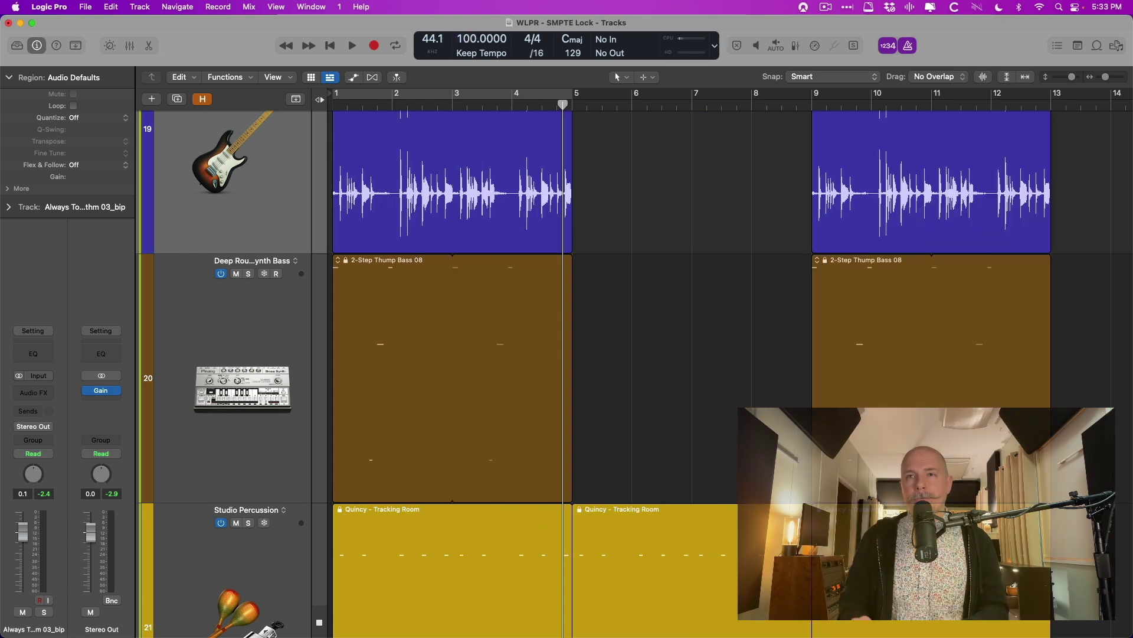
Step: Convert both 2-Step Thump Bass 08 loops to regions, then undo the conversion
drag(1091, 286, 378, 304)
right_click(386, 299)
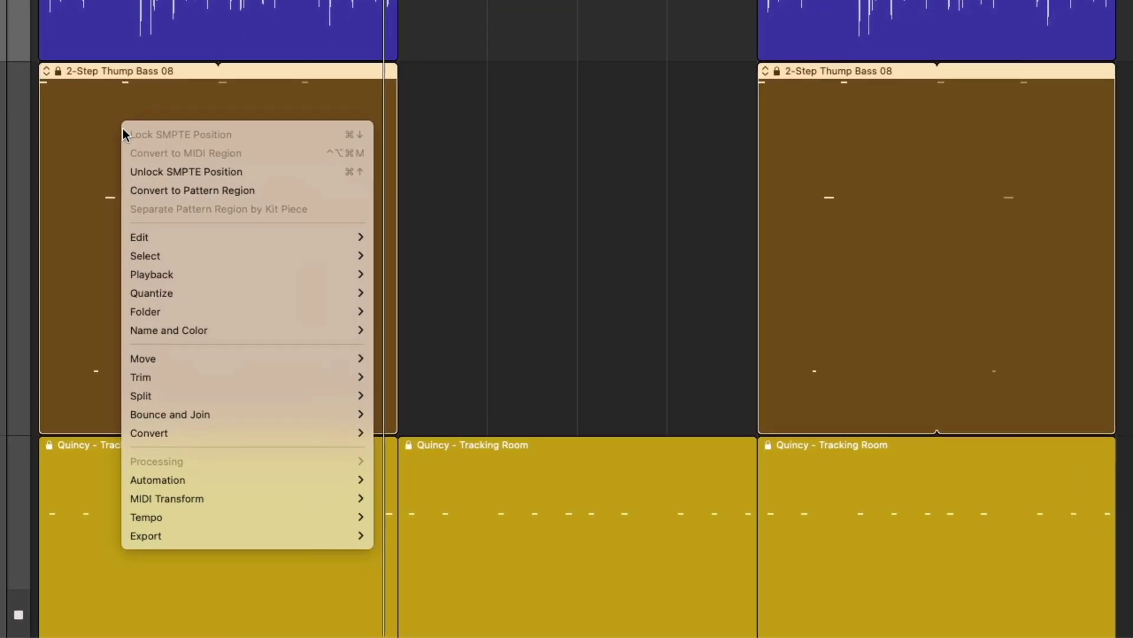
mouse_move(317, 471)
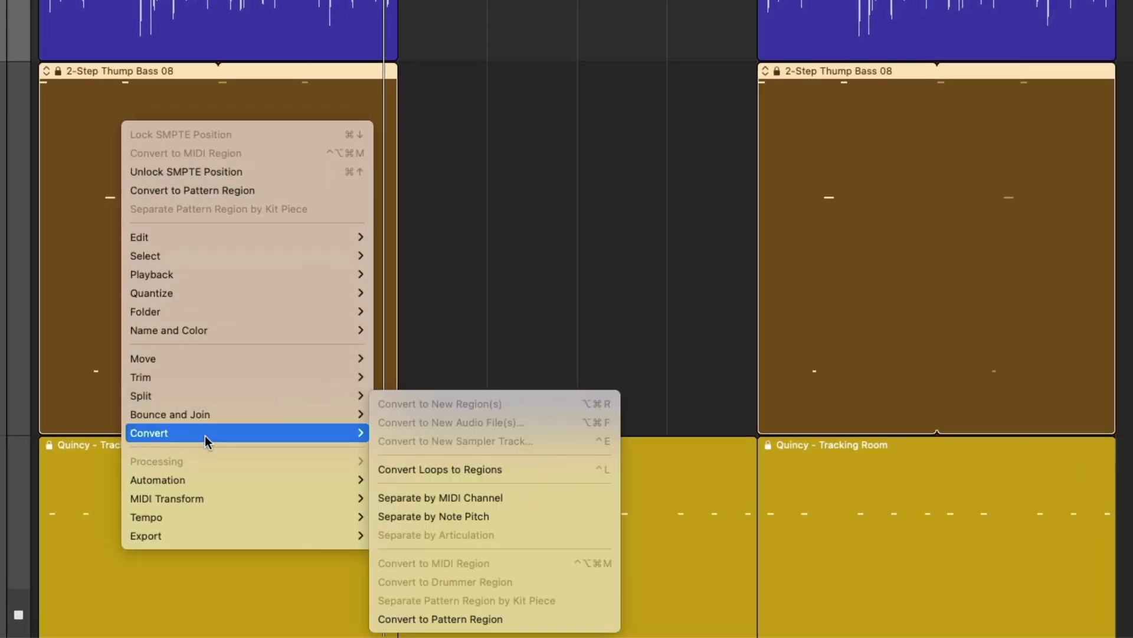
click(412, 468)
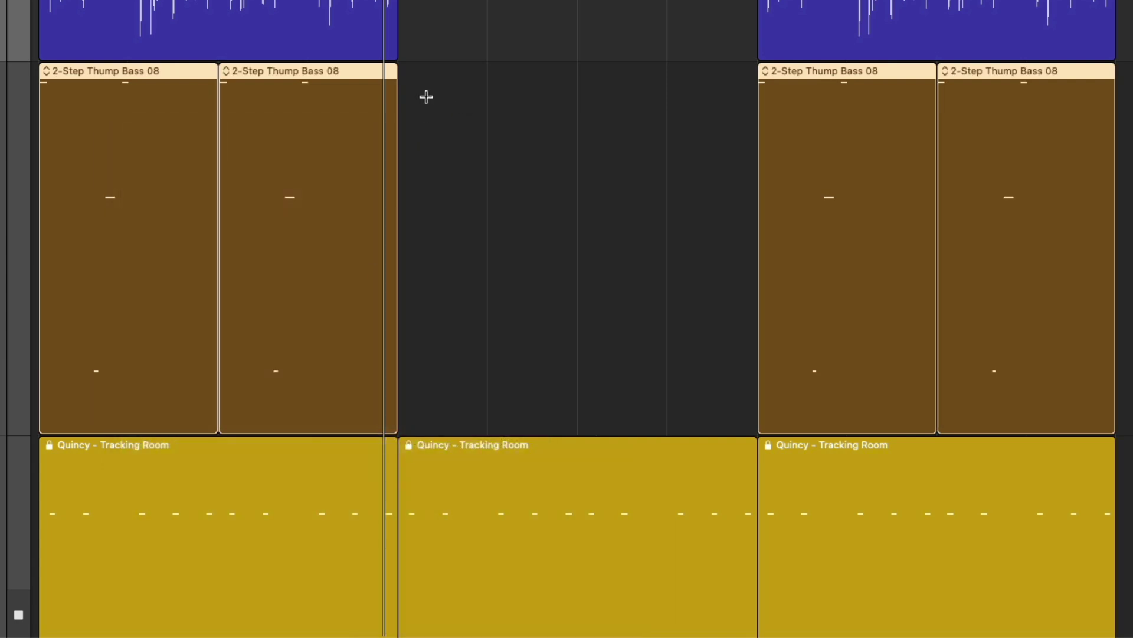
key(super+z)
Step: Check the Thump Bass notes in the editor, then convert the loops to regions again
double_click(127, 88)
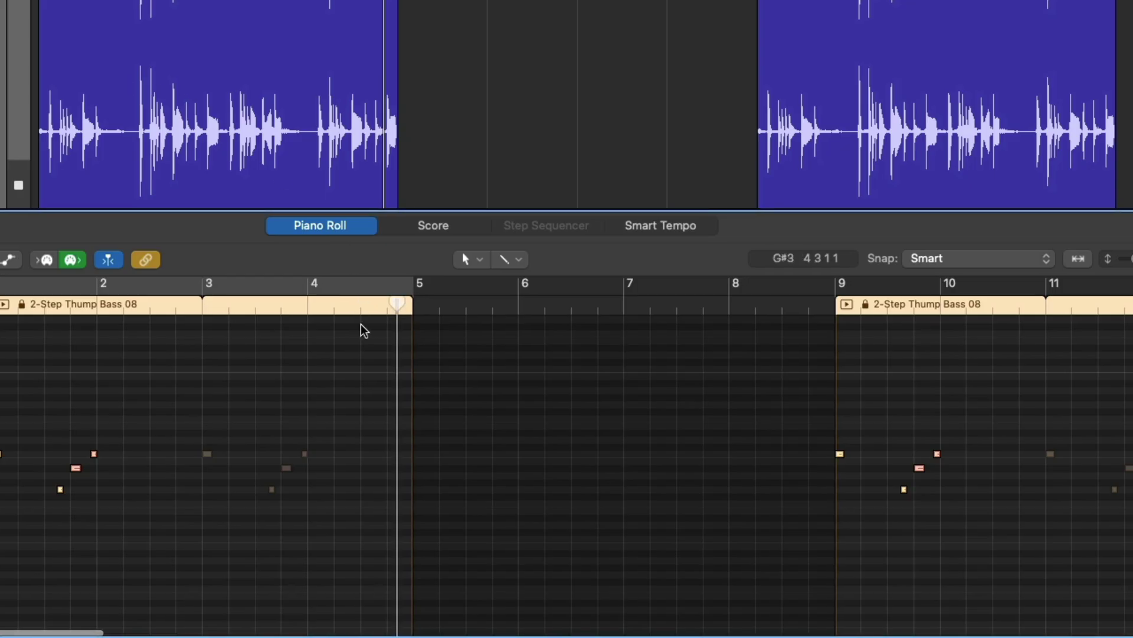
scroll(354, 334, down, 2)
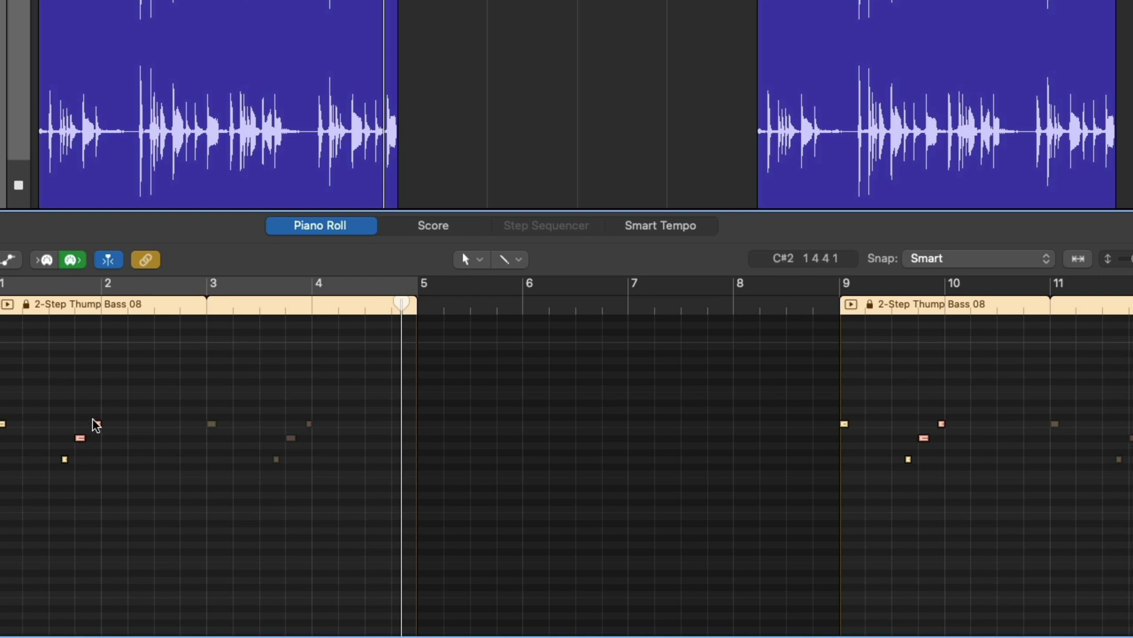
key(e)
right_click(106, 291)
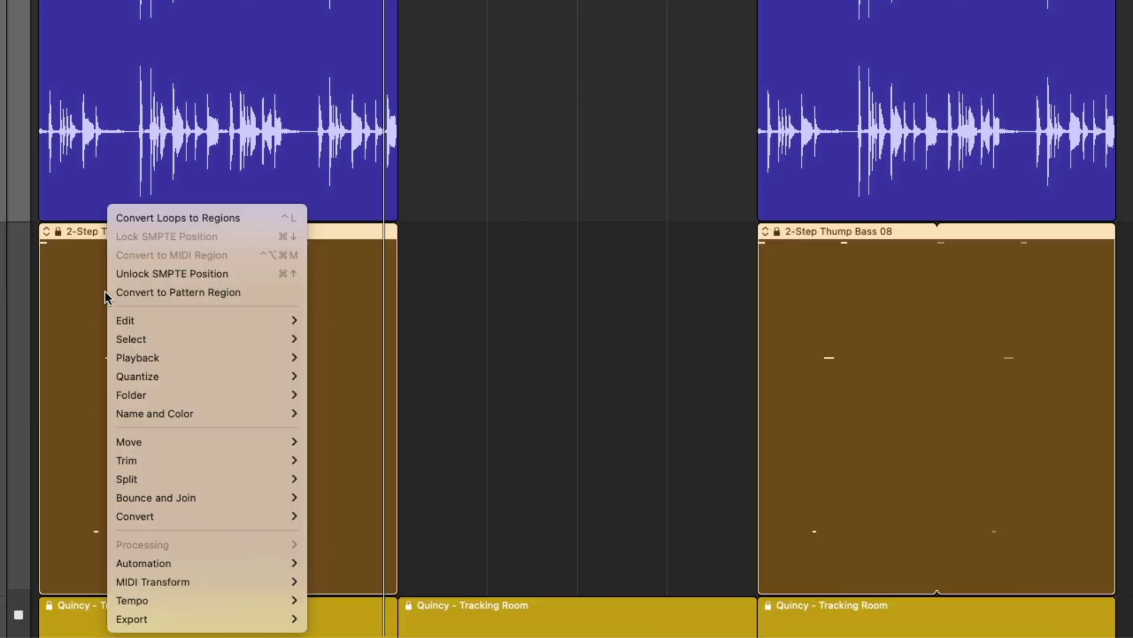
click(124, 218)
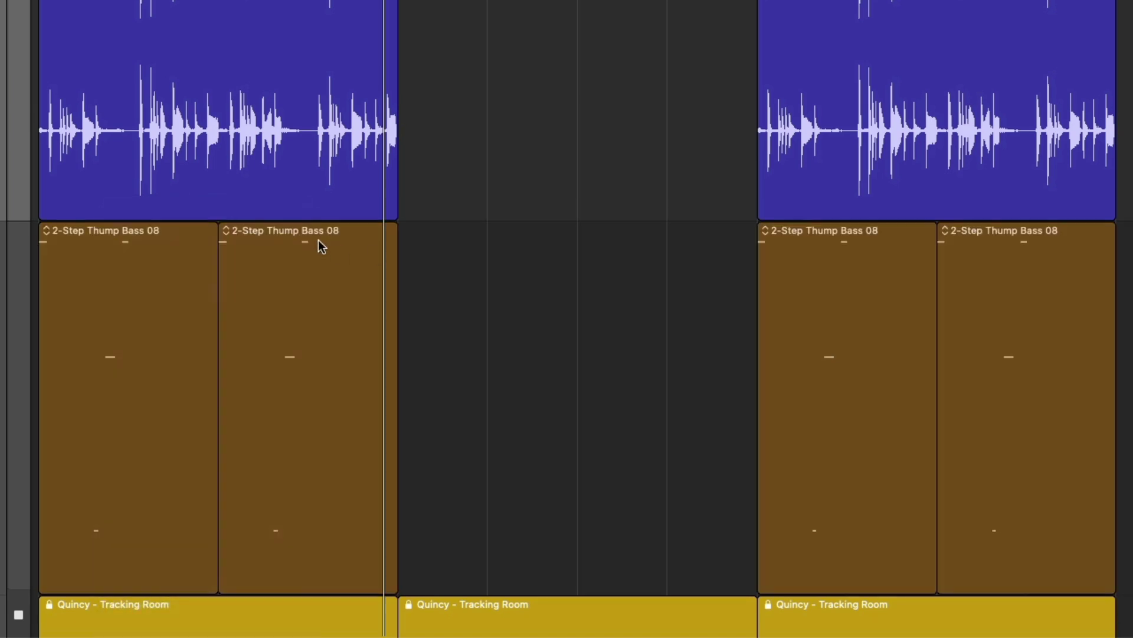
Step: Check the second bass region's notes, zoom out, and select all four bass regions
double_click(321, 245)
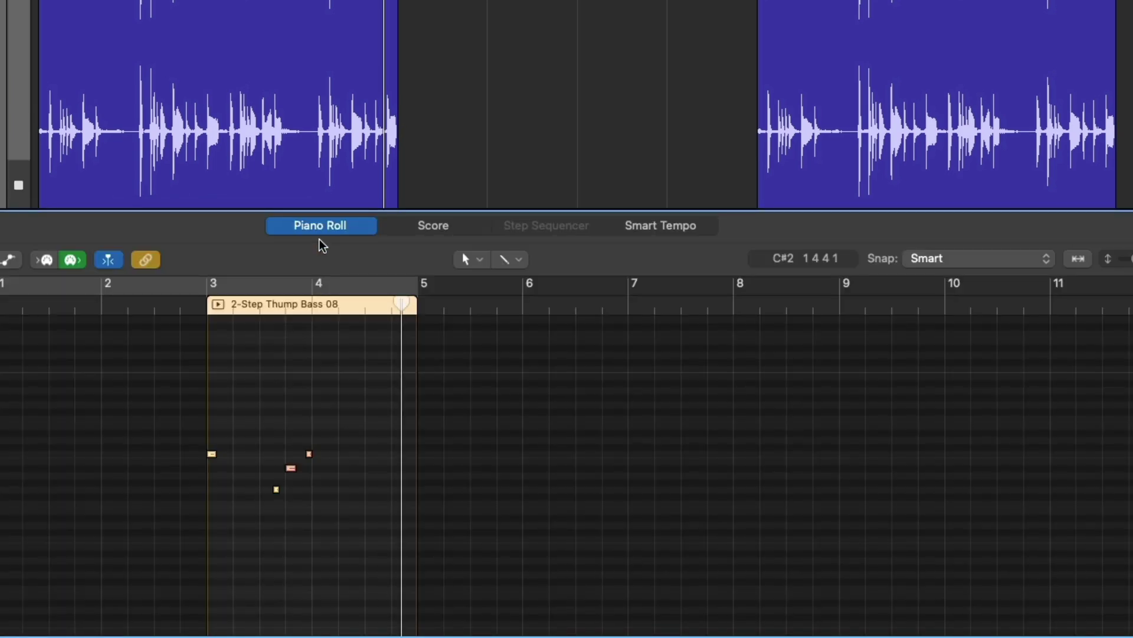
key(e)
key(z)
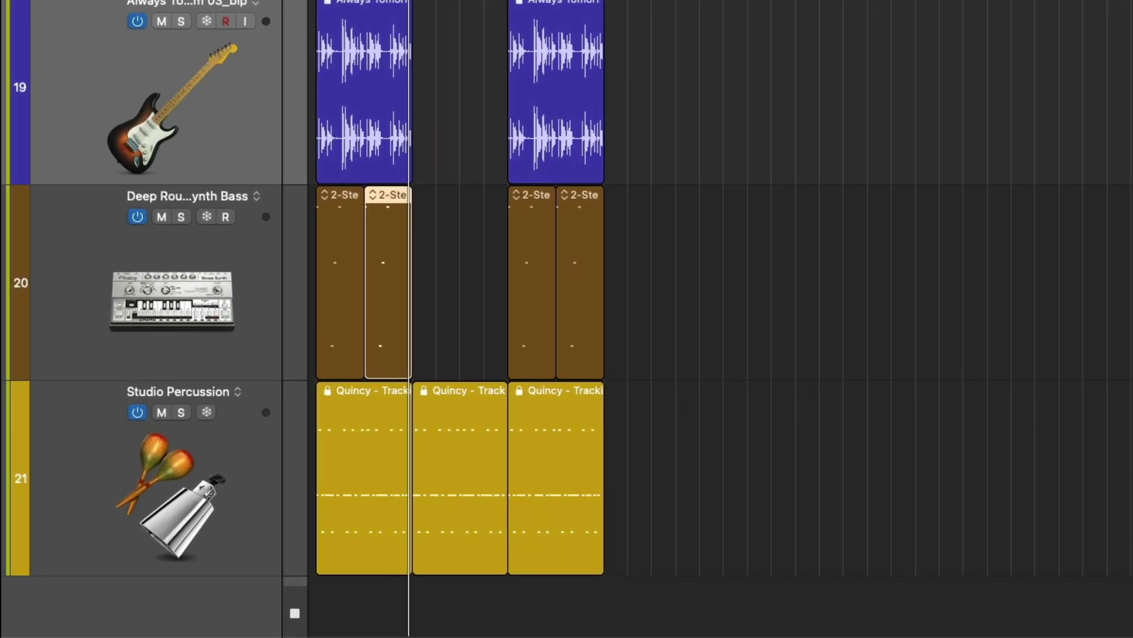
drag(692, 228, 316, 235)
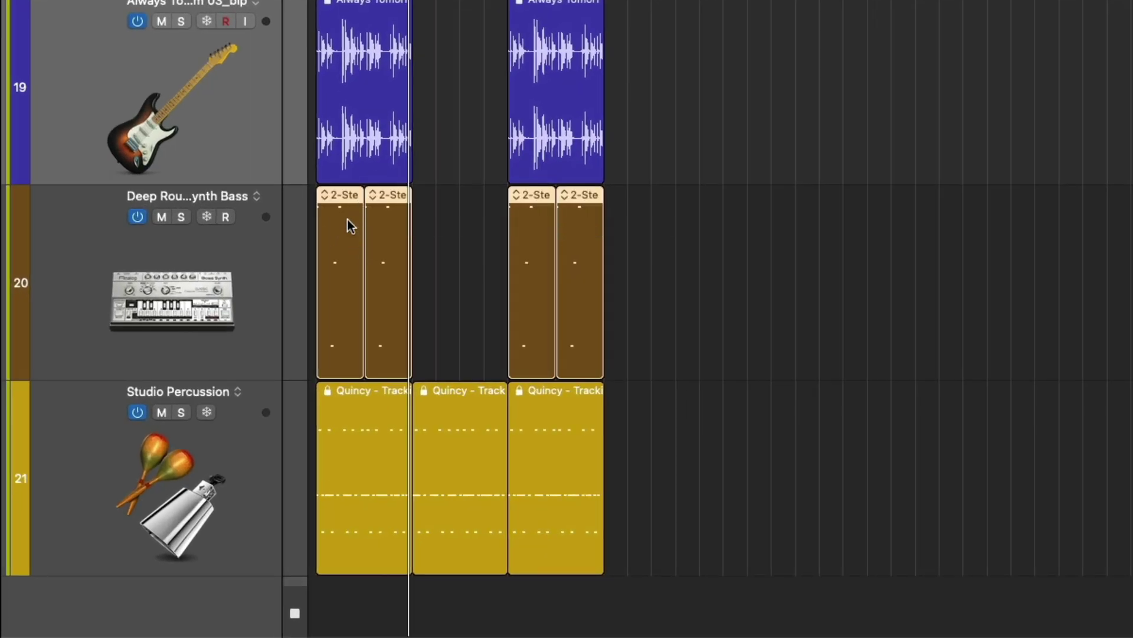
Step: Lock the bass regions' SMPTE positions and set the project tempo to 70 BPM
right_click(349, 224)
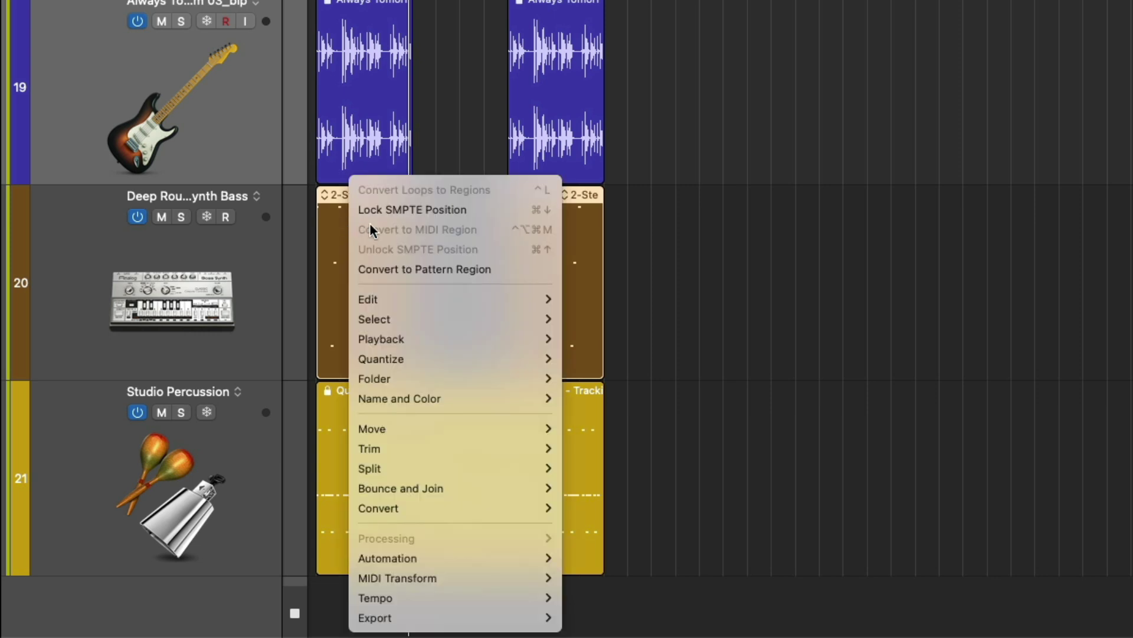
click(398, 210)
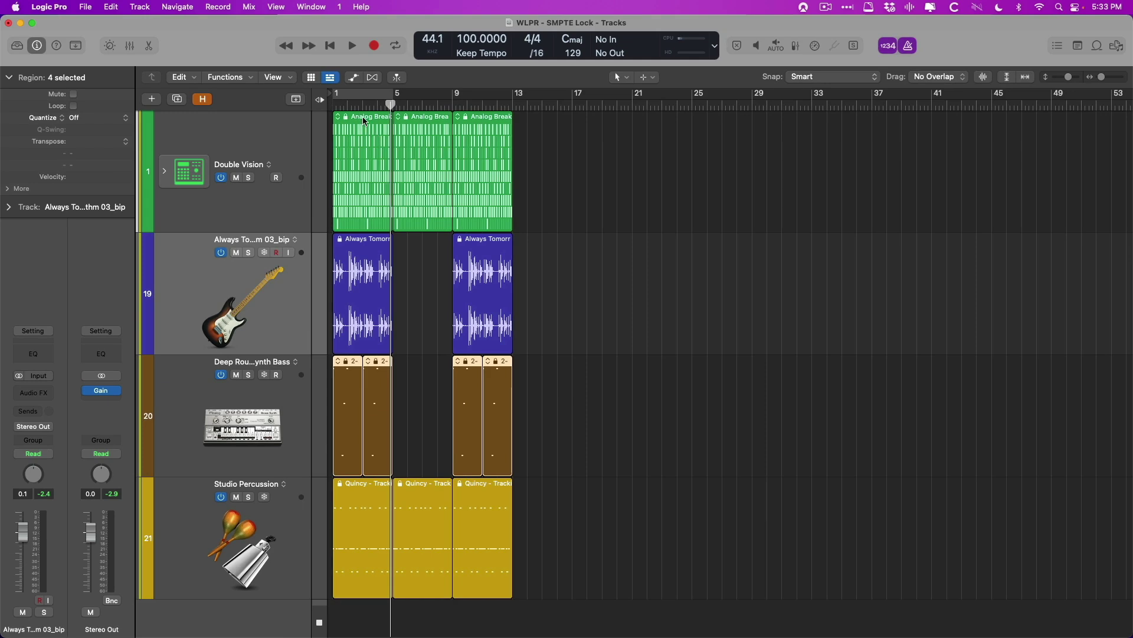
double_click(482, 38)
text(70)
key(Return)
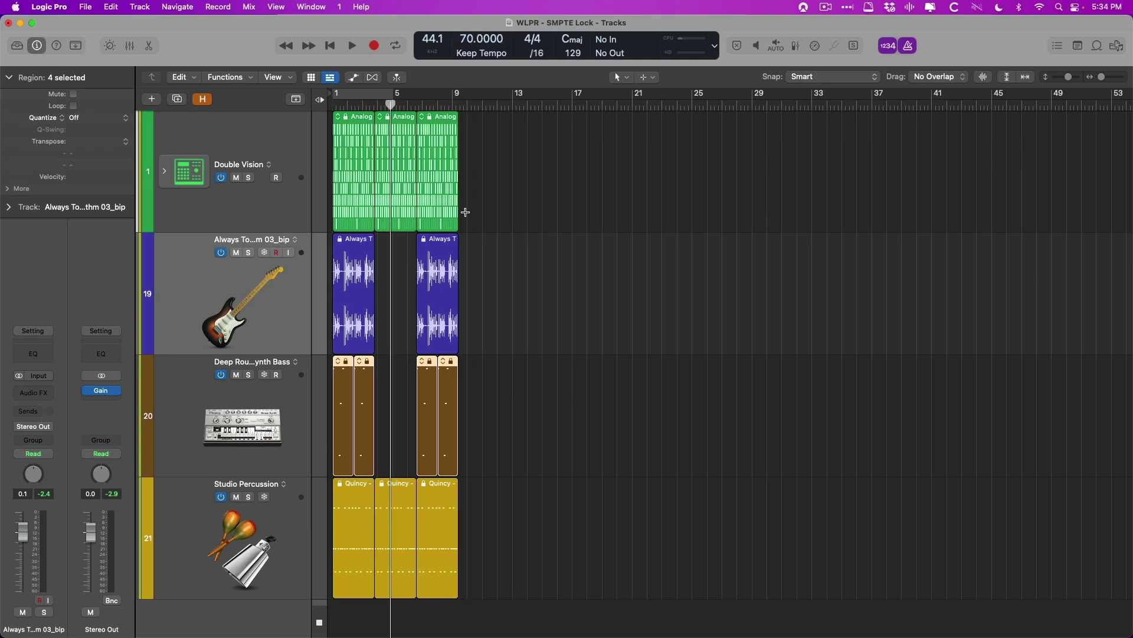
Step: Zoom in on the opening bars, play from bar 1 at 70 BPM, then select all regions
drag(539, 456, 334, 171)
key(Return)
key(space)
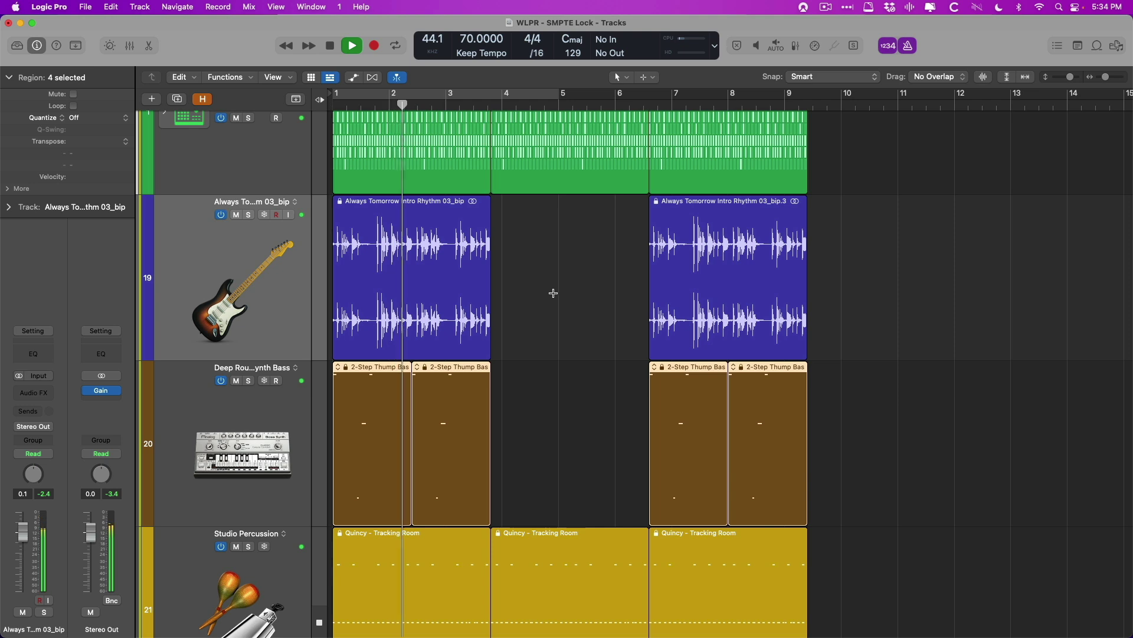
key(space)
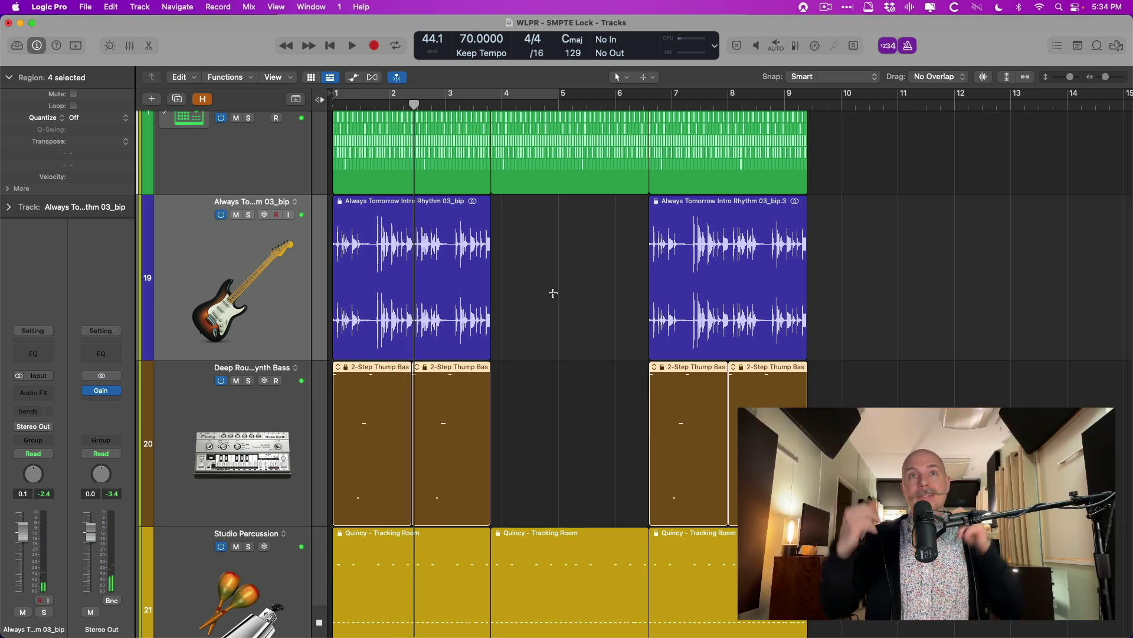
key(super+a)
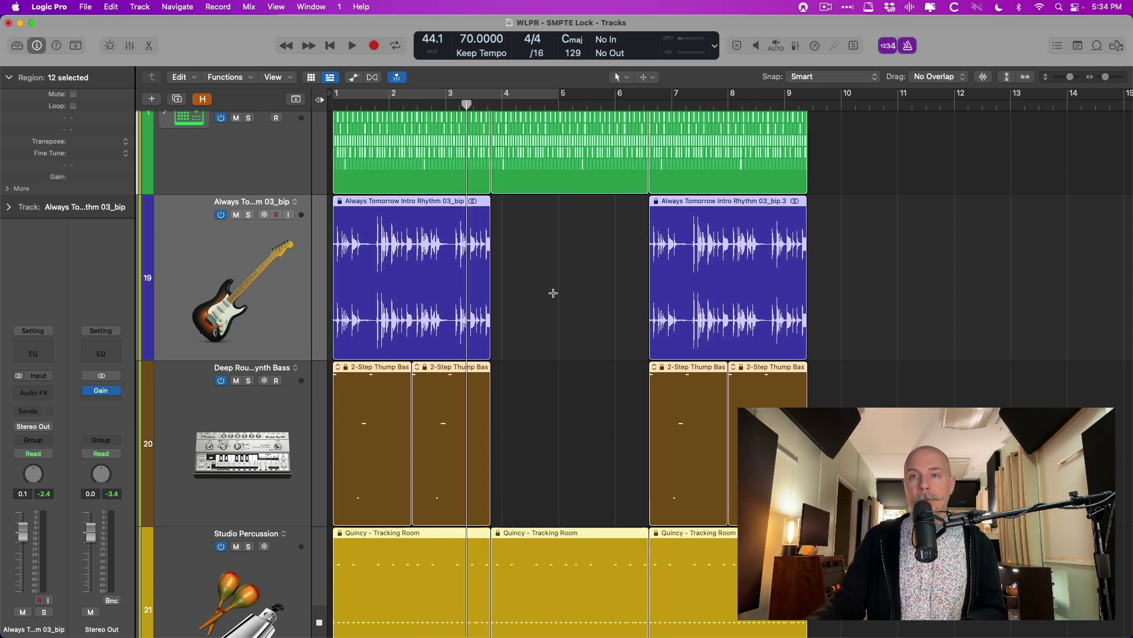
Step: Zoom to fit the selected regions and unlock their SMPTE positions
key(z)
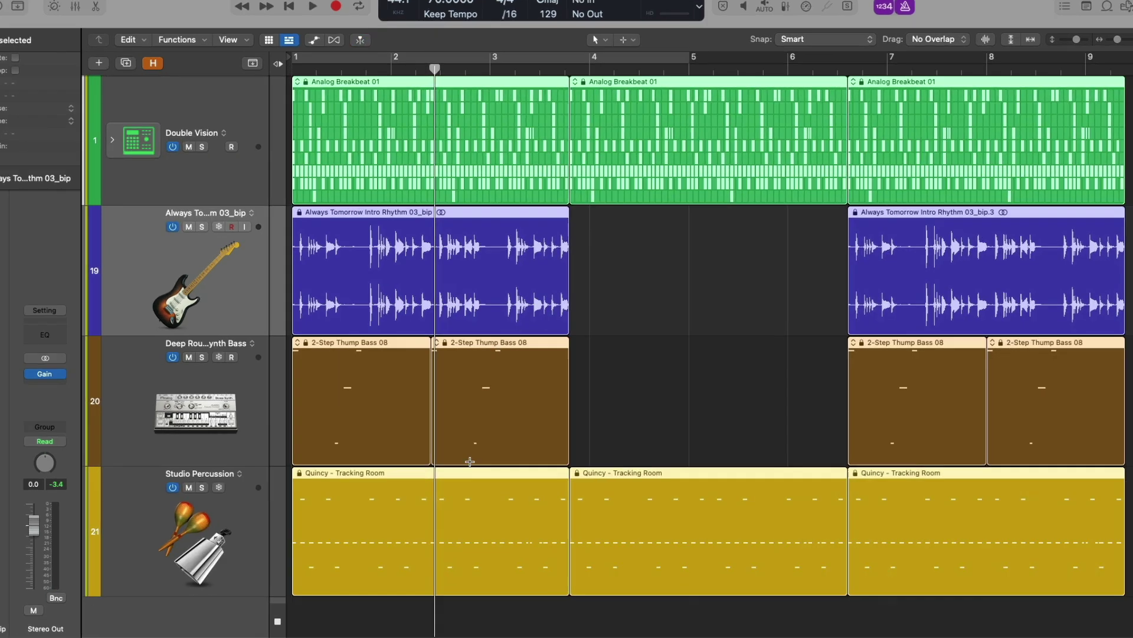
right_click(514, 498)
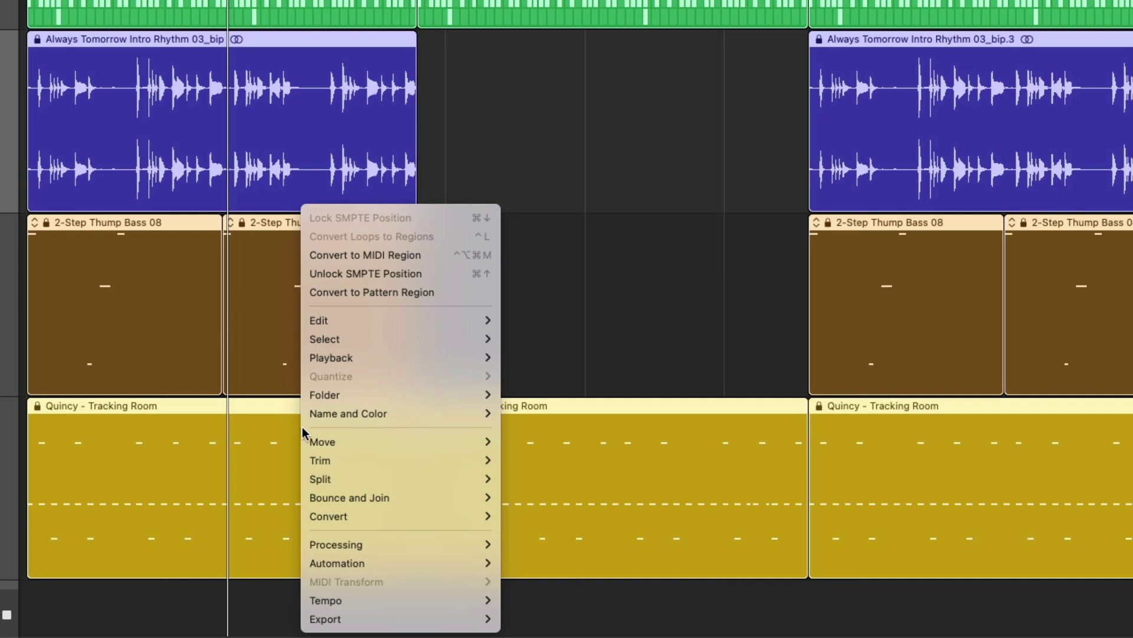
mouse_move(374, 324)
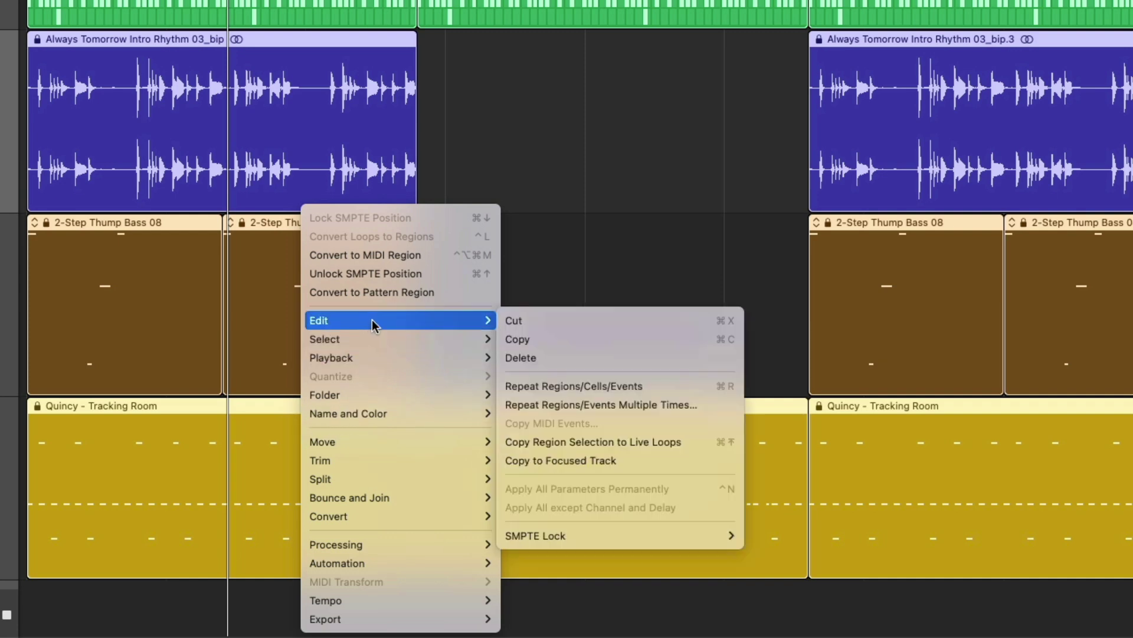
mouse_move(712, 534)
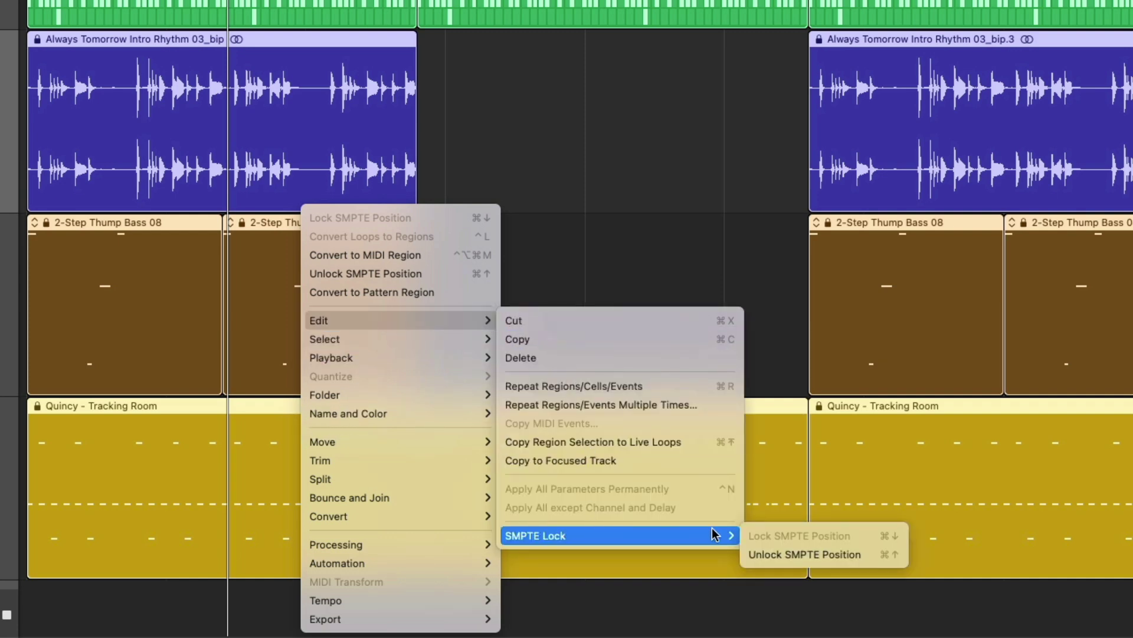
click(777, 554)
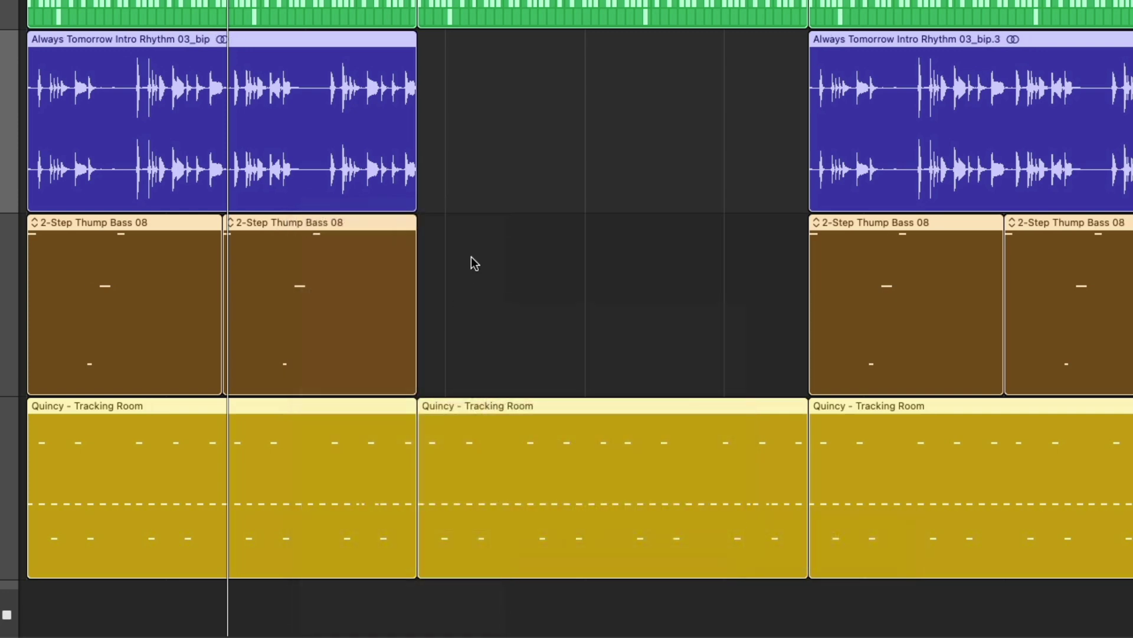
Step: Try dragging the second and first Thump Bass regions later in the timeline
click(399, 246)
drag(285, 236, 572, 258)
drag(157, 223, 574, 245)
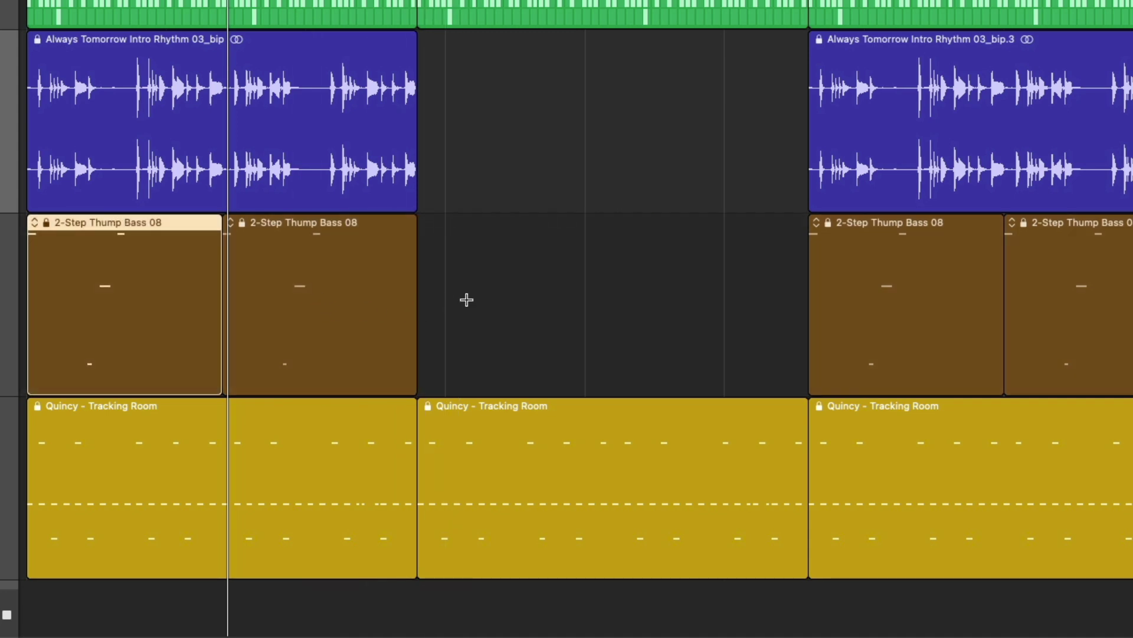
Step: Unlock SMPTE for all regions, then test-move the second bass region and undo
key(super+a)
right_click(297, 262)
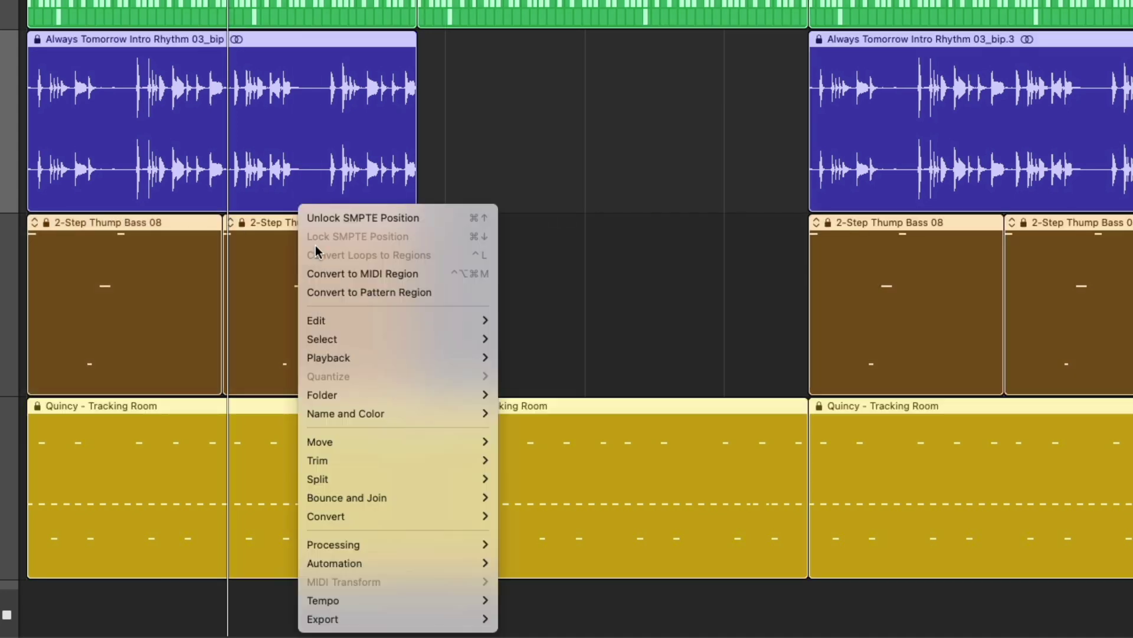
click(327, 218)
click(511, 233)
drag(313, 238, 518, 253)
key(super+z)
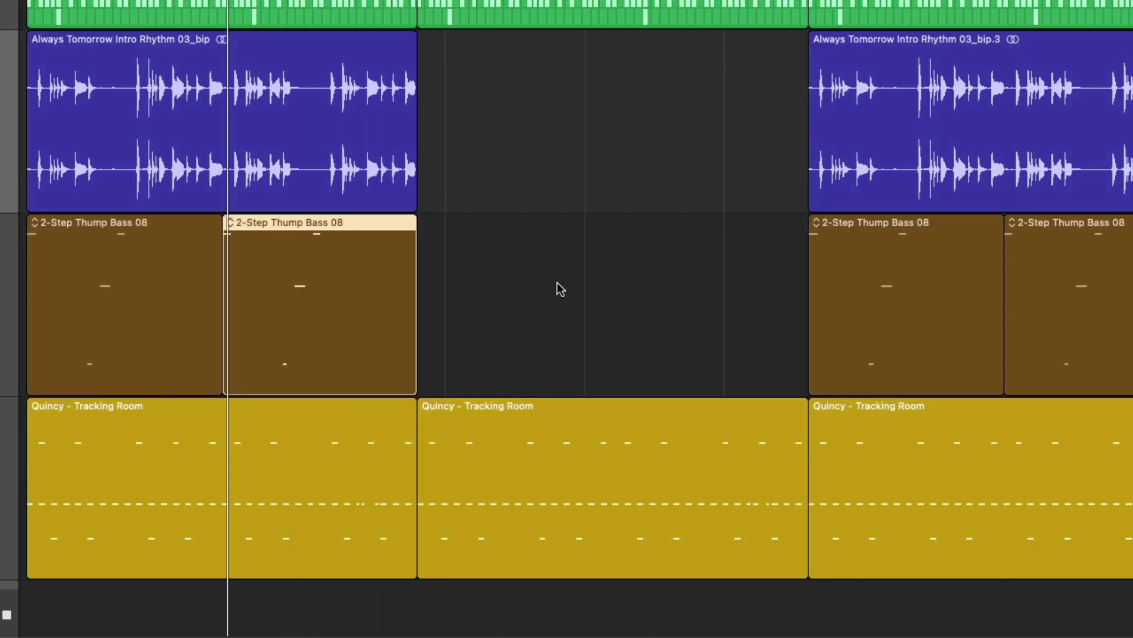
Step: Delete all regions right of bar 4 and zoom to fit the five remaining regions
key(super+Left)
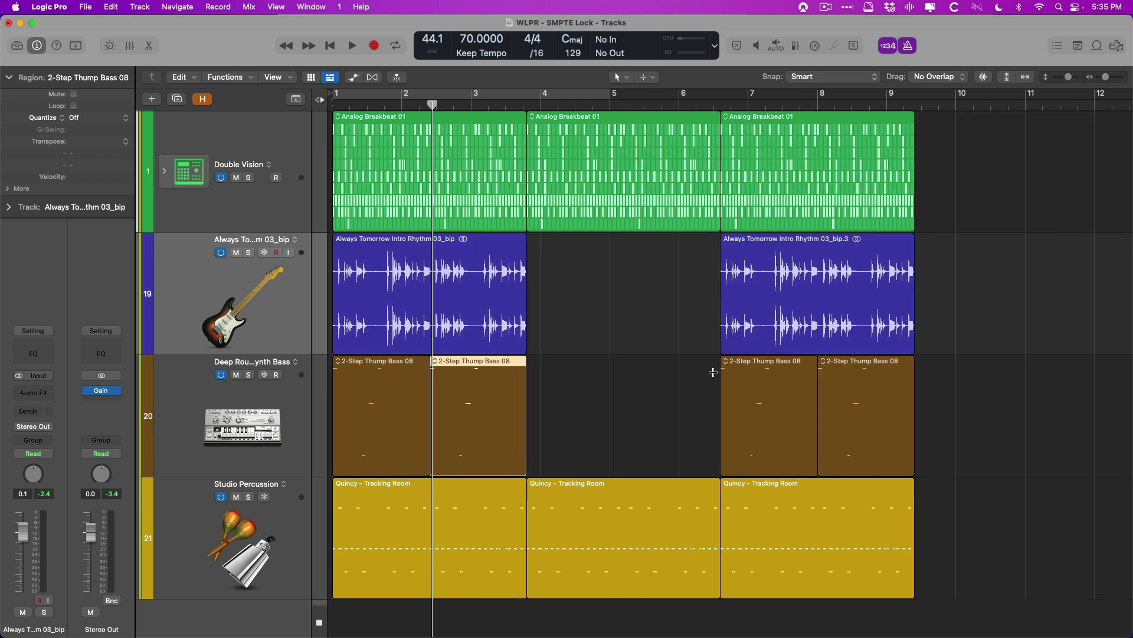
drag(782, 125, 515, 512)
key(Delete)
key(super+a)
key(z)
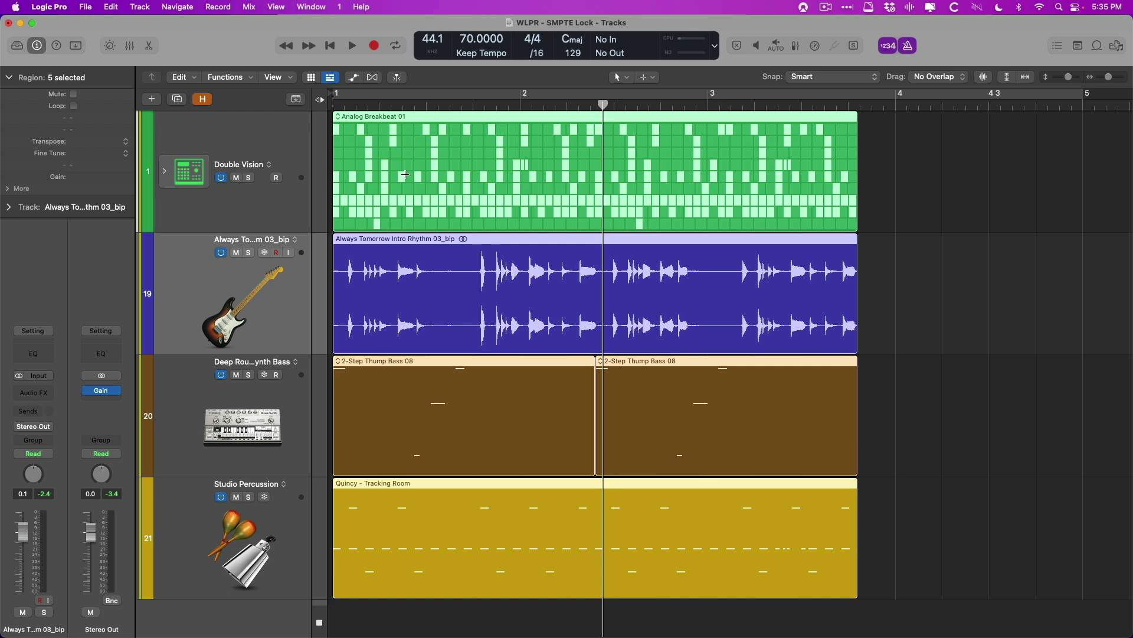
Step: Select the Always Tomorrow region, solo the guitar track, and return the playhead to bar 1
click(240, 264)
click(249, 253)
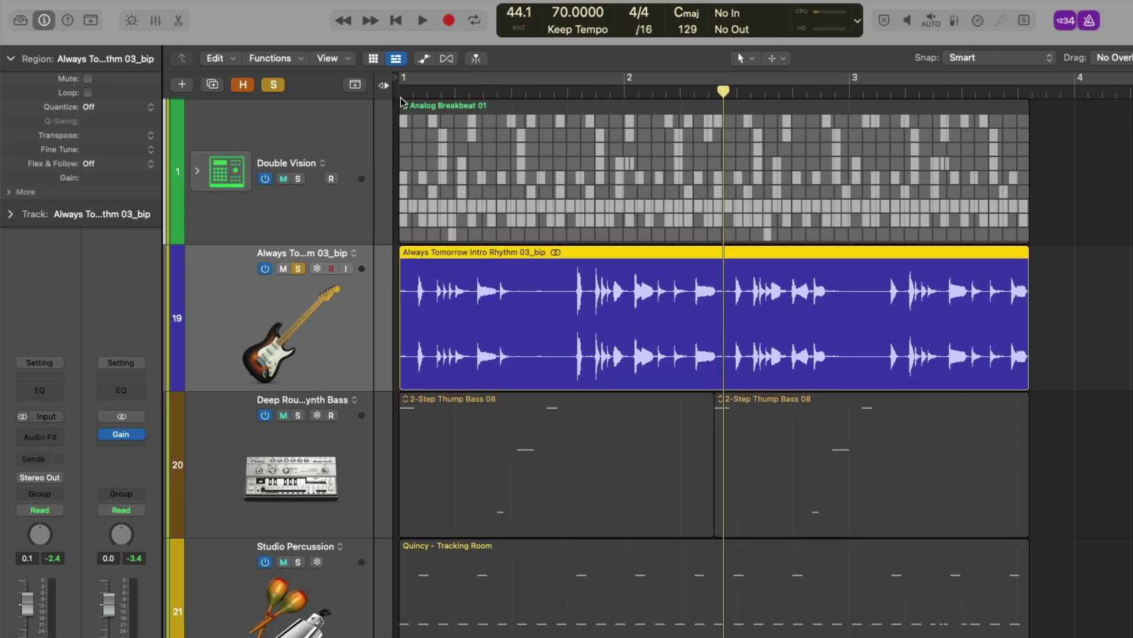
click(335, 106)
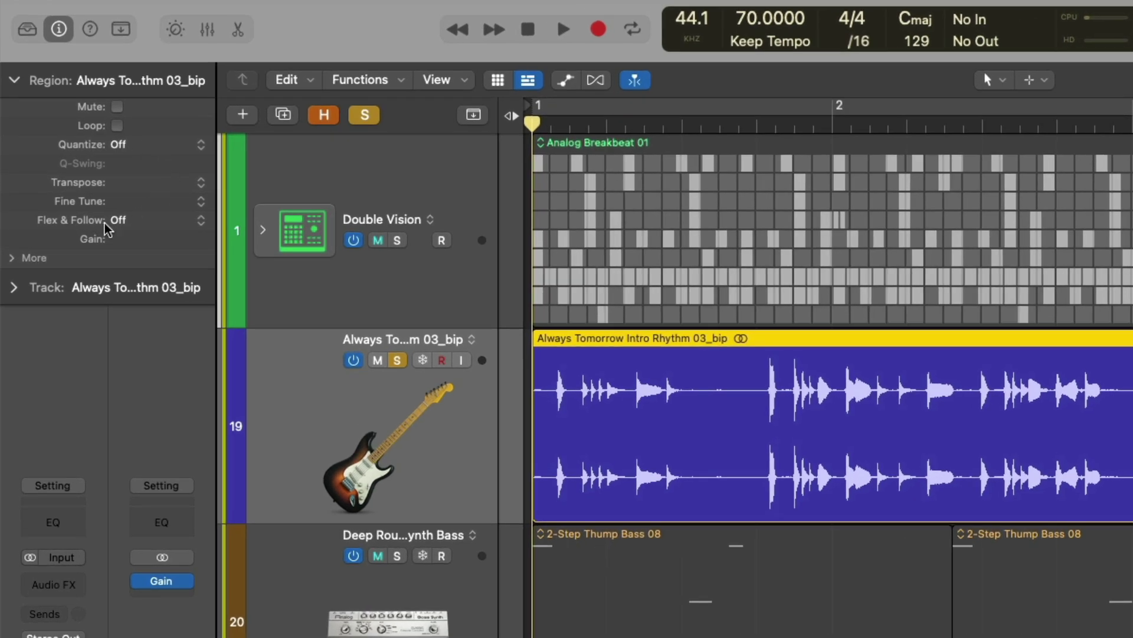
click(59, 28)
click(59, 28)
Step: Turn Flex & Follow on for the region and show flex editing on the tracks
click(150, 227)
click(147, 239)
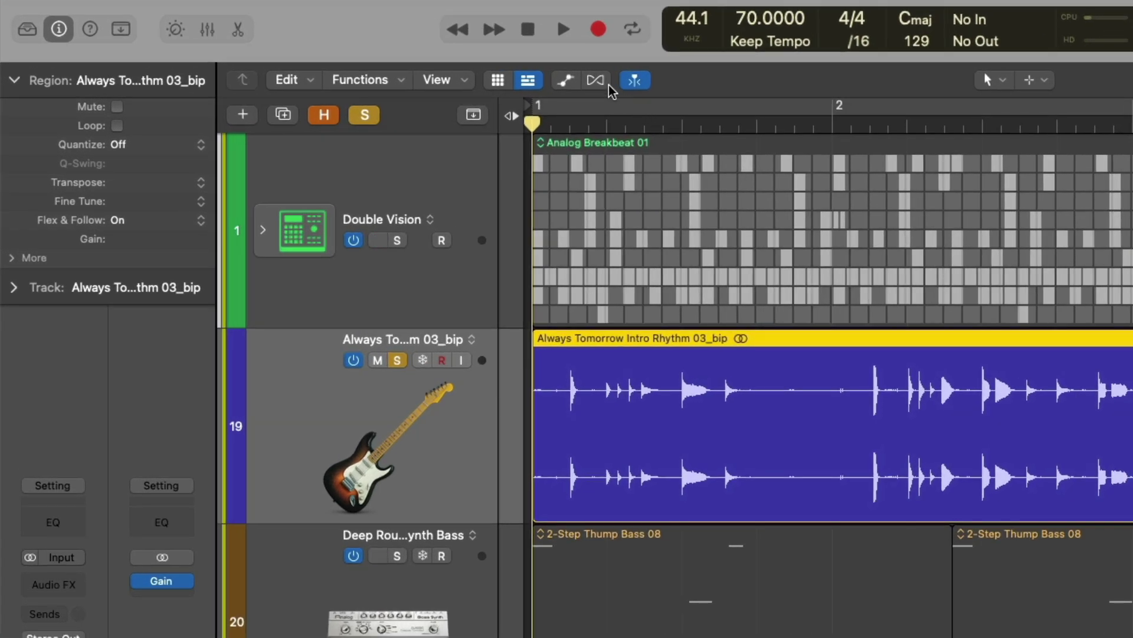
click(596, 81)
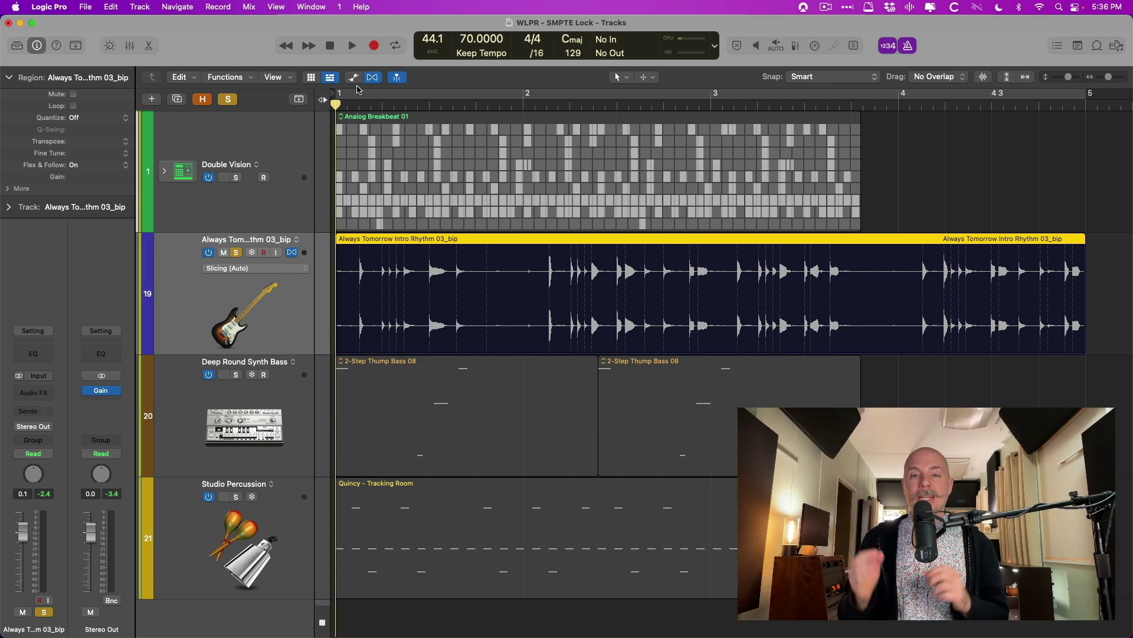
Step: Switch track 19's guitar flex mode from Slicing (Auto) to Flex Time - Polyphonic
click(373, 77)
click(372, 77)
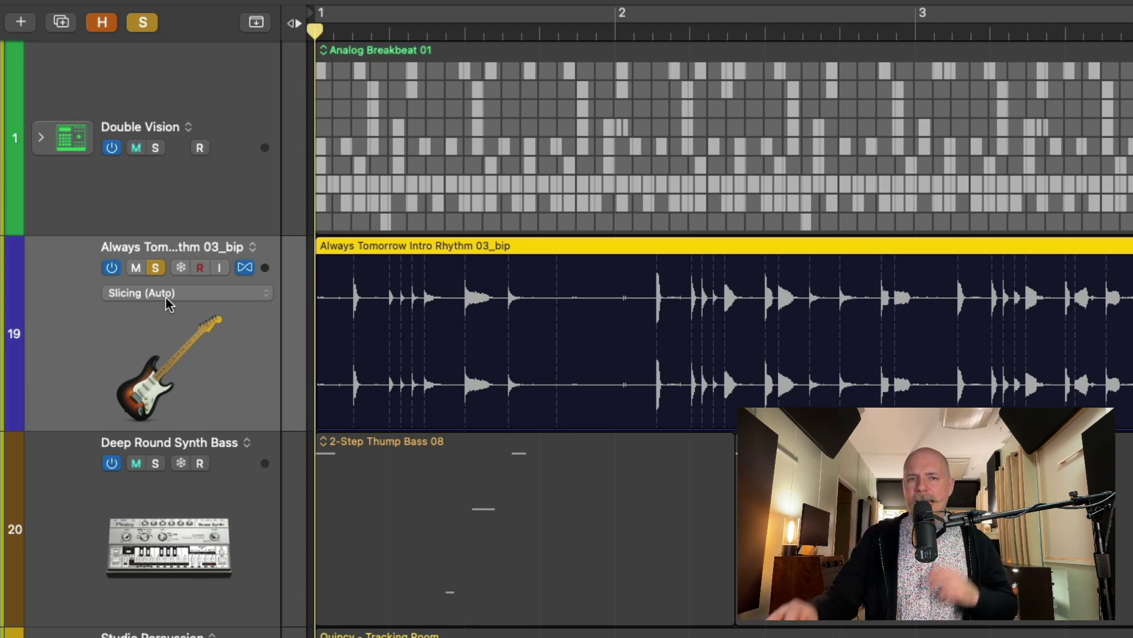
click(166, 295)
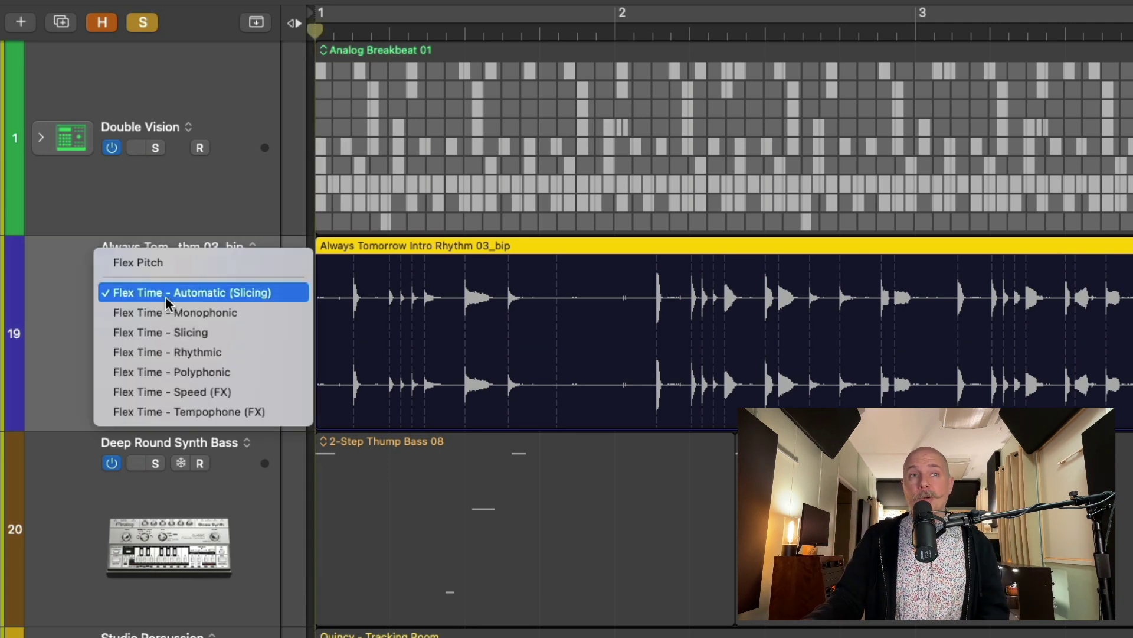
click(182, 372)
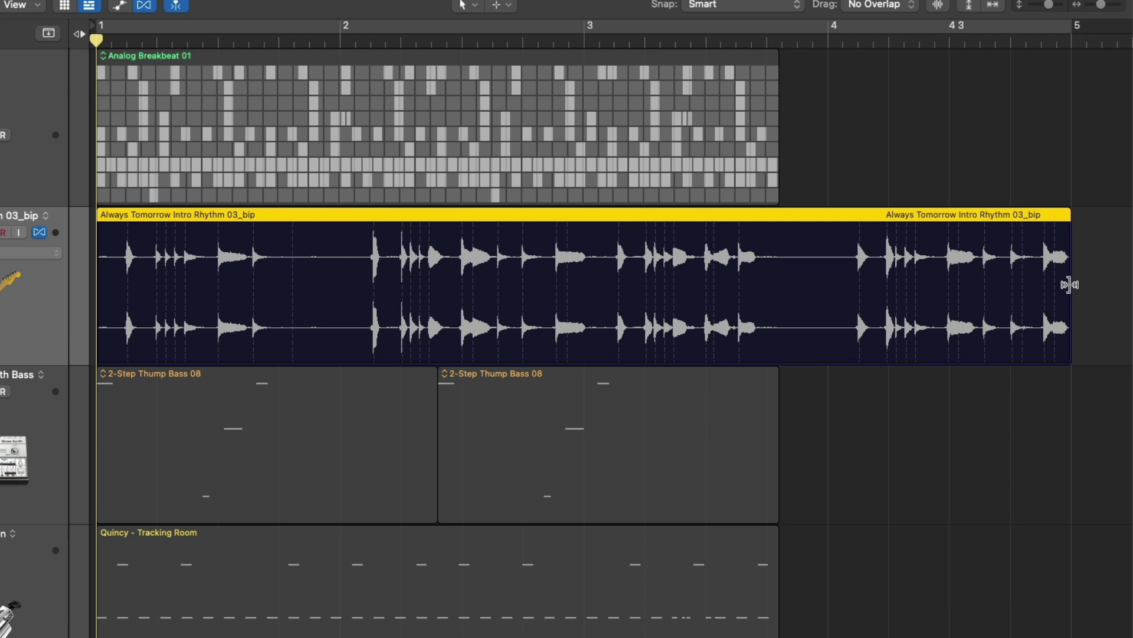
Step: Flex-stretch the Intro Rhythm 03_bip guitar region, auditioning it, until it ends exactly at bar 4
drag(1070, 284, 341, 235)
key(space)
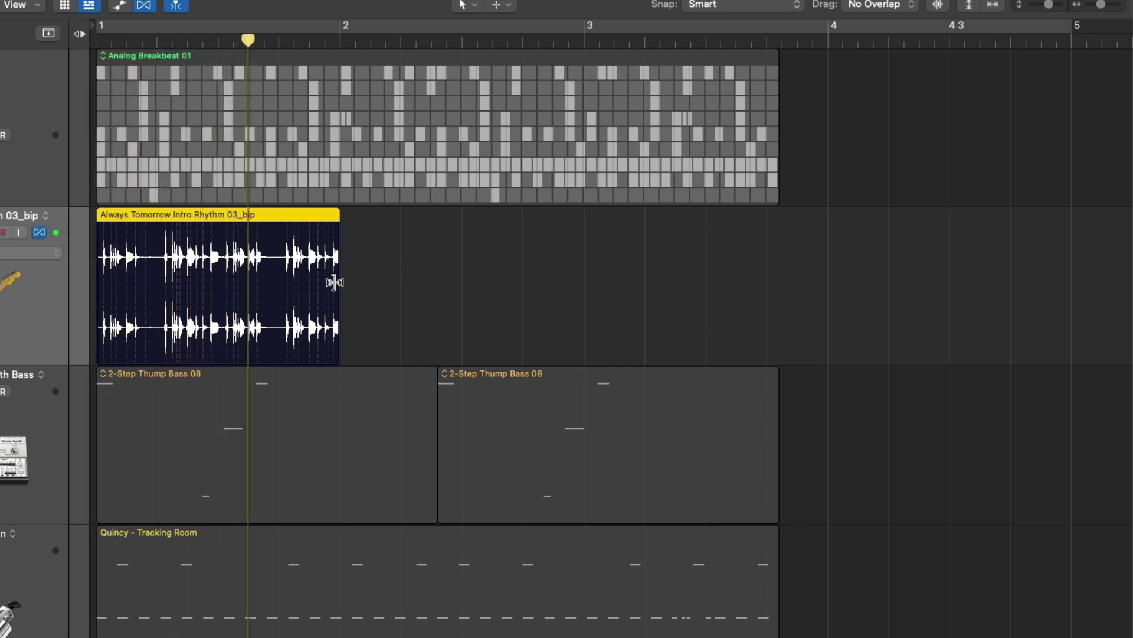
drag(334, 282, 576, 253)
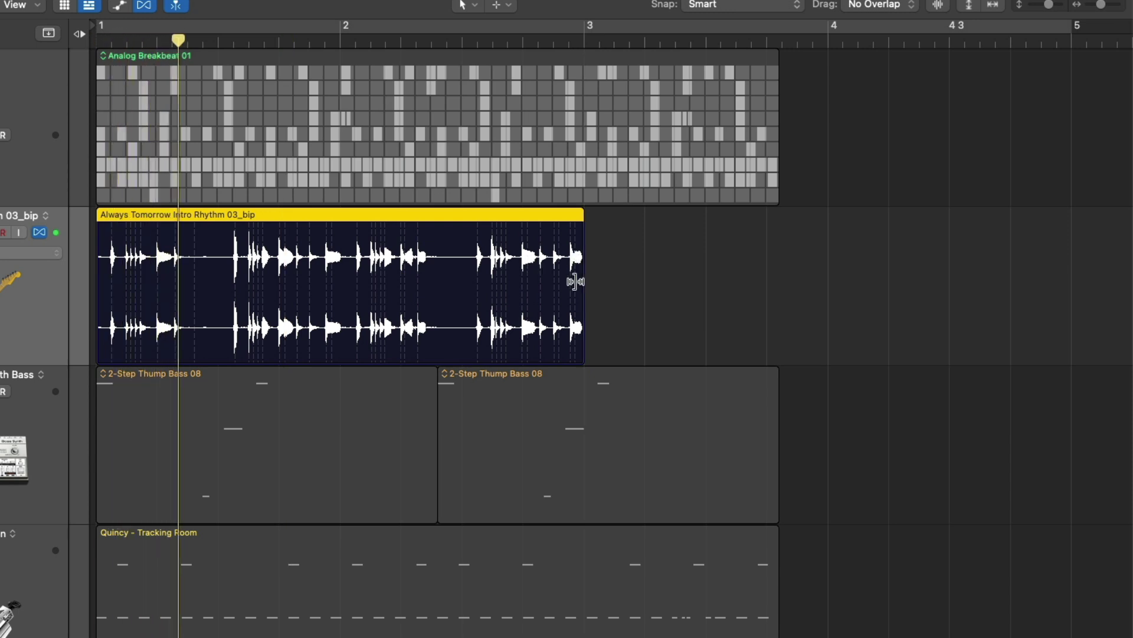
key(super+Left)
key(super+Left)
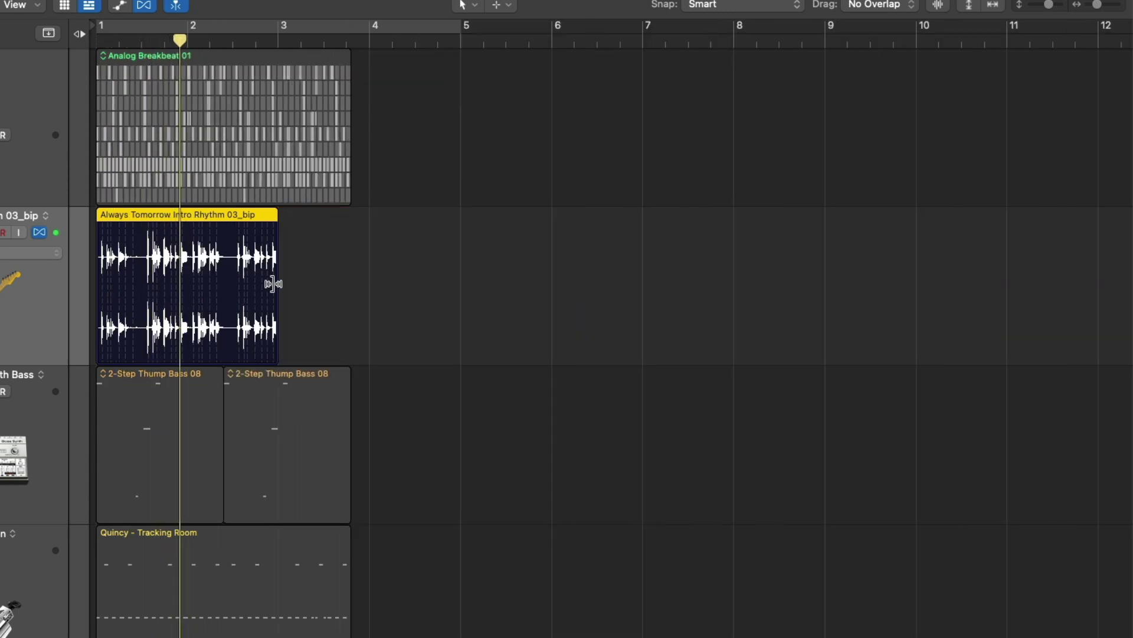
drag(286, 284, 551, 257)
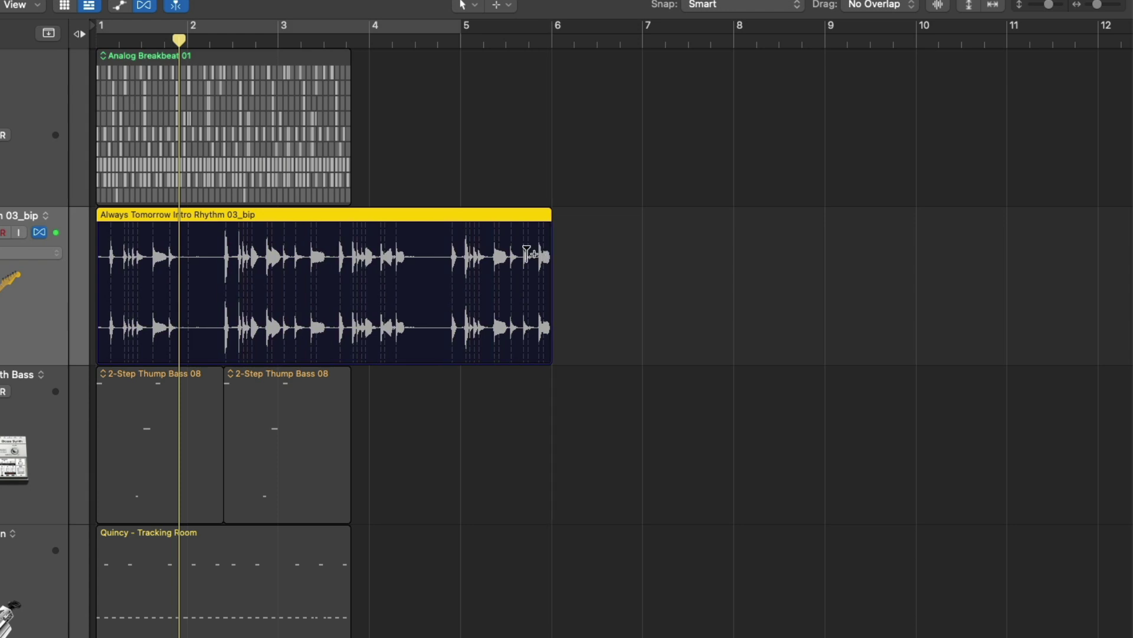
key(Return)
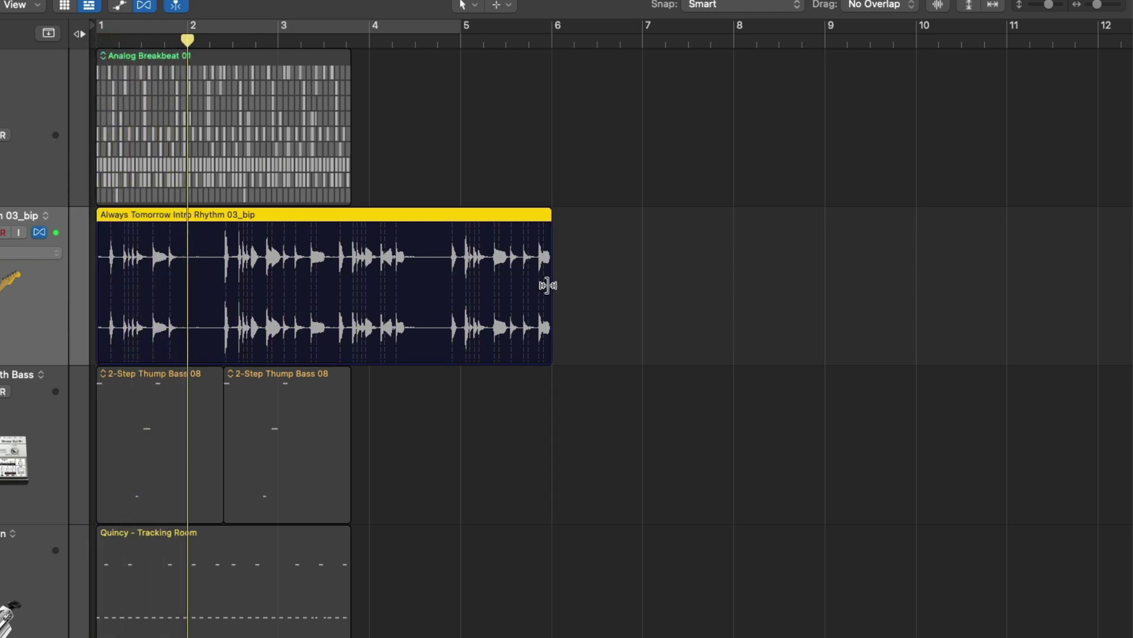
drag(548, 285, 367, 282)
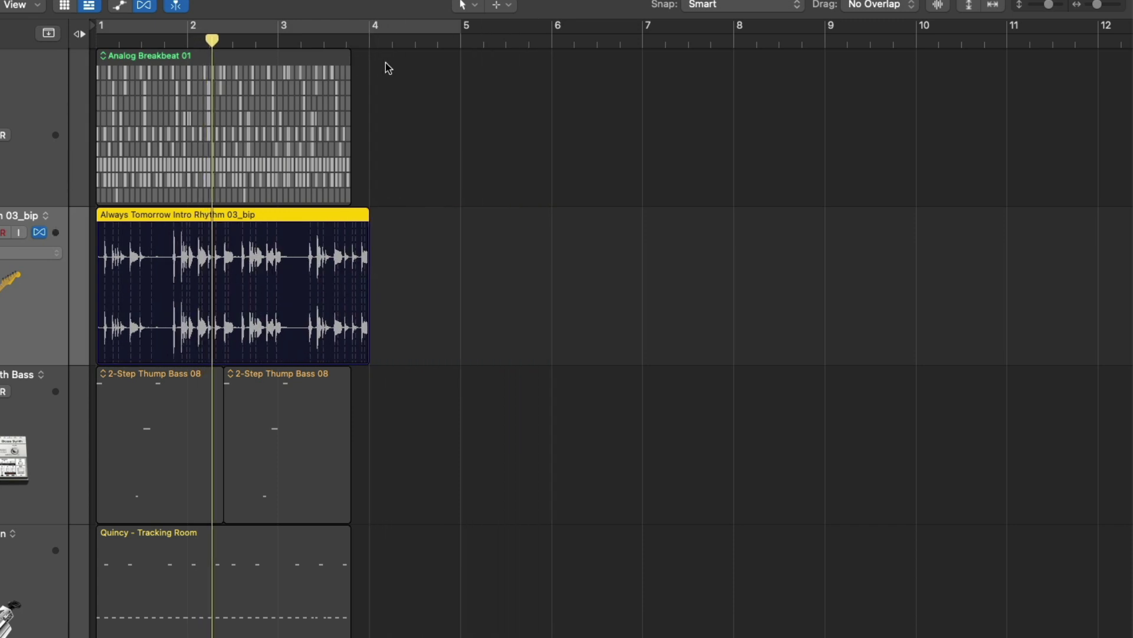
key(z)
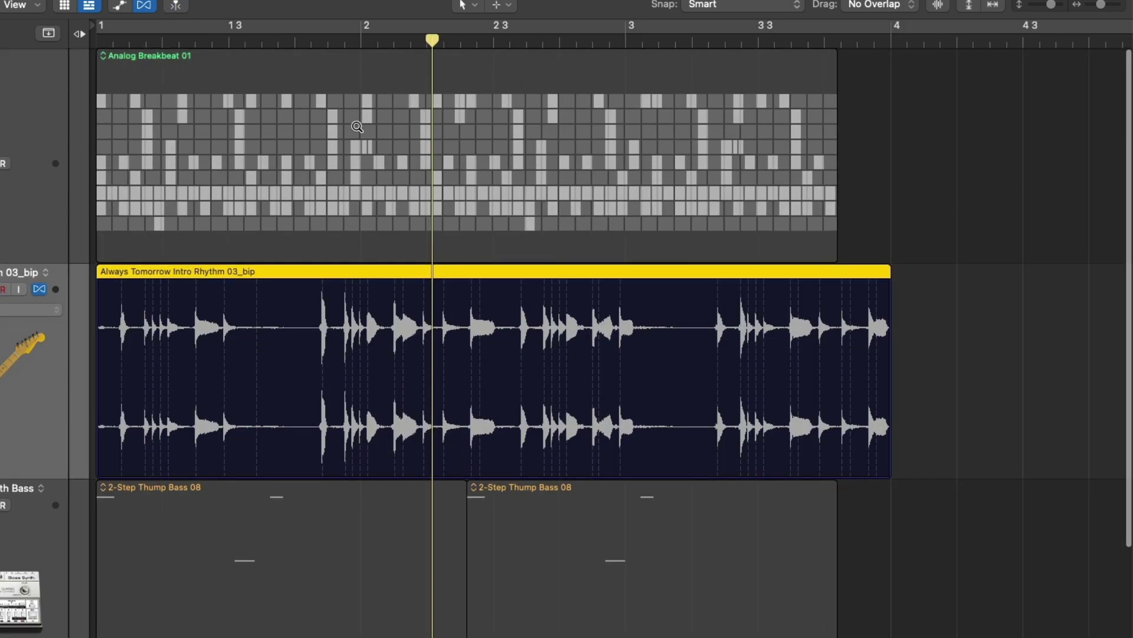
key(z)
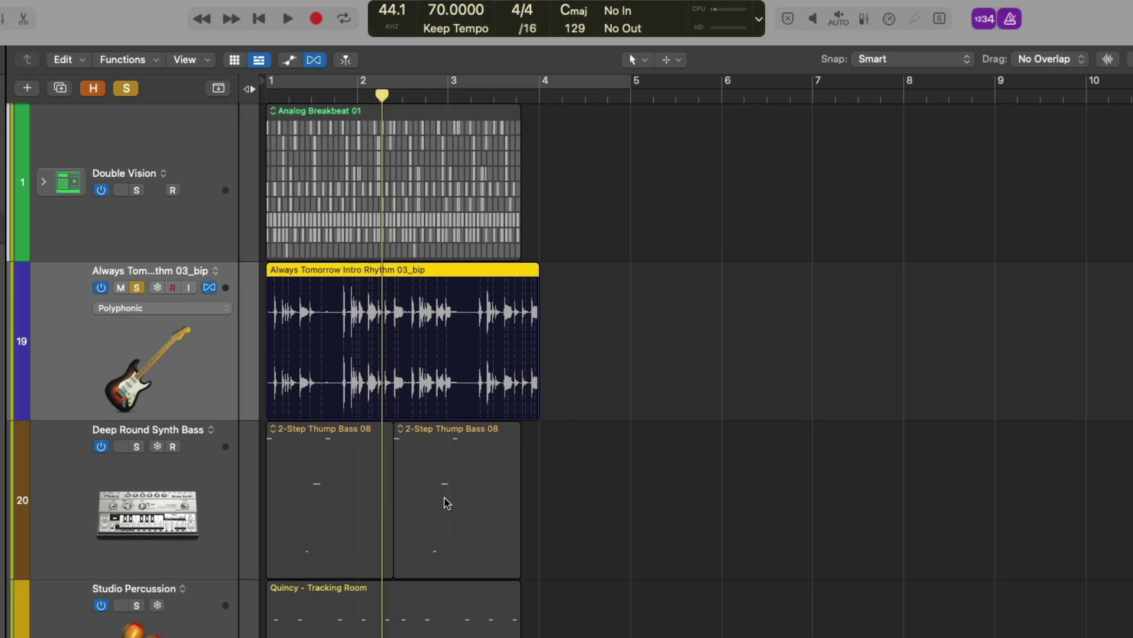
Step: Solo the Deep Round Synth Bass track and join its two 2-Step Thump Bass regions
click(137, 446)
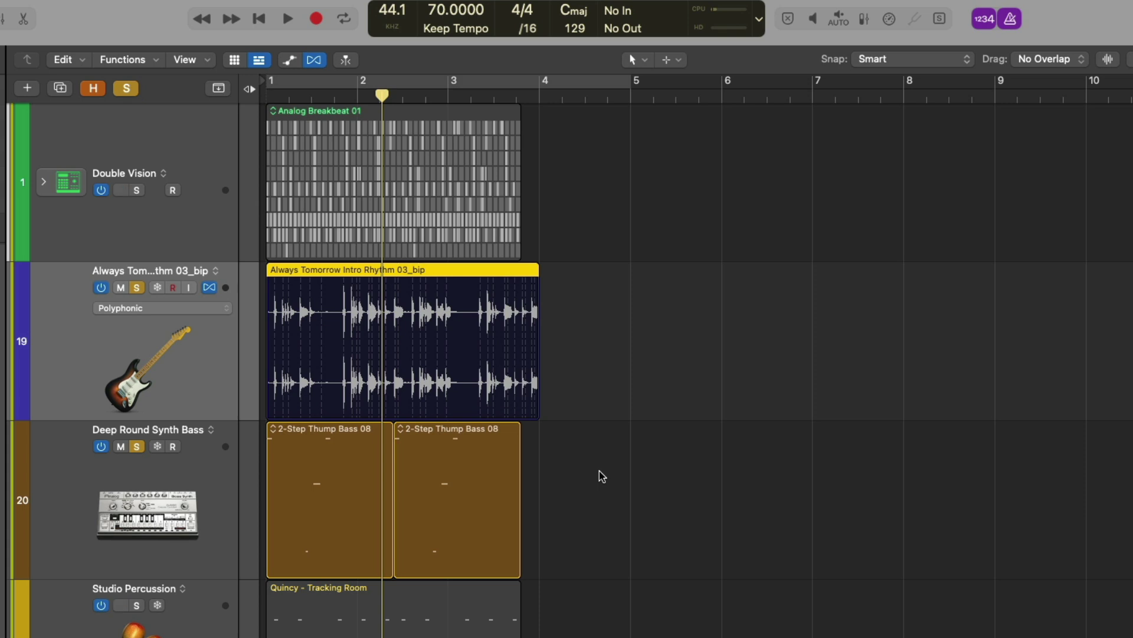
drag(601, 475, 311, 476)
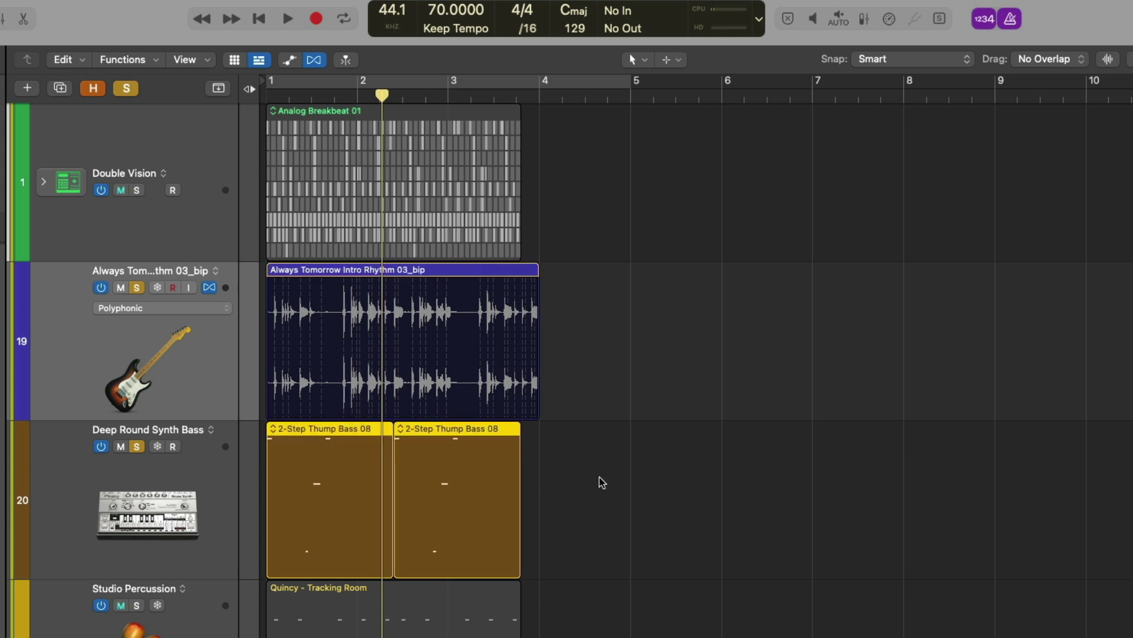
key(super+j)
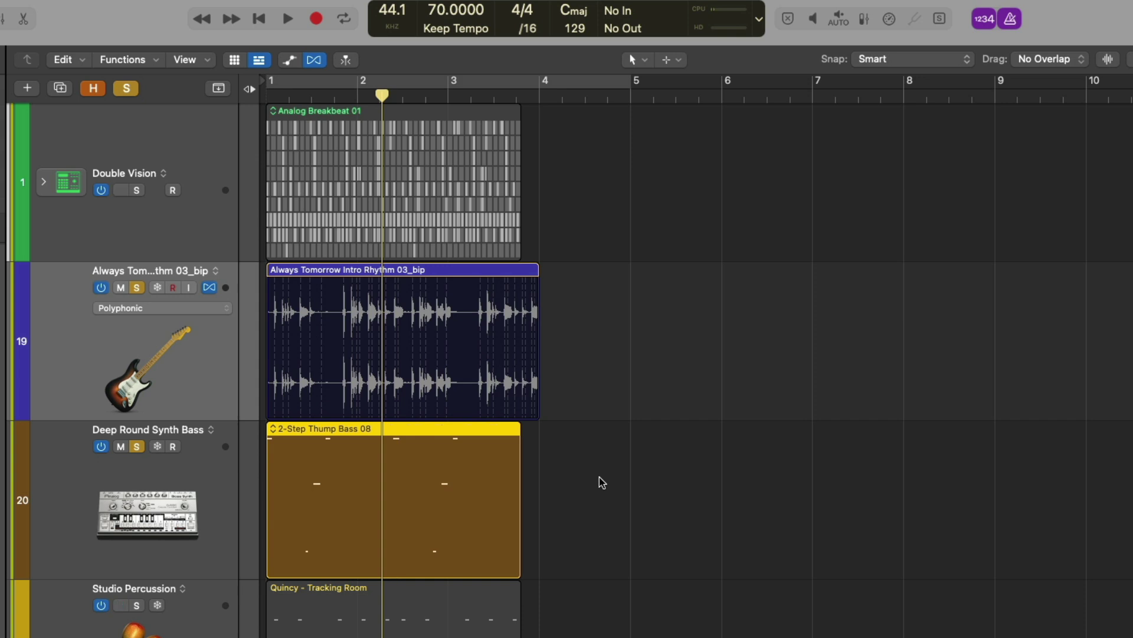
Step: Time-stretch the merged bass region's end toward bar 4
key(z)
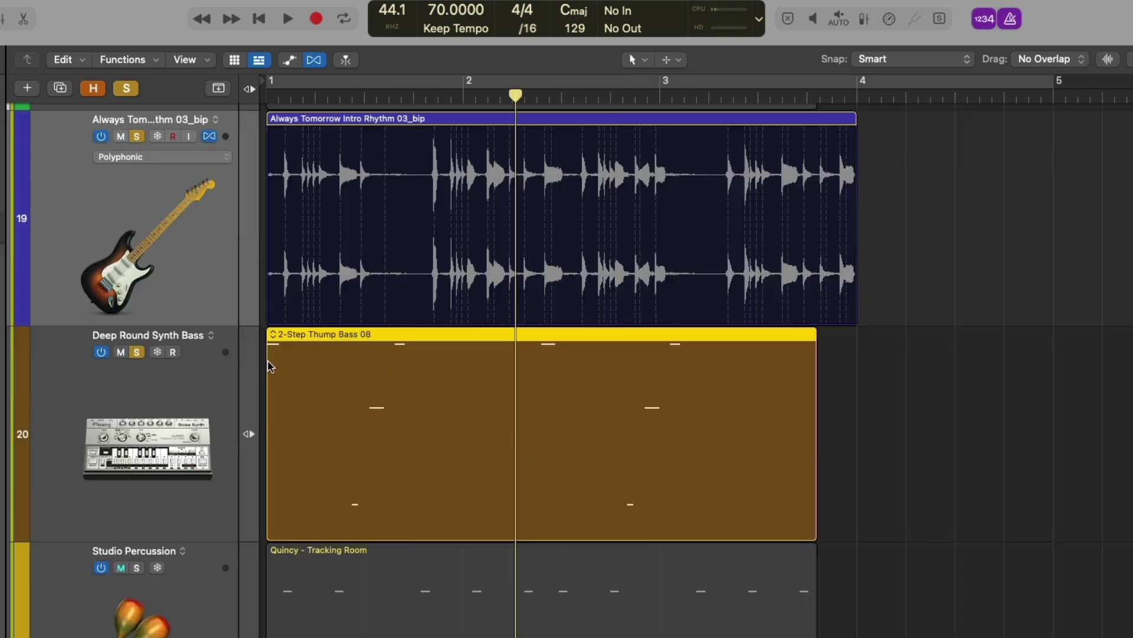
scroll(428, 359, up, 3)
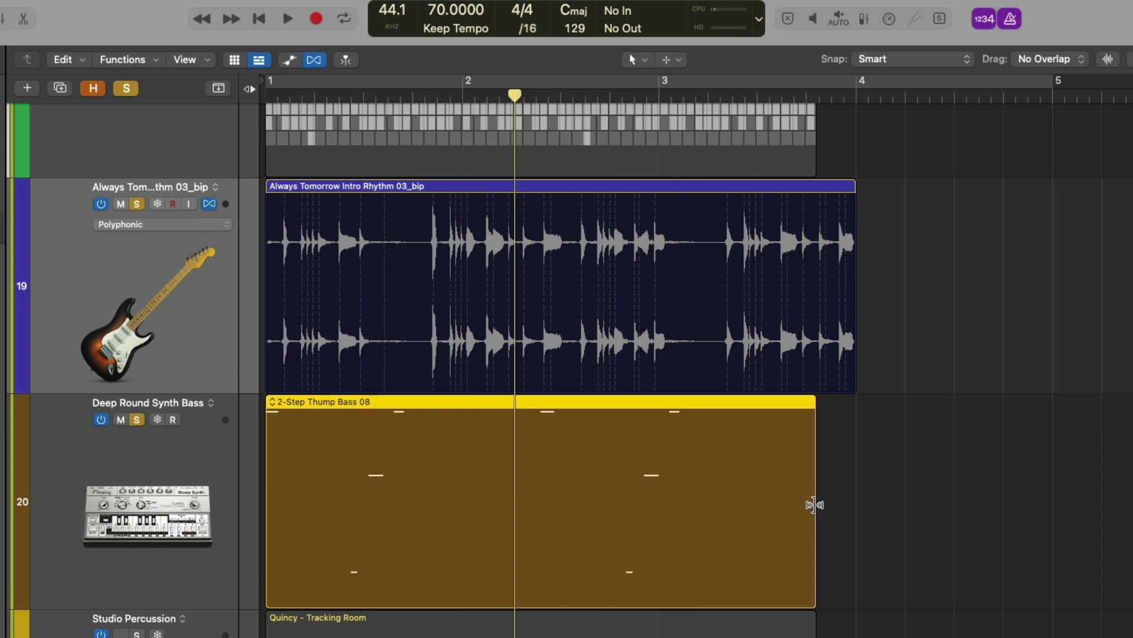
drag(813, 505, 848, 464)
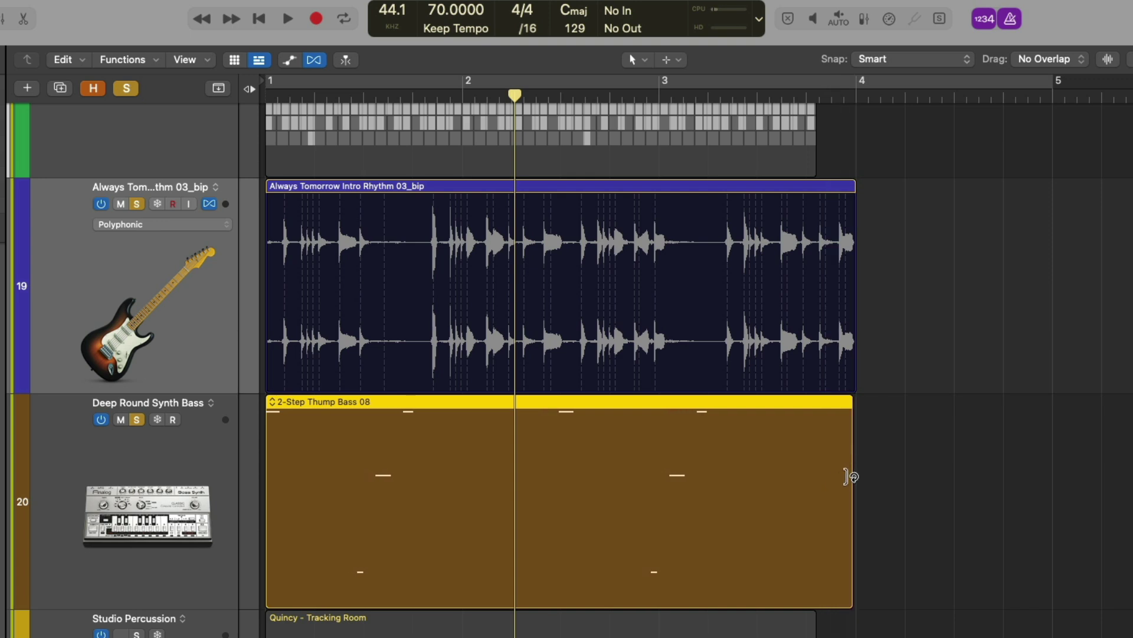
Step: Enable Snap Regions to Absolute Value and stretch the bass region to end exactly at bar 4
click(894, 59)
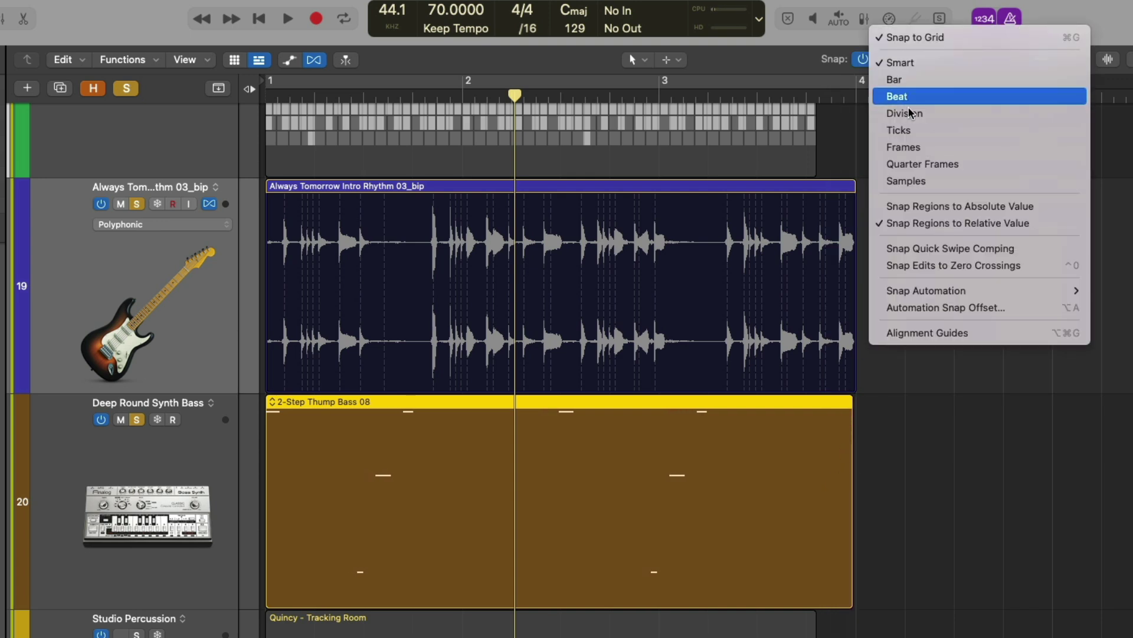
click(919, 206)
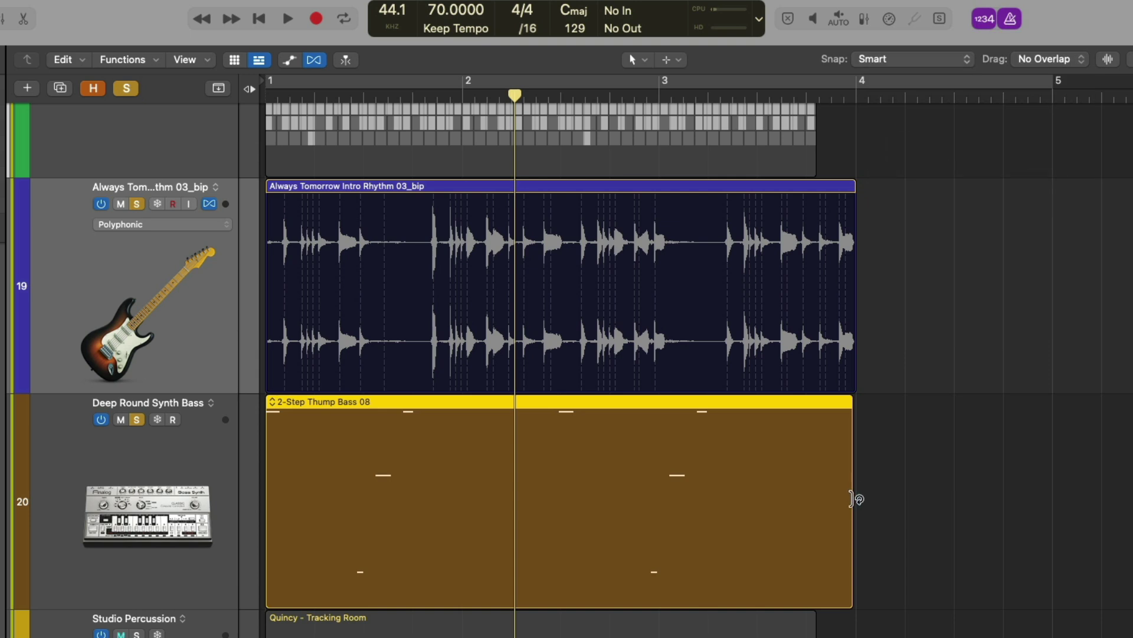
drag(844, 514, 851, 508)
Step: Play back from bar 1 to check that the guitar and bass regions end together
key(Return)
key(space)
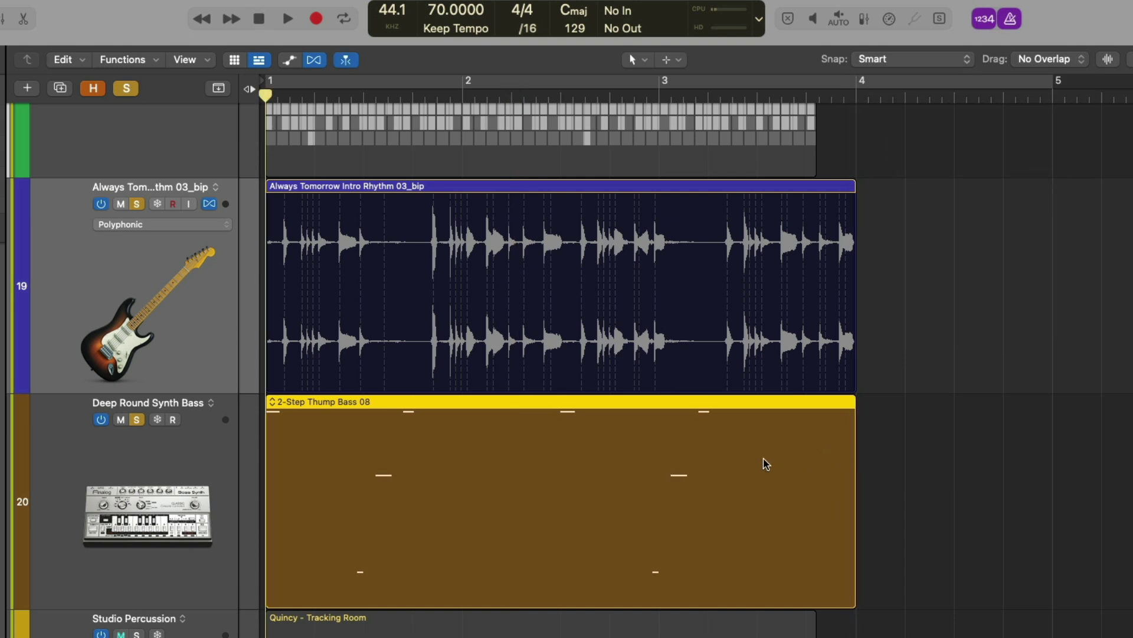
drag(832, 346, 921, 576)
scroll(652, 410, up, 5)
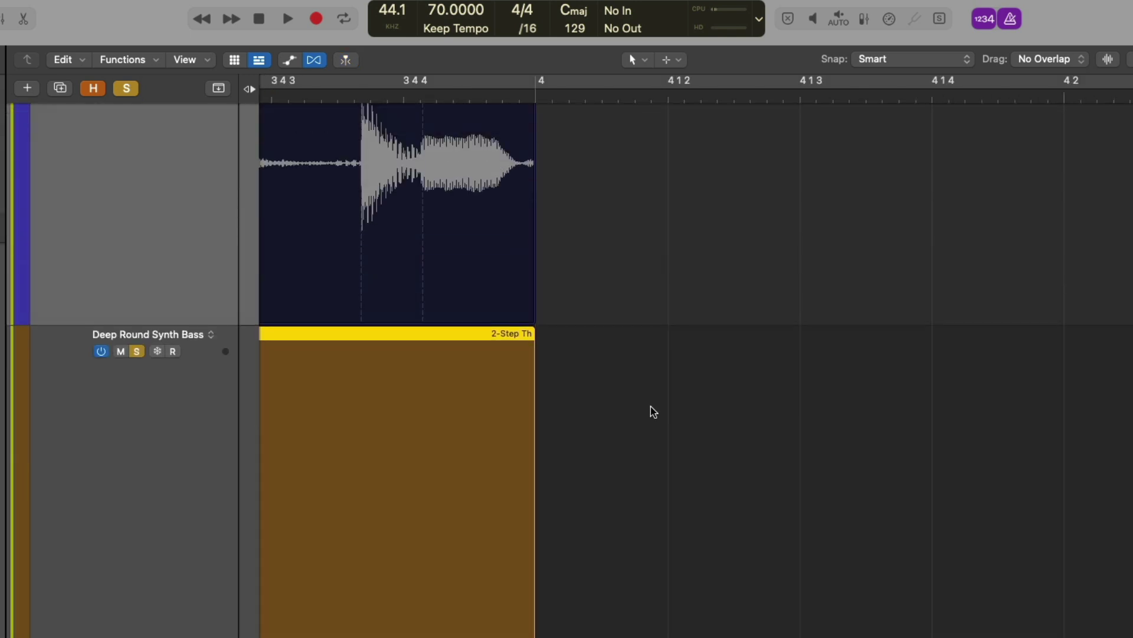
click(652, 409)
key(space)
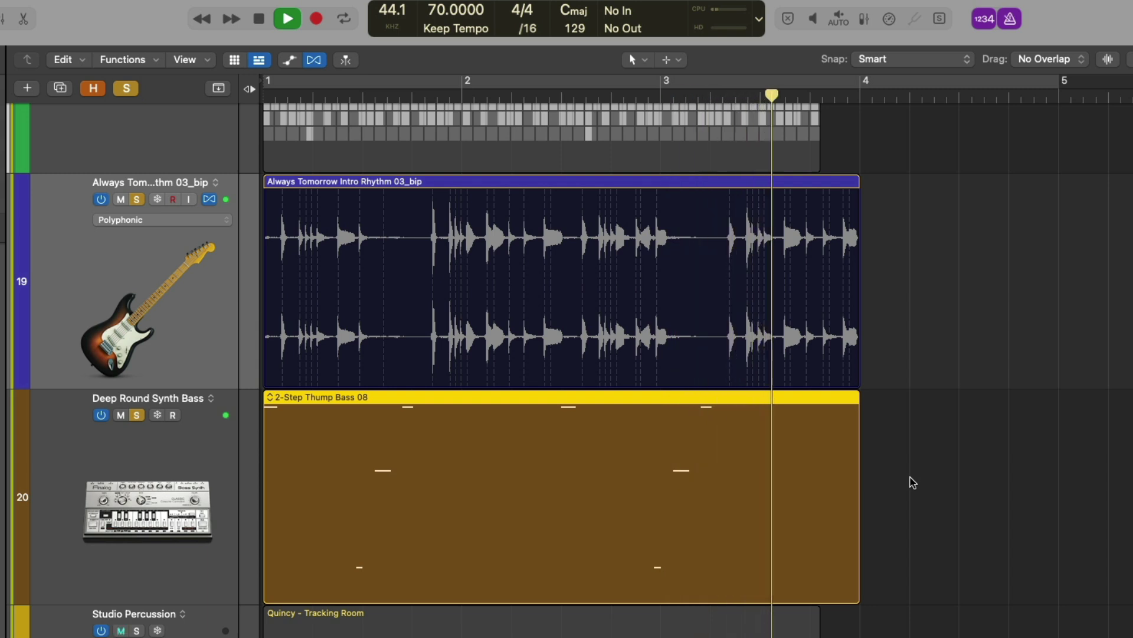
key(space)
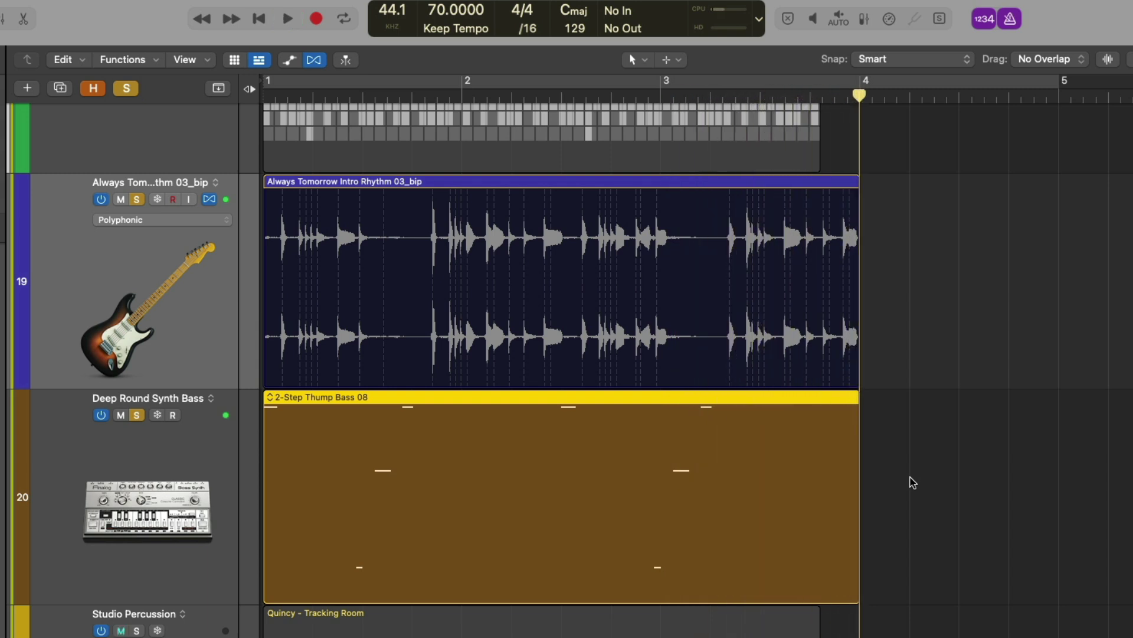
key(Return)
scroll(913, 483, up, 5)
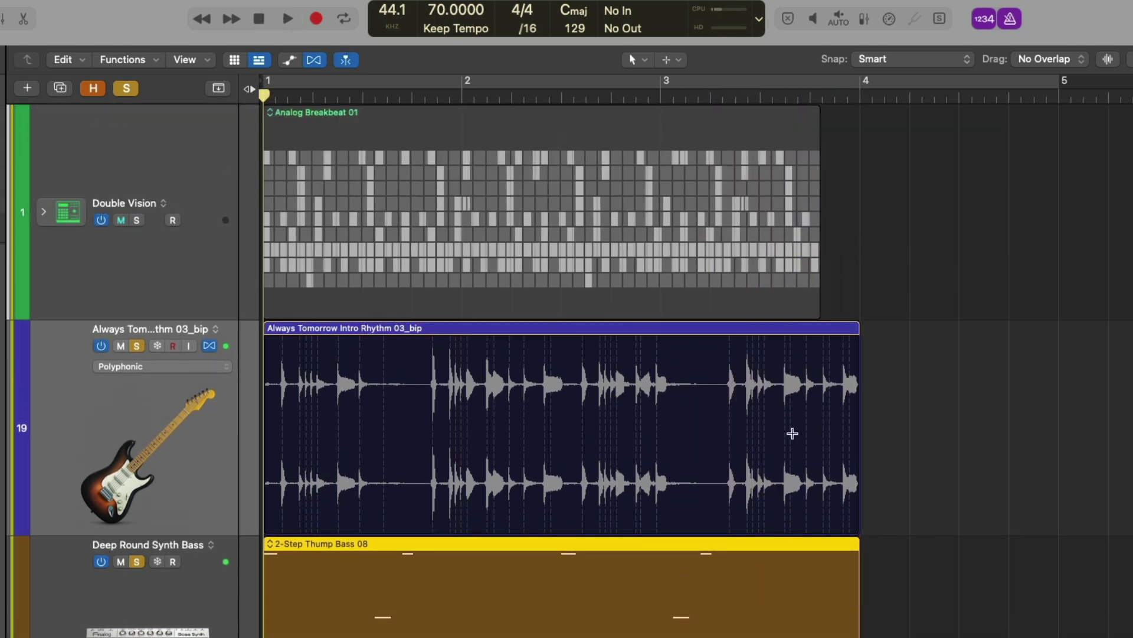
click(137, 219)
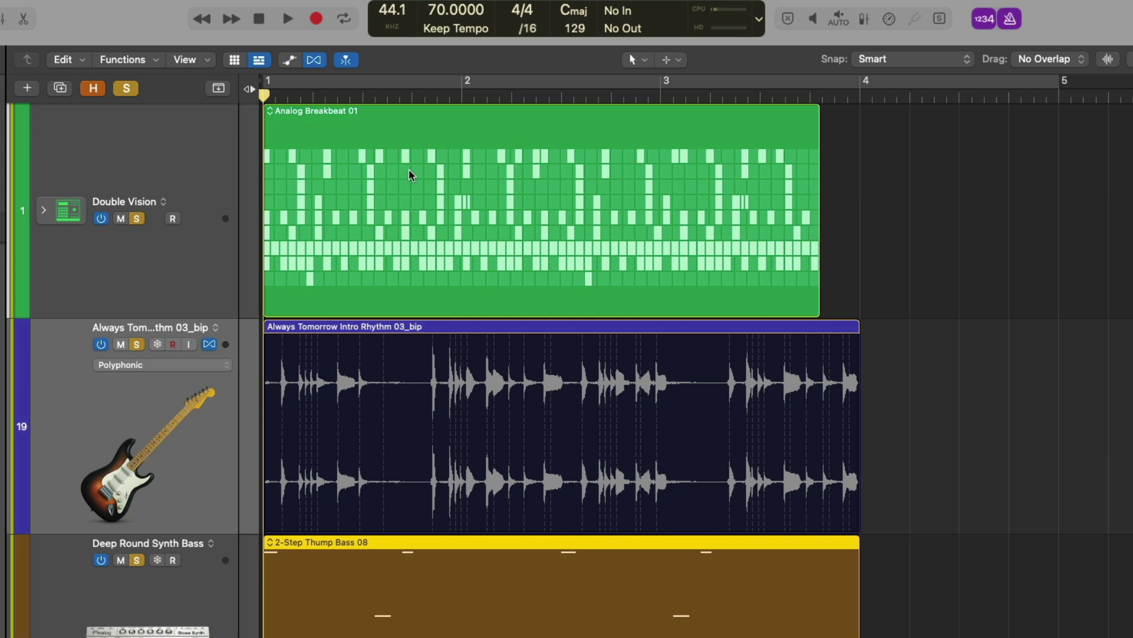
drag(814, 302, 549, 246)
key(super+z)
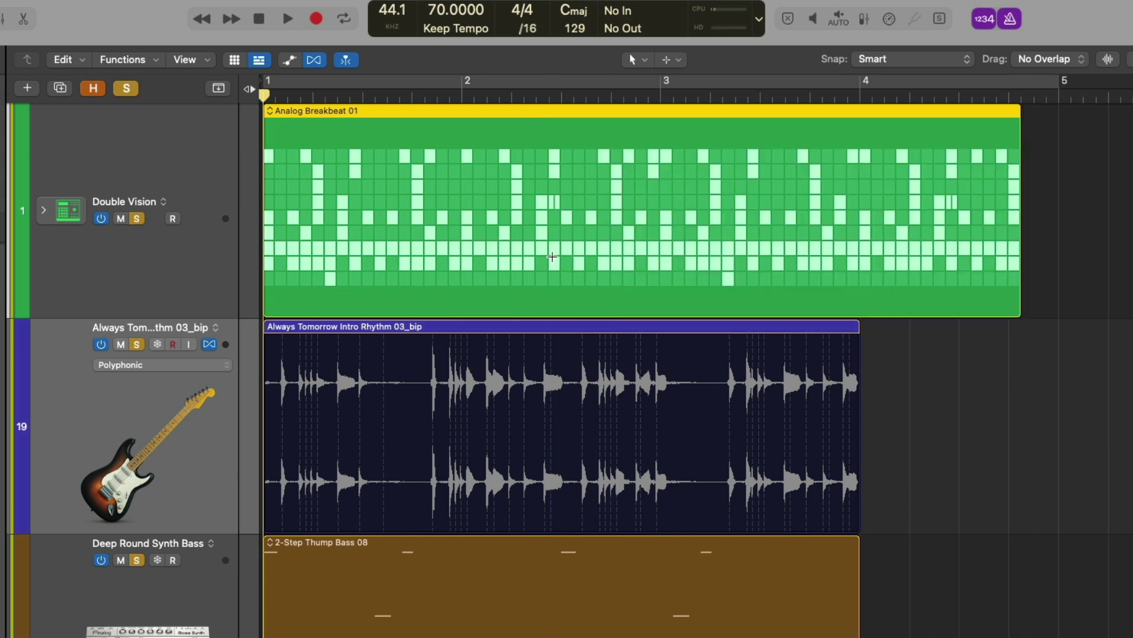
key(super+z)
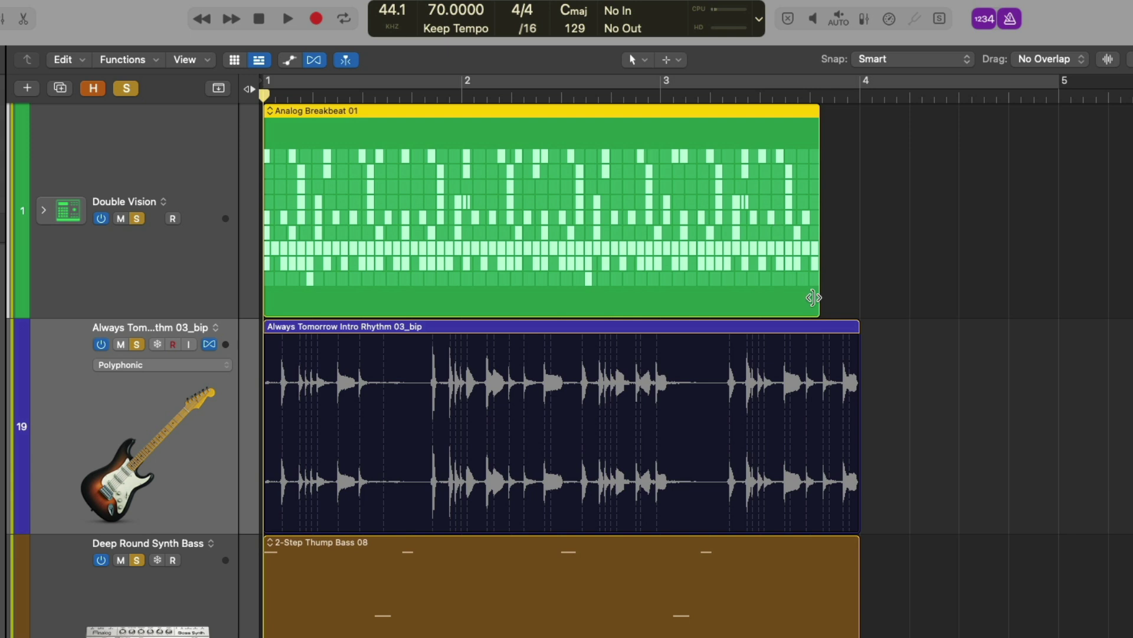
drag(813, 298, 654, 284)
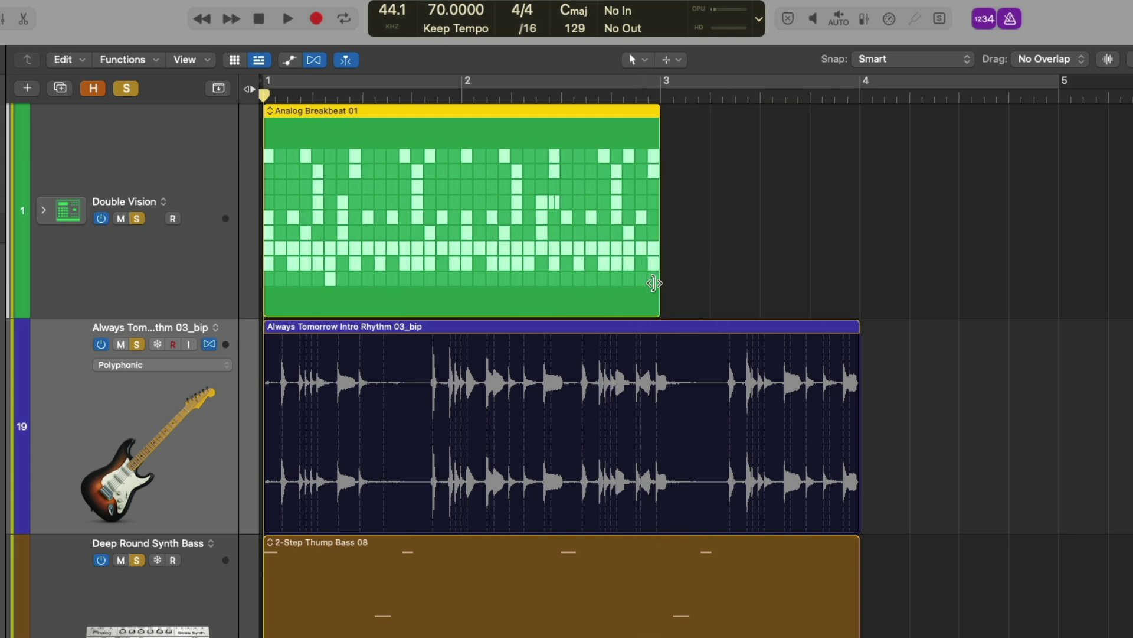
key(space)
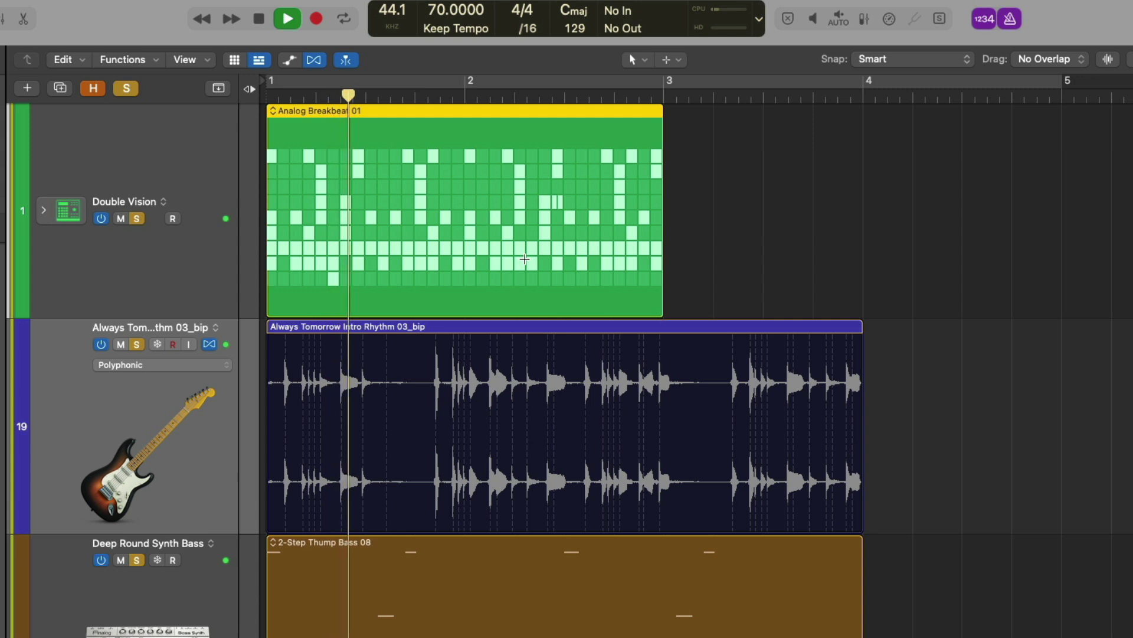
key(space)
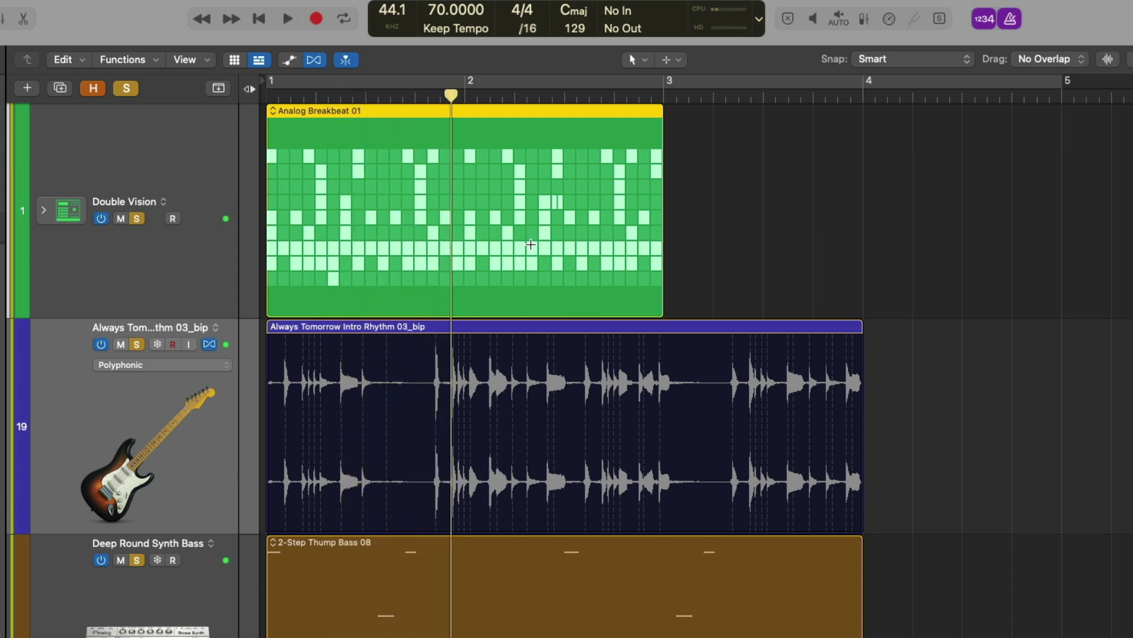
key(super+z)
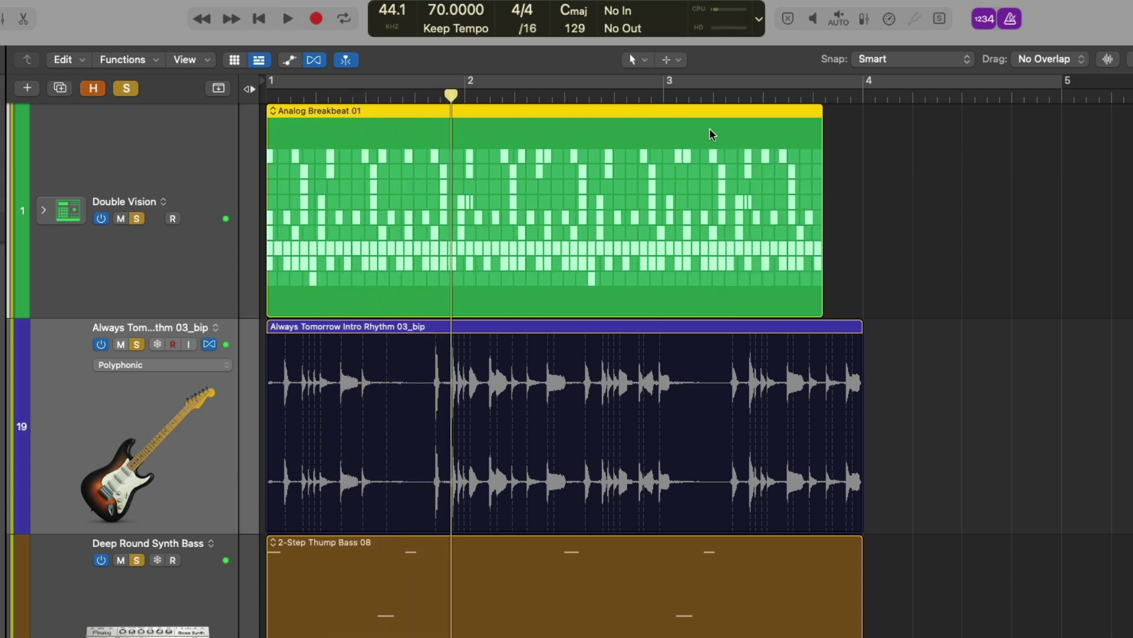
Step: Convert the Analog Breakbeat 01 pattern region to a MIDI region
right_click(657, 158)
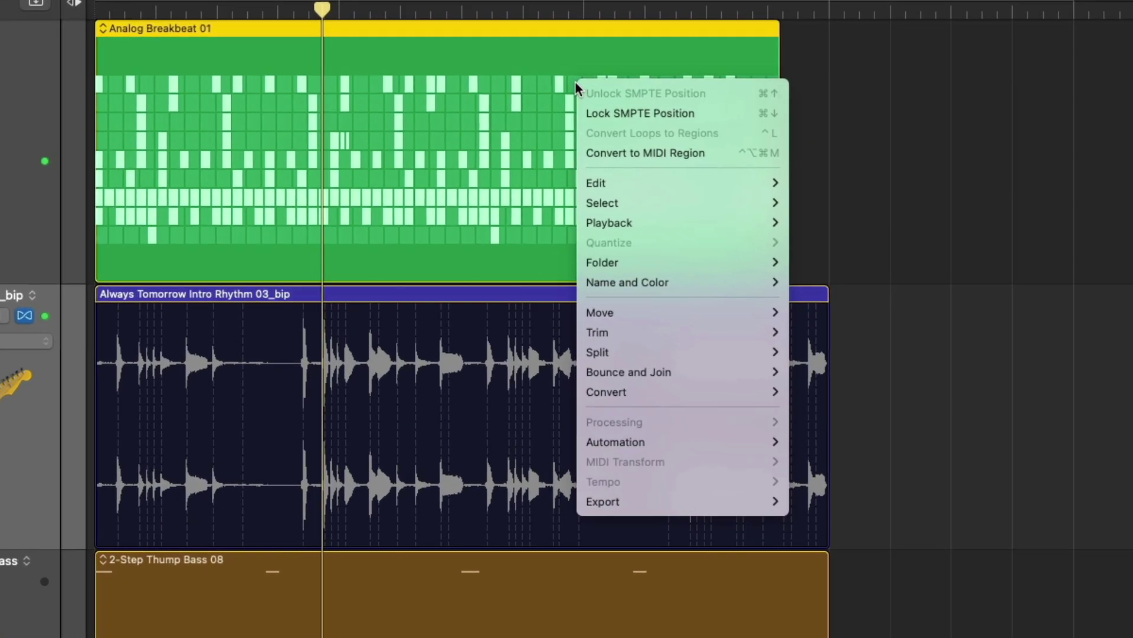
mouse_move(790, 408)
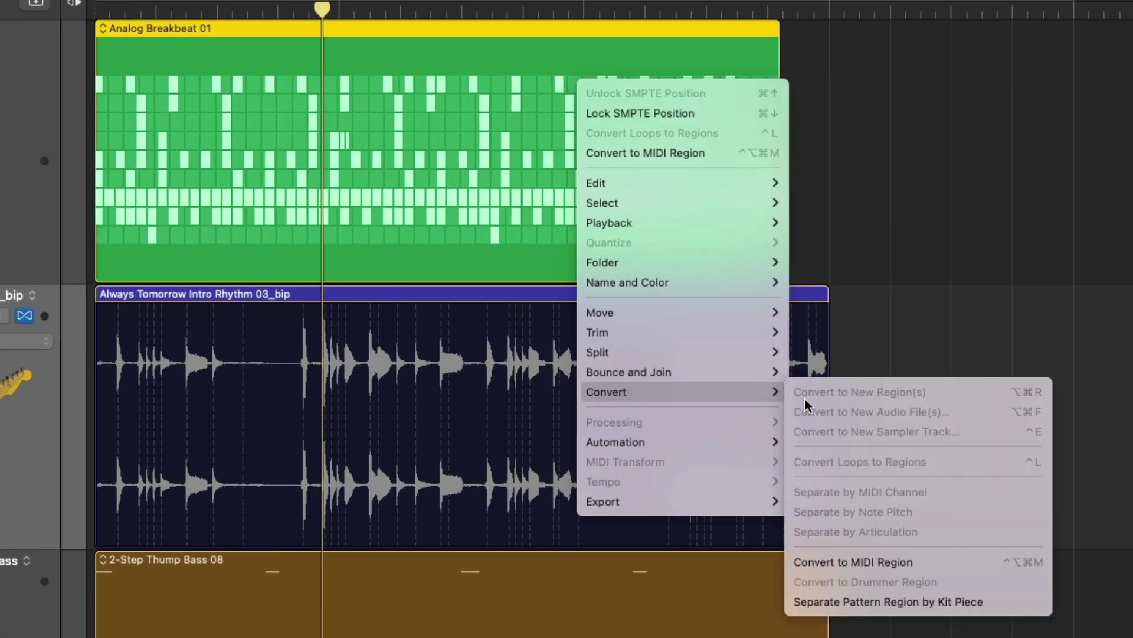
click(842, 562)
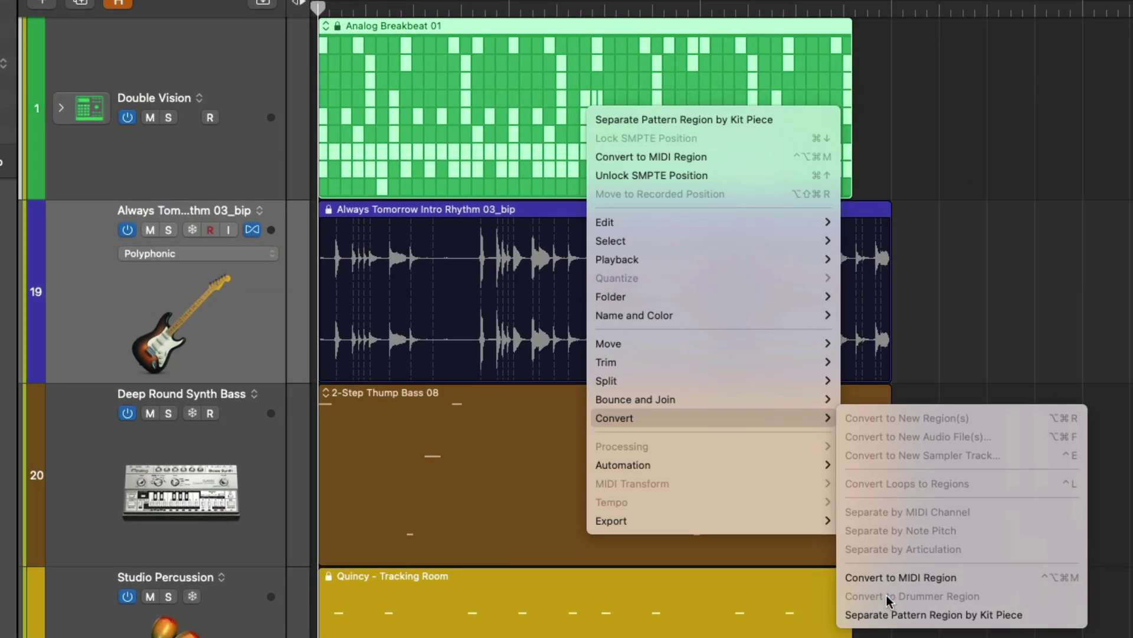
Step: Separate the pattern region by kit piece, then convert the Kick 1 region to MIDI
click(893, 615)
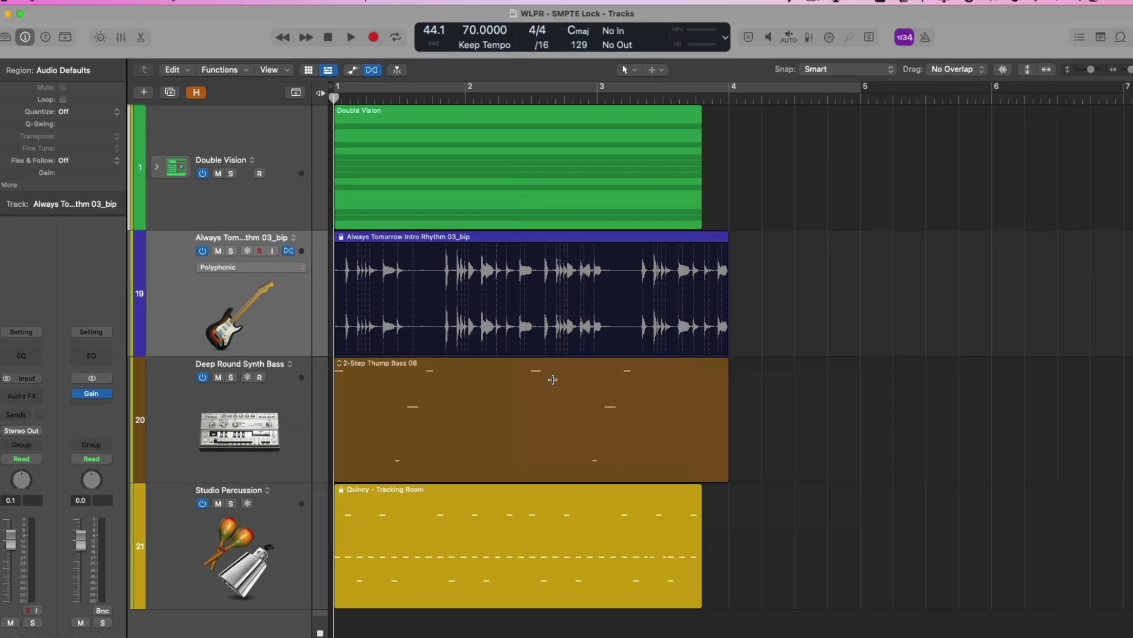
click(61, 108)
key(z)
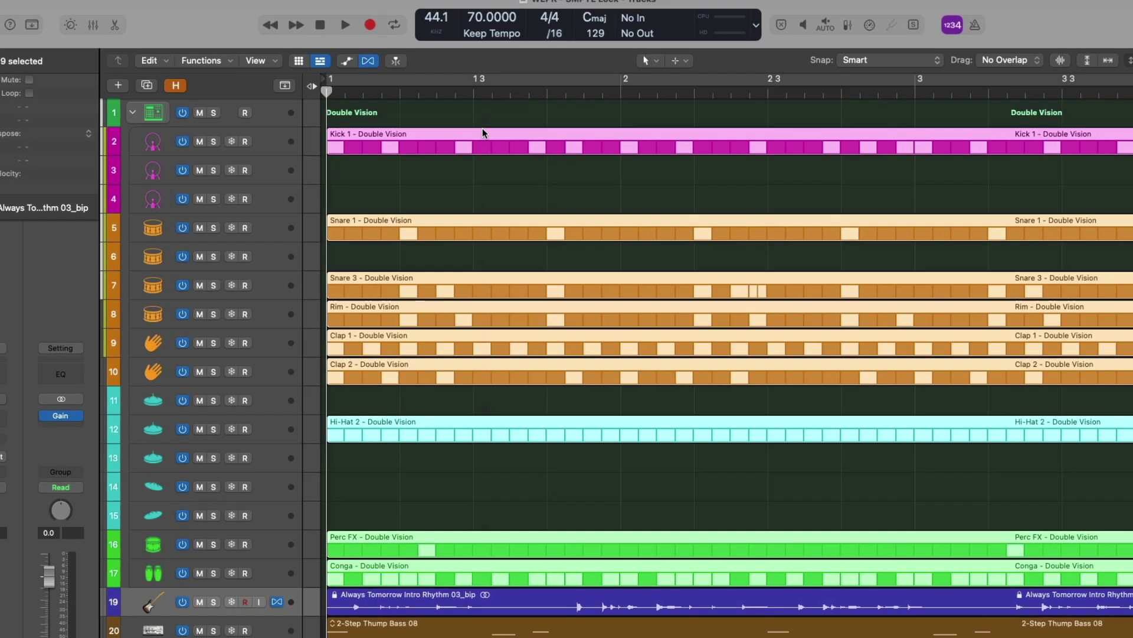
right_click(466, 121)
mouse_move(615, 413)
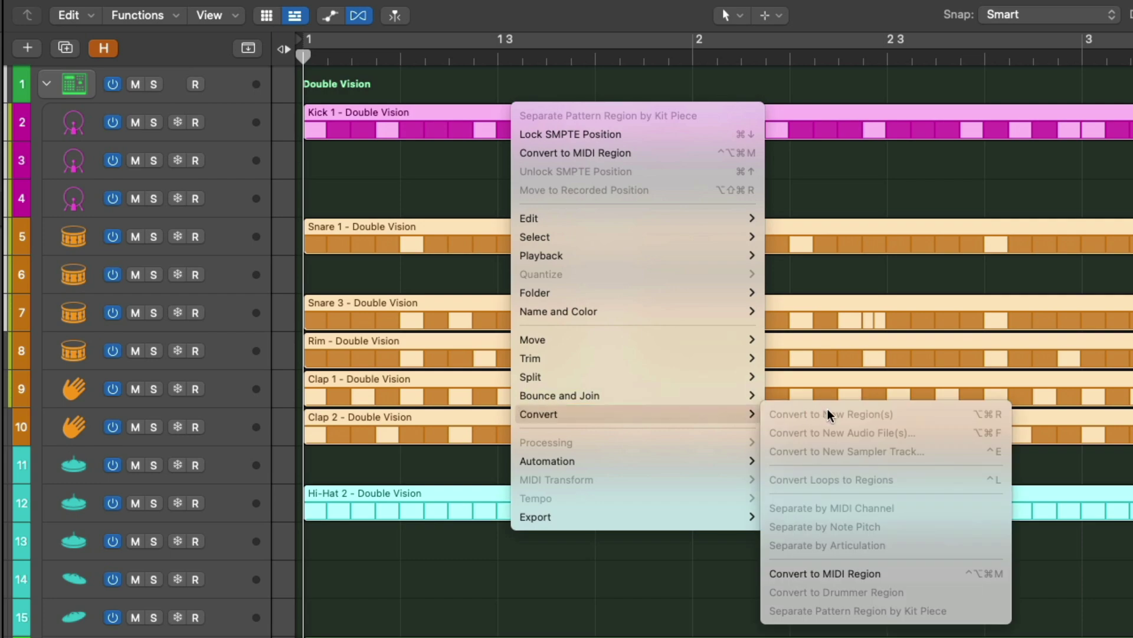
click(843, 573)
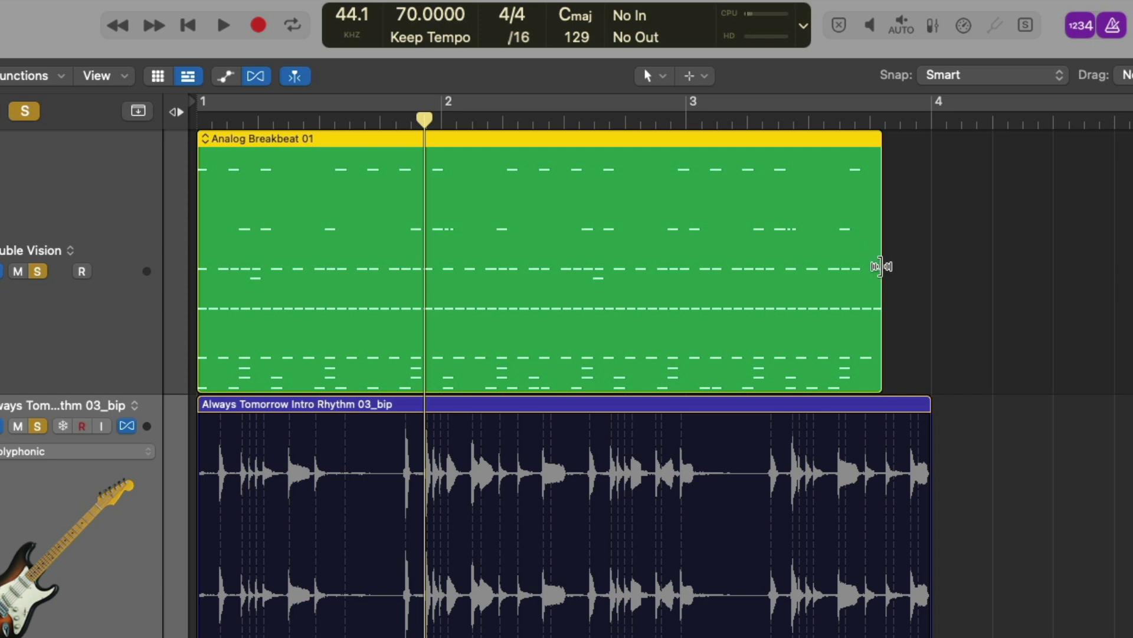
Step: Stretch the Analog Breakbeat 01 region to bar 4, then convert it back to a pattern region
drag(880, 266, 933, 261)
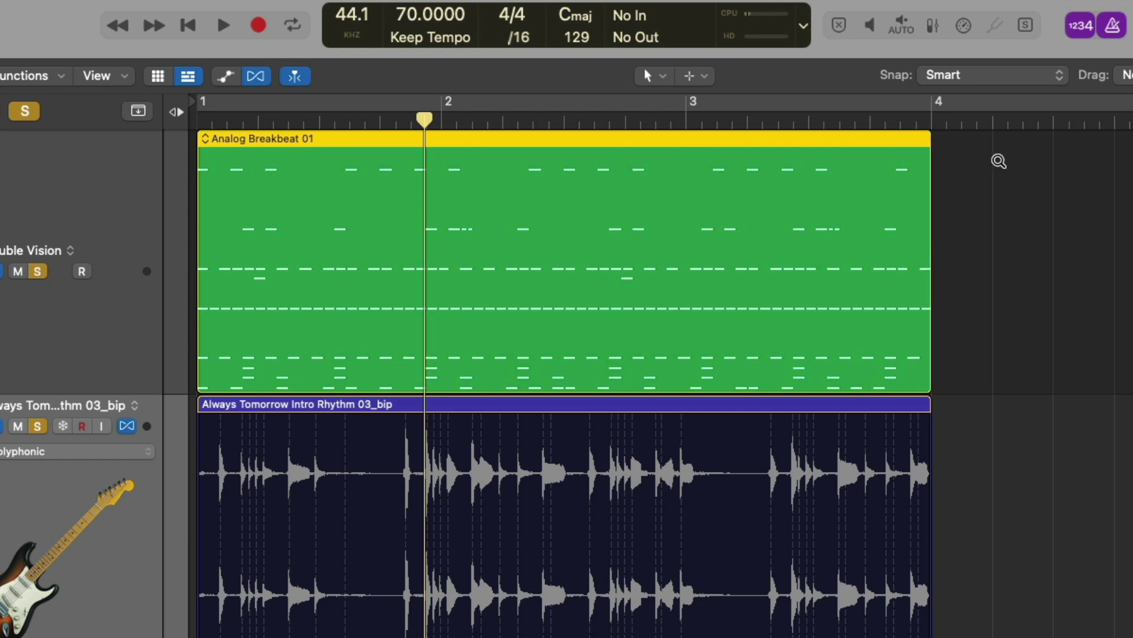
key(space)
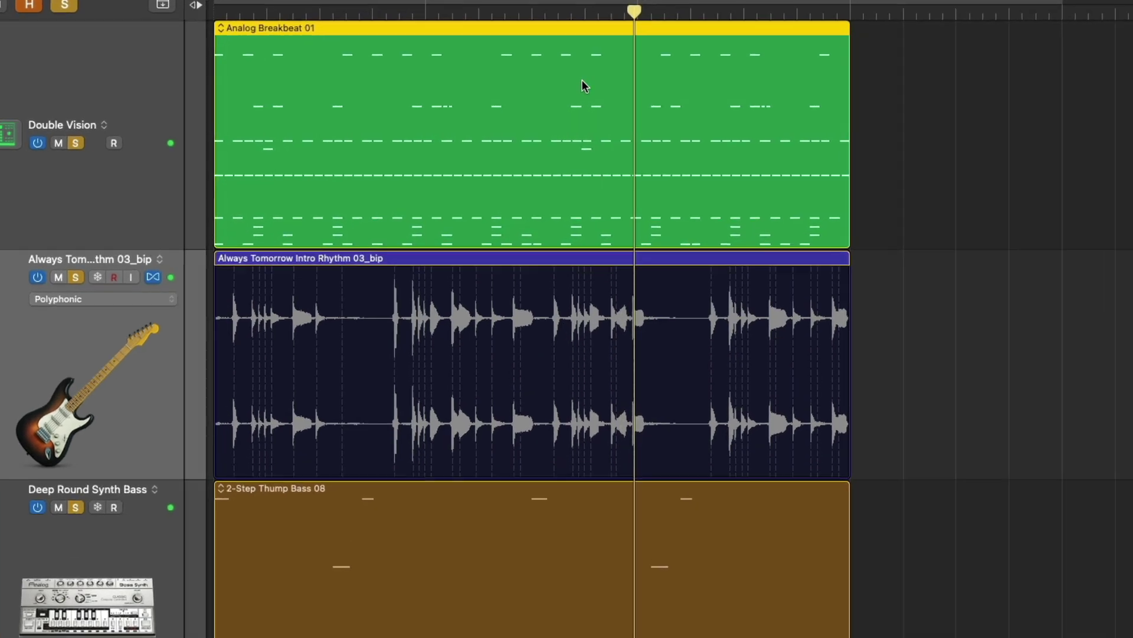
right_click(608, 84)
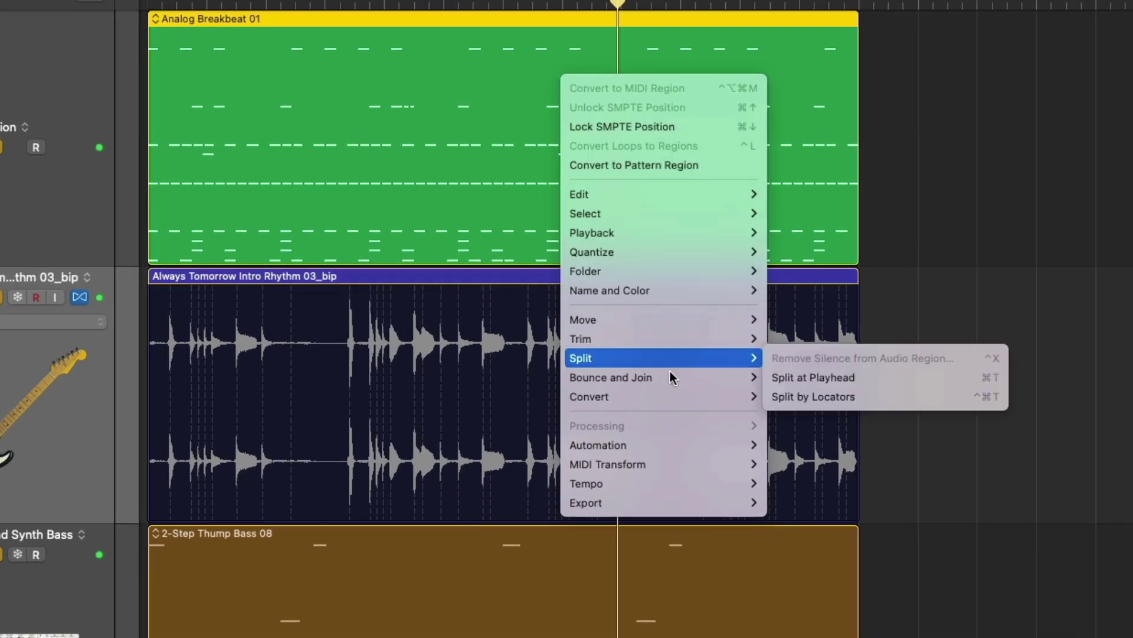
mouse_move(757, 402)
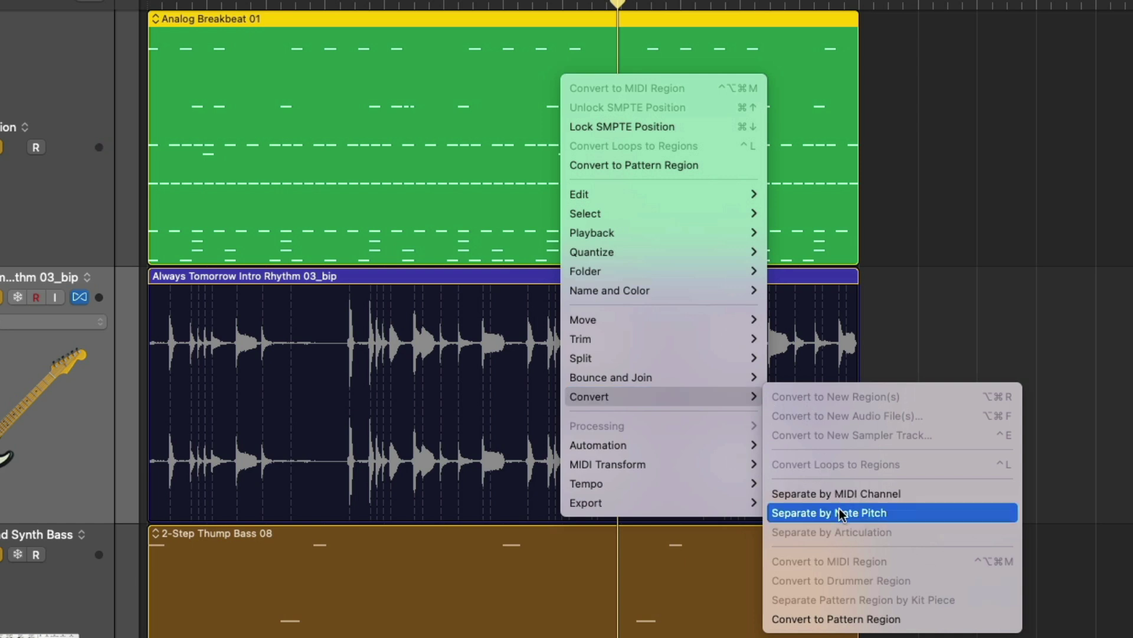
click(830, 619)
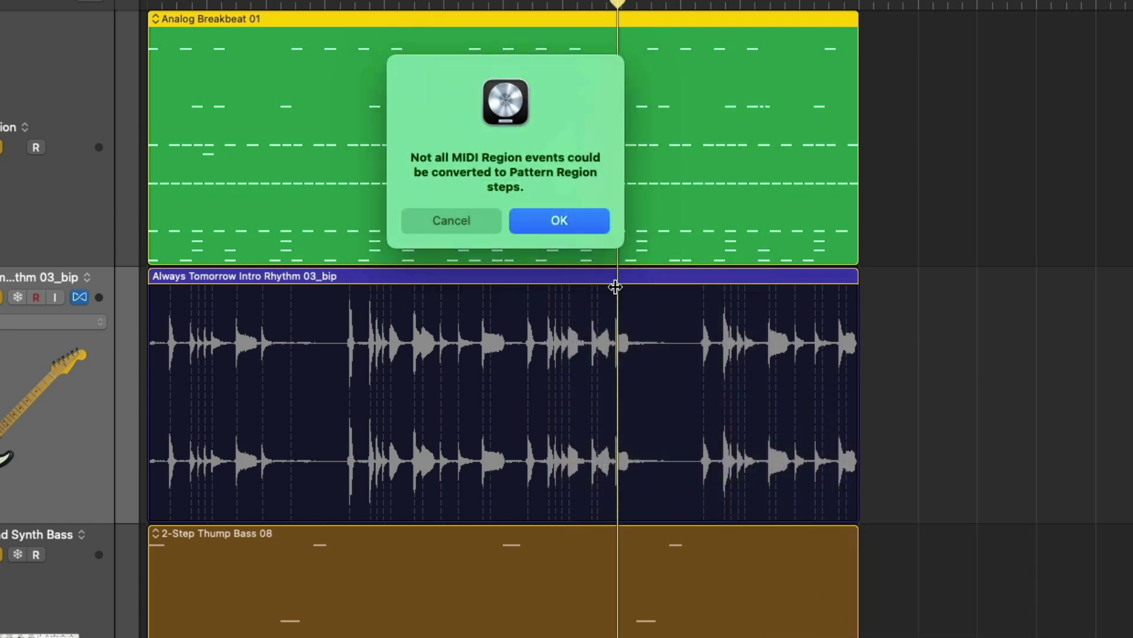
click(550, 217)
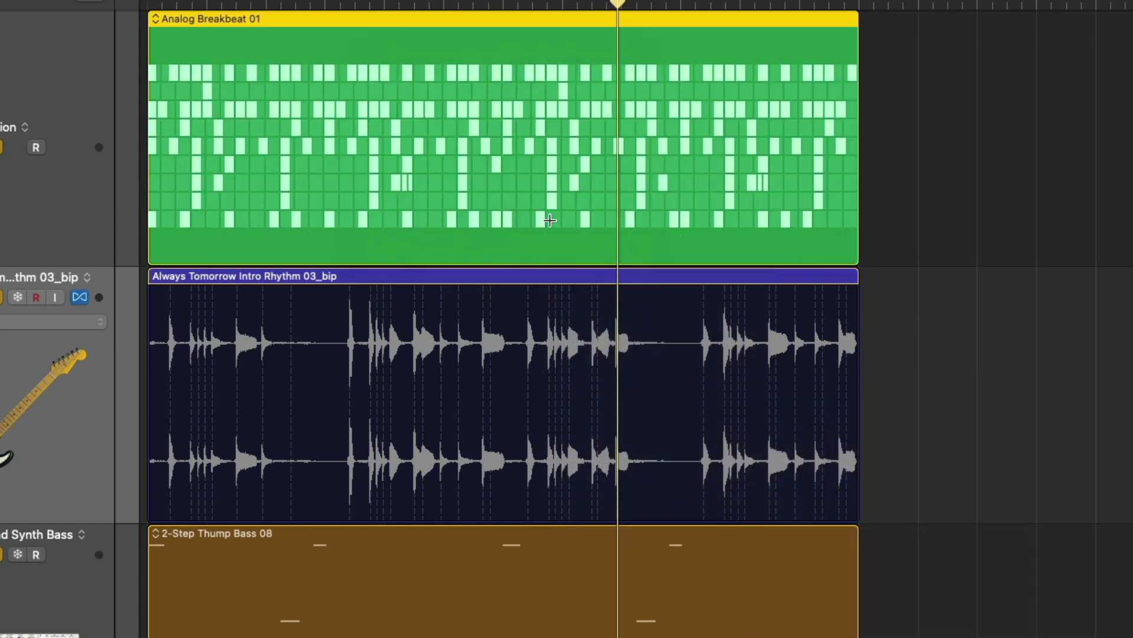
key(space)
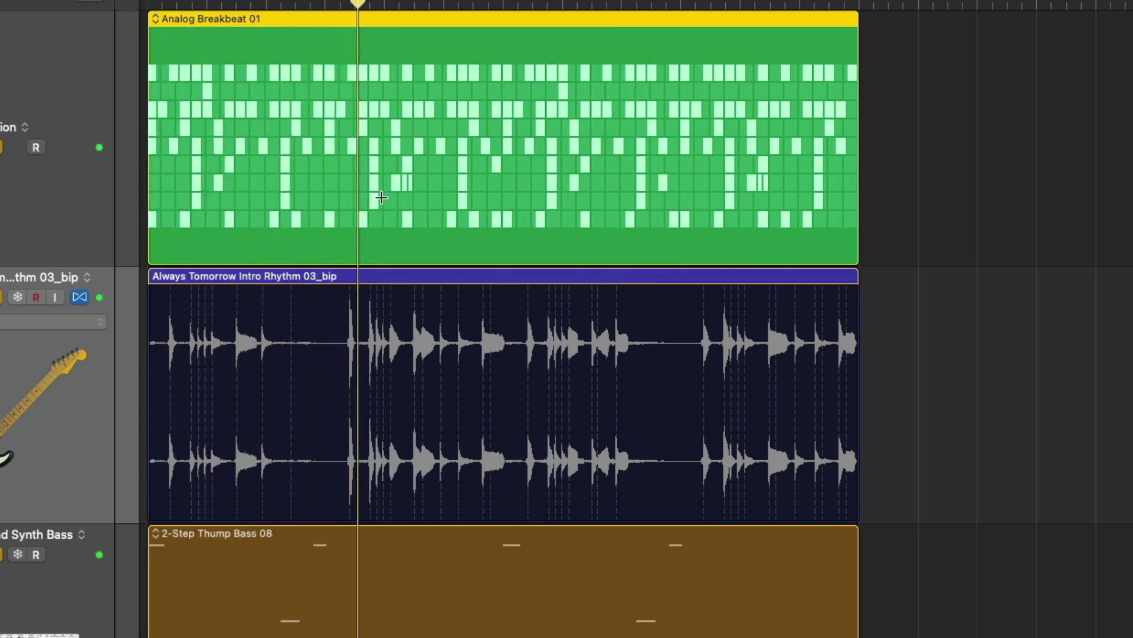
scroll(382, 197, down, 2)
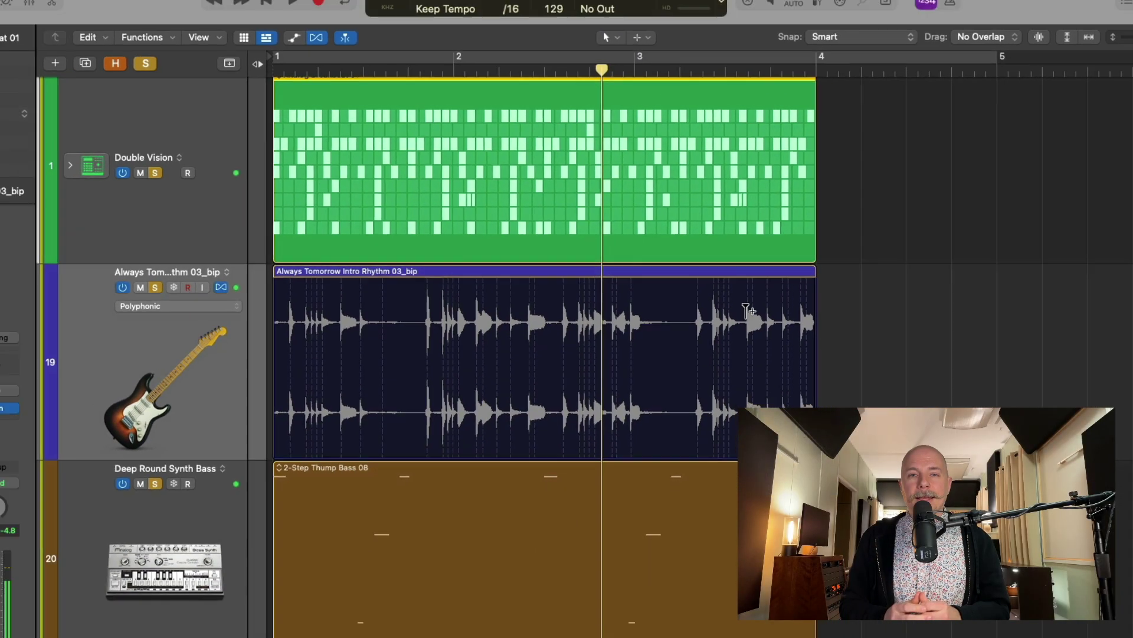
Step: Clear all soloing and extend the Quincy - Tracking Room drummer region to end at bar 4
key(z)
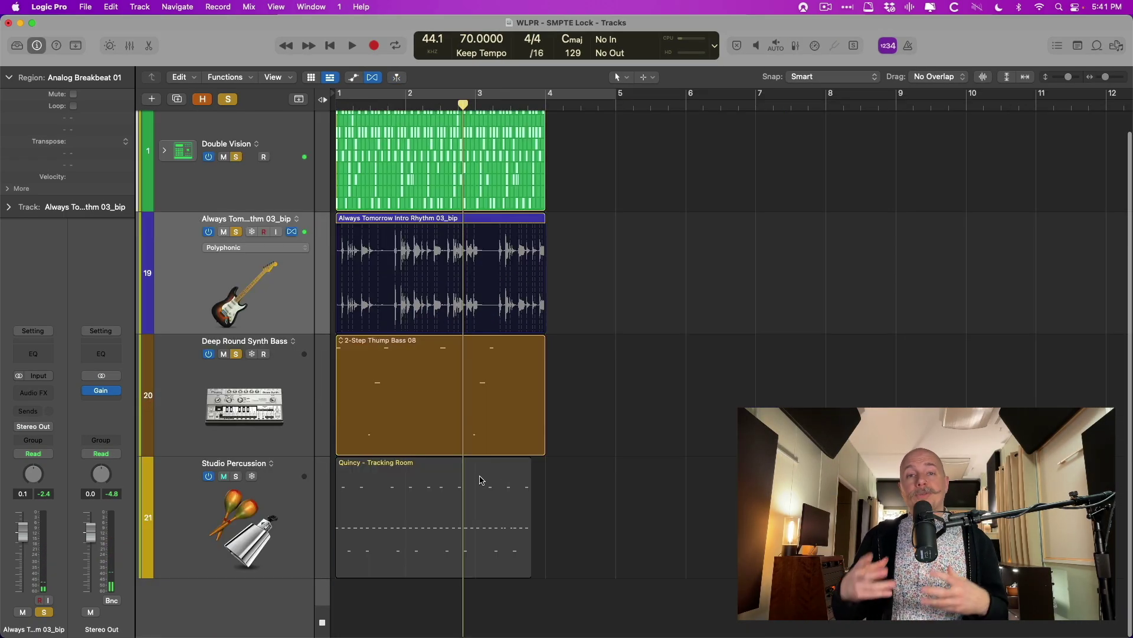
alt+click(236, 476)
click(487, 459)
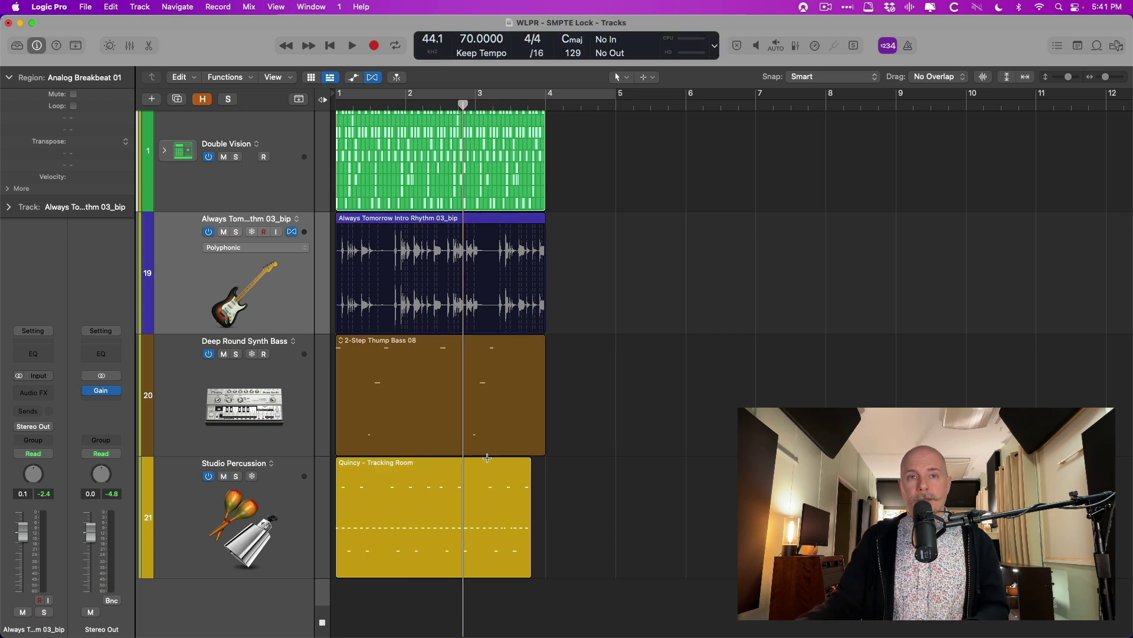
drag(516, 380, 673, 629)
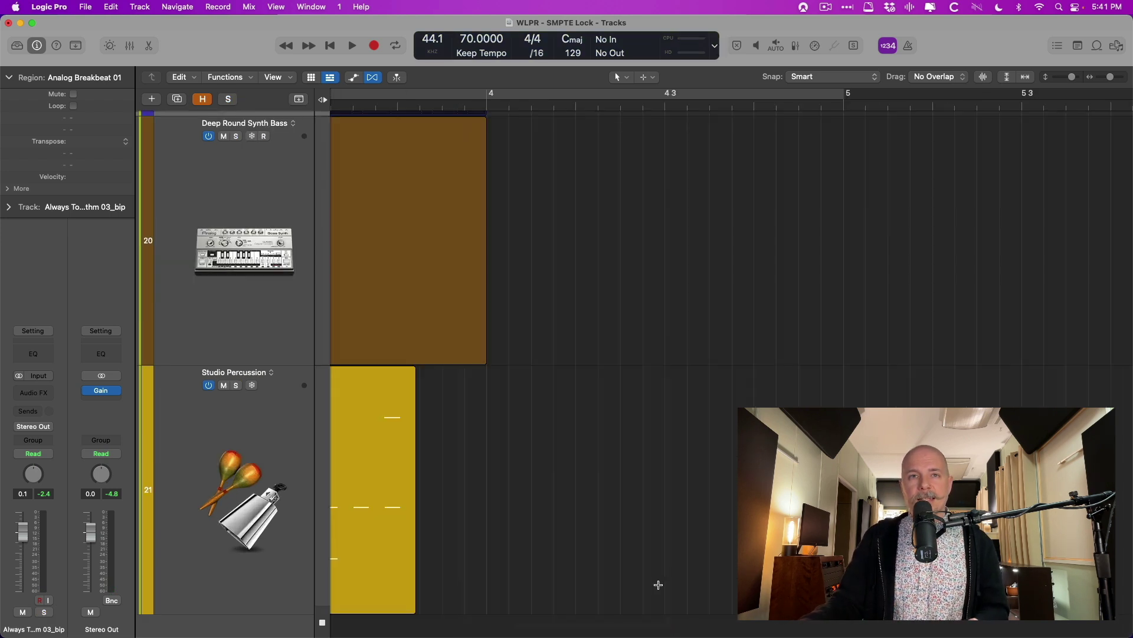
drag(517, 493, 589, 463)
ctrl+alt+click(573, 427)
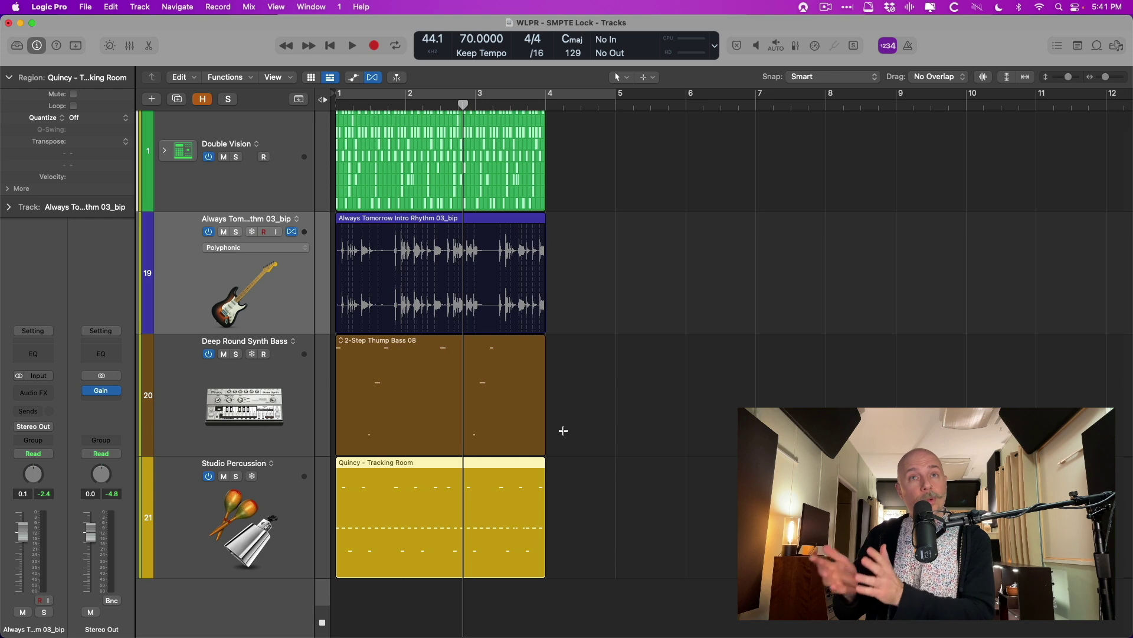
key(Return)
key(space)
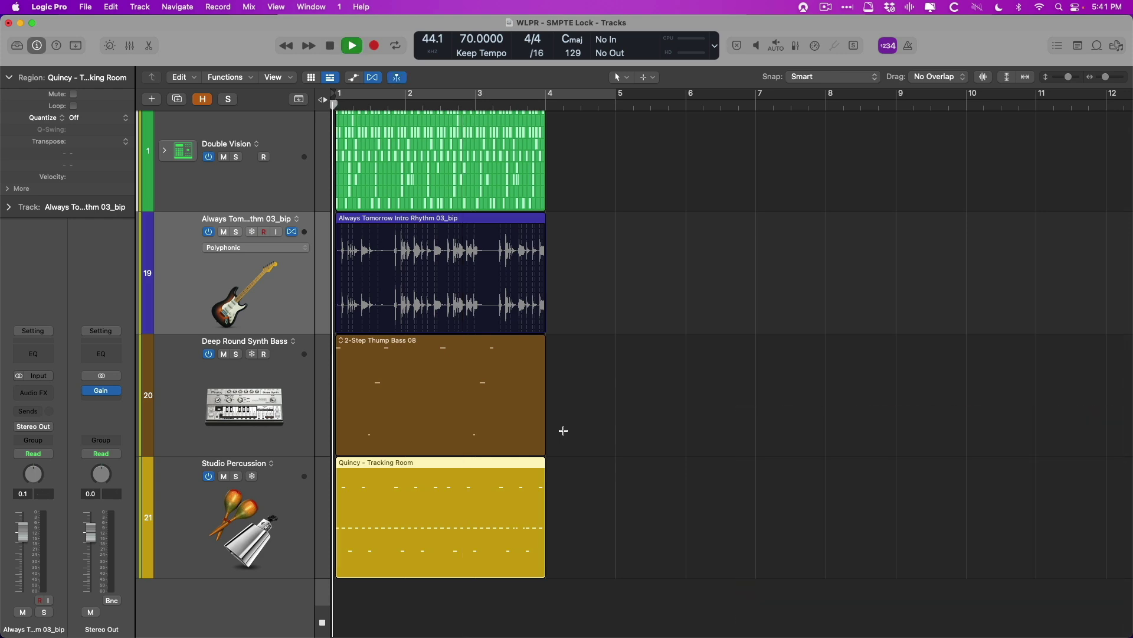